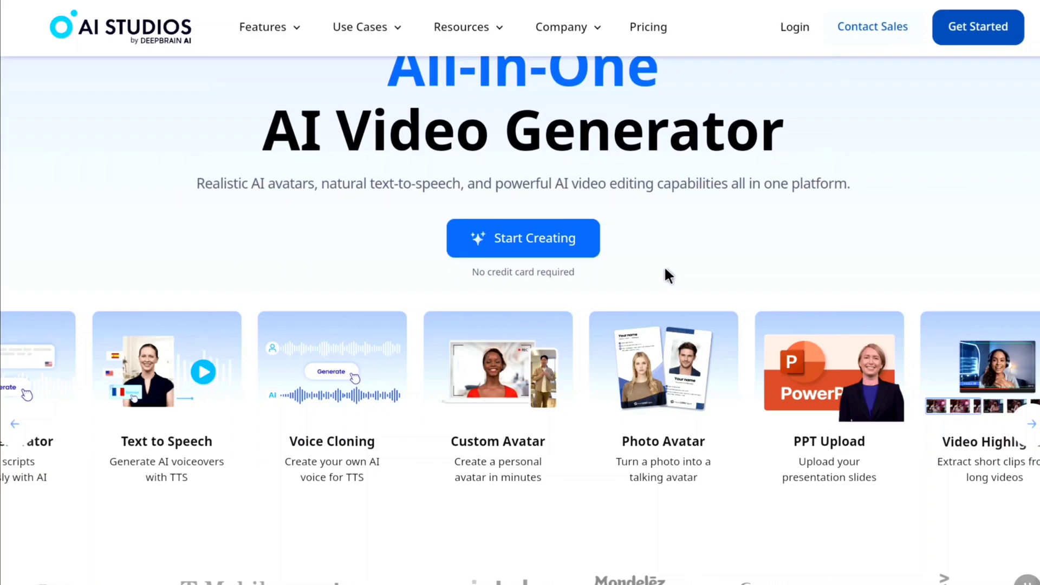
Step: Start creating, complete the sign-up form and accept the terms to reach the dashboard
click(548, 239)
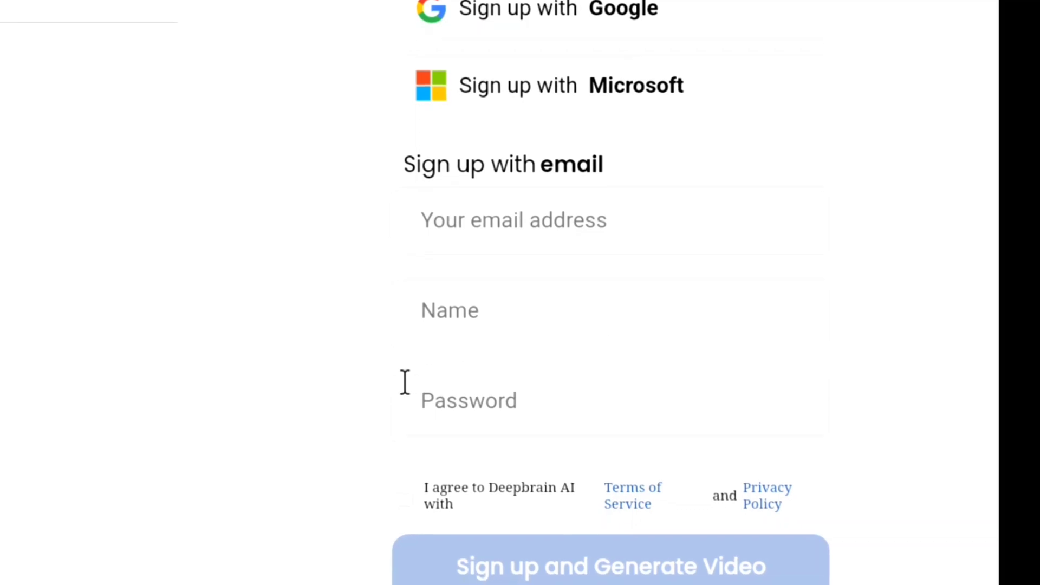
click(404, 499)
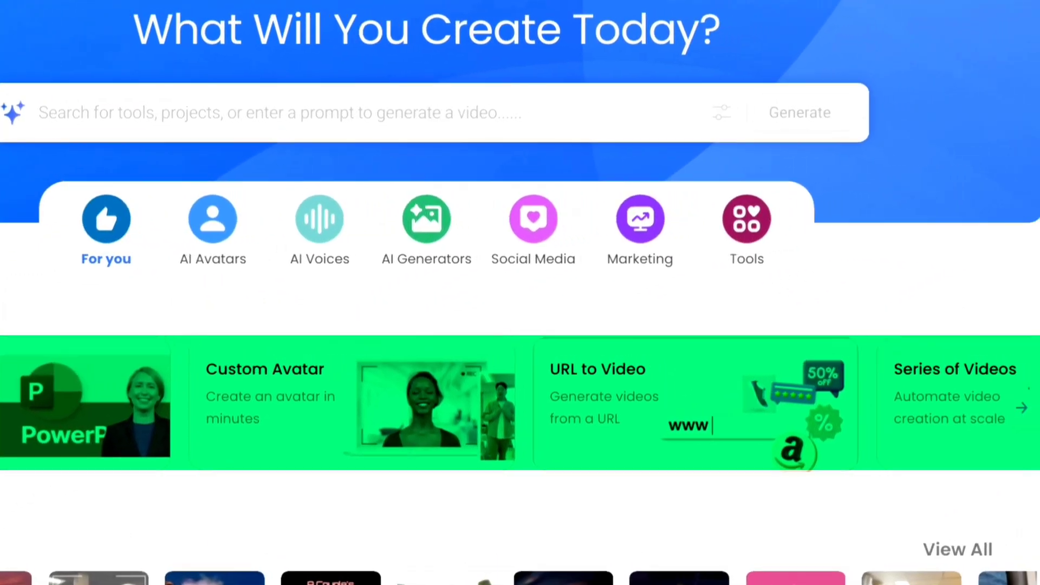
click(1011, 410)
scroll(503, 424, down, 5)
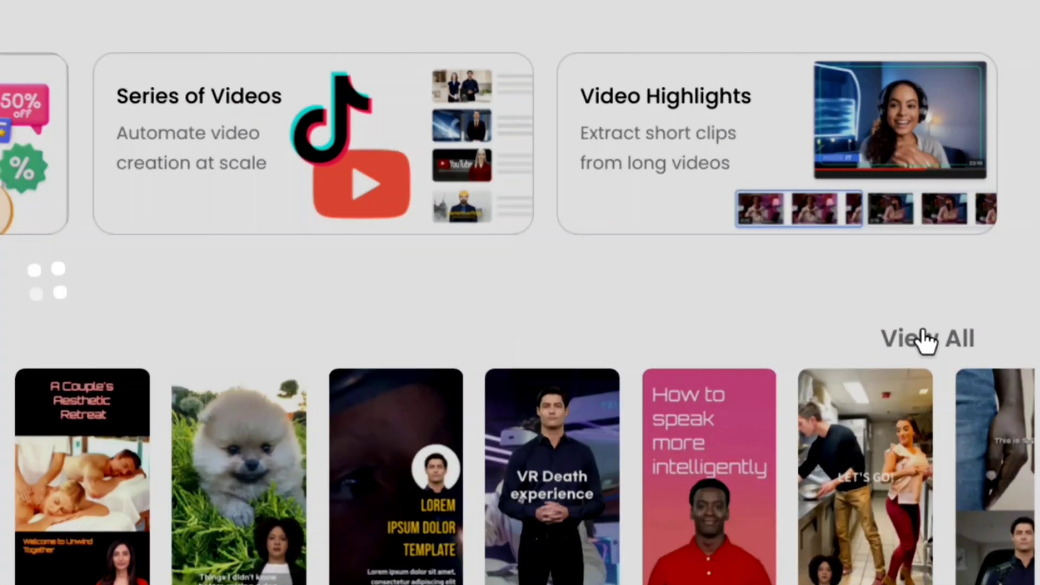
click(923, 333)
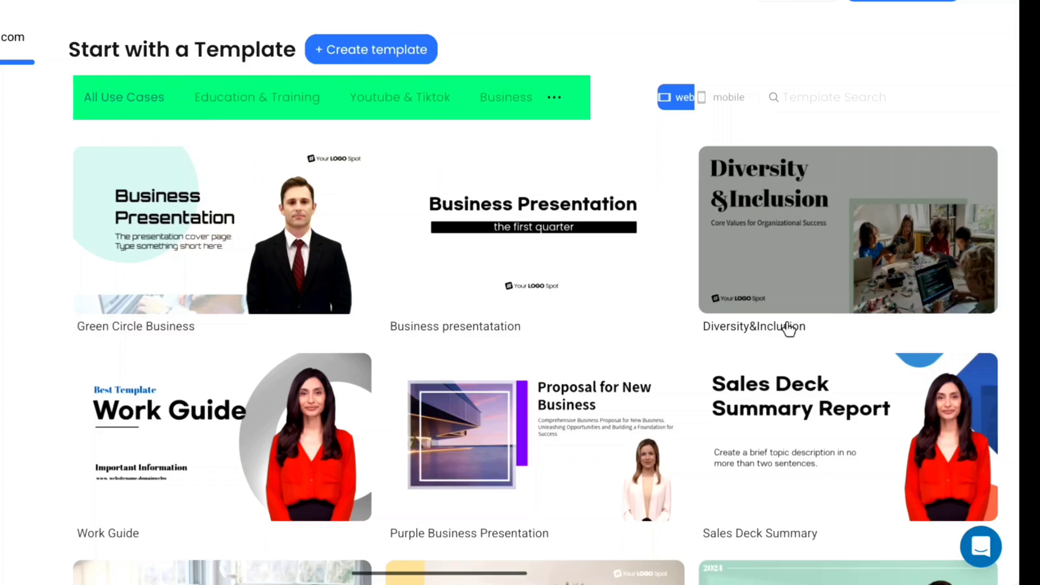
mouse_move(554, 97)
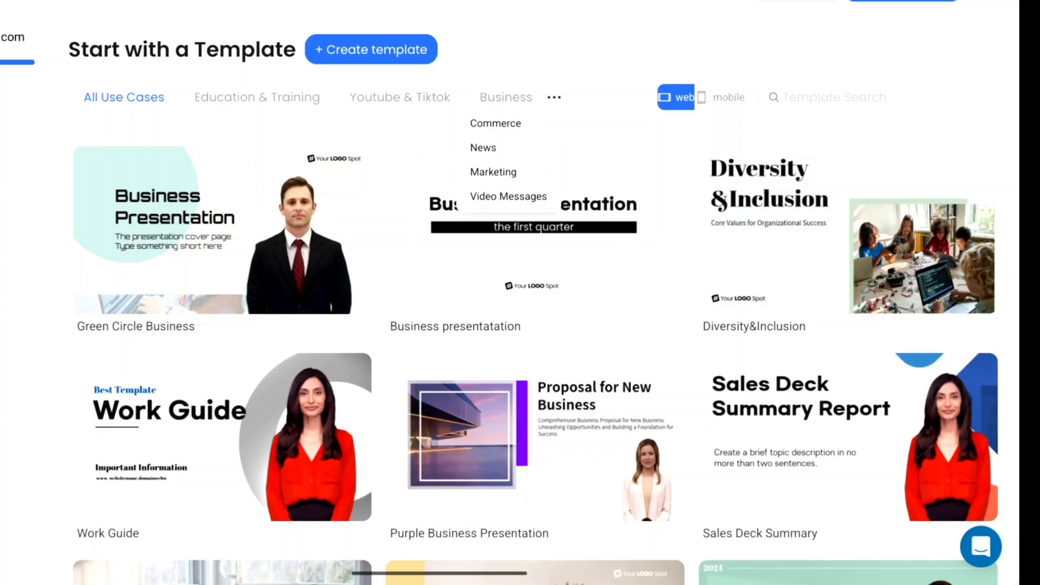
click(719, 100)
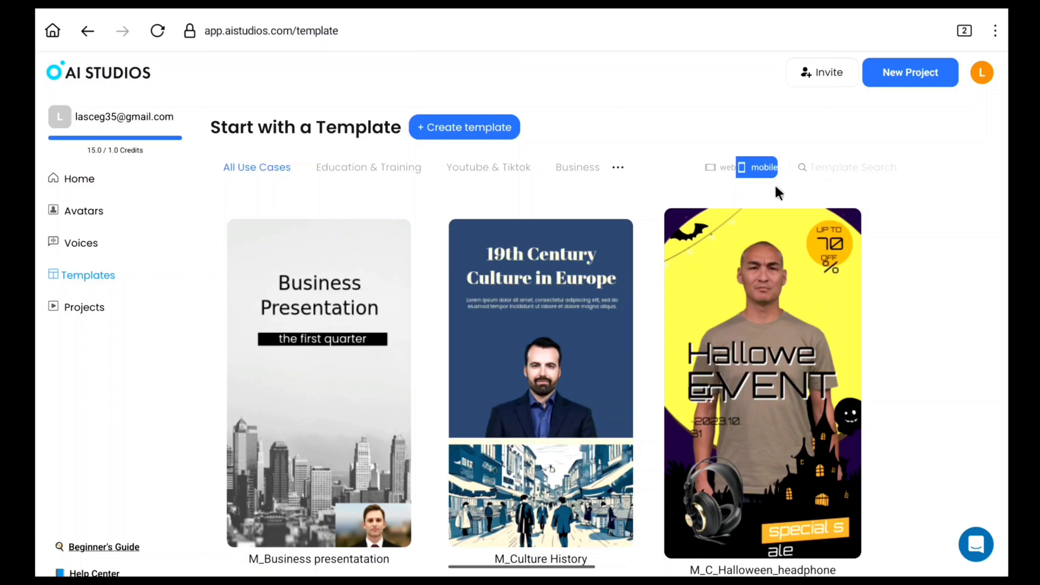
click(80, 187)
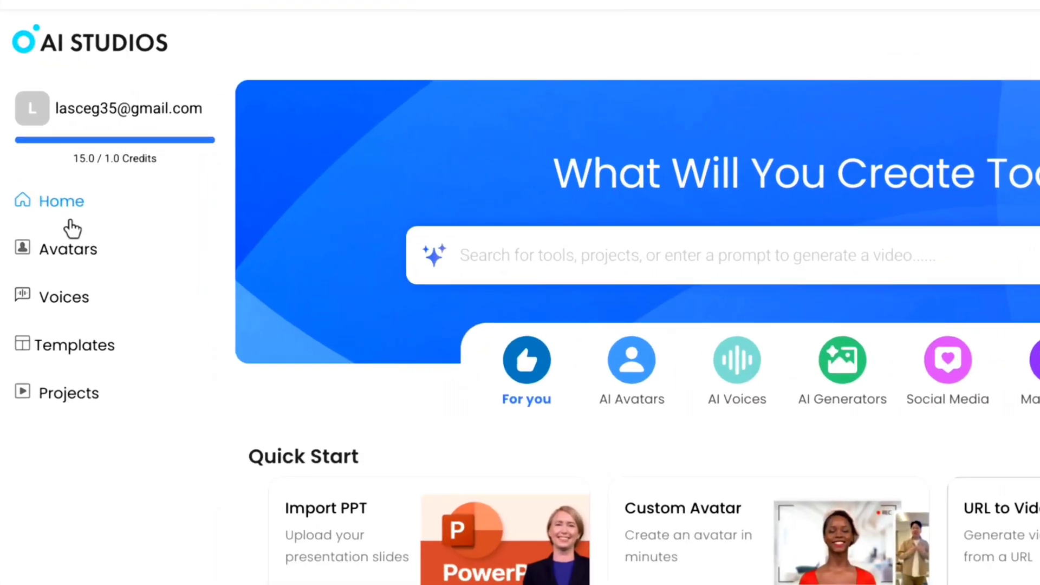
Step: Open the Avatars gallery and compare the Photo Avatar and Custom Avatar samples
click(74, 255)
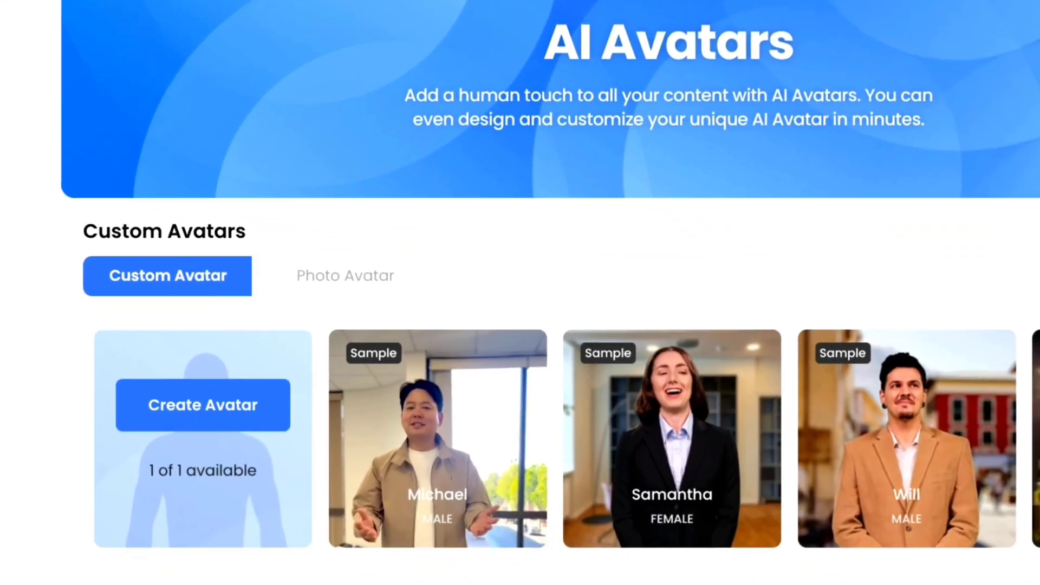
scroll(349, 187, down, 3)
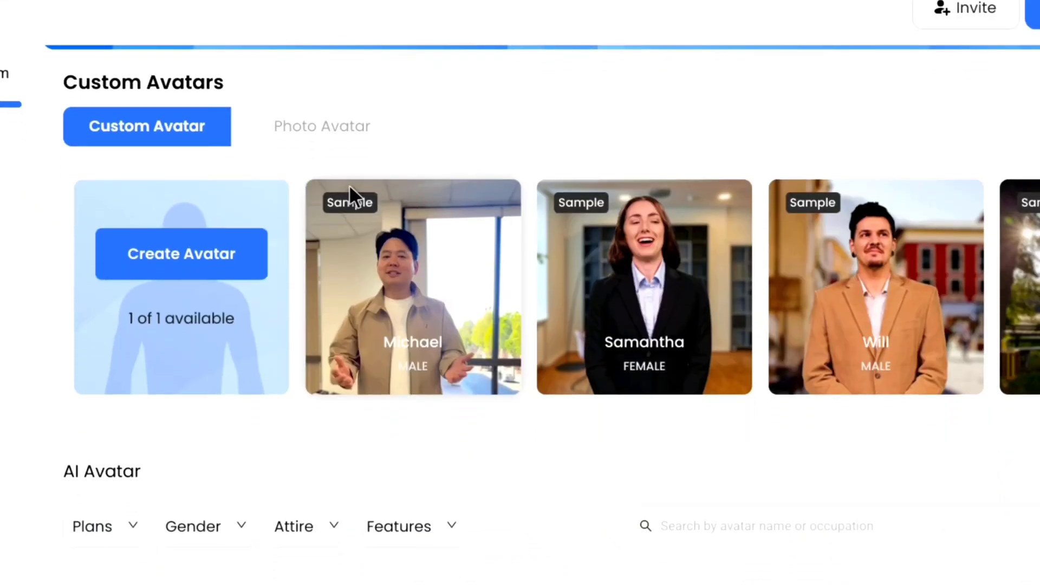
click(306, 129)
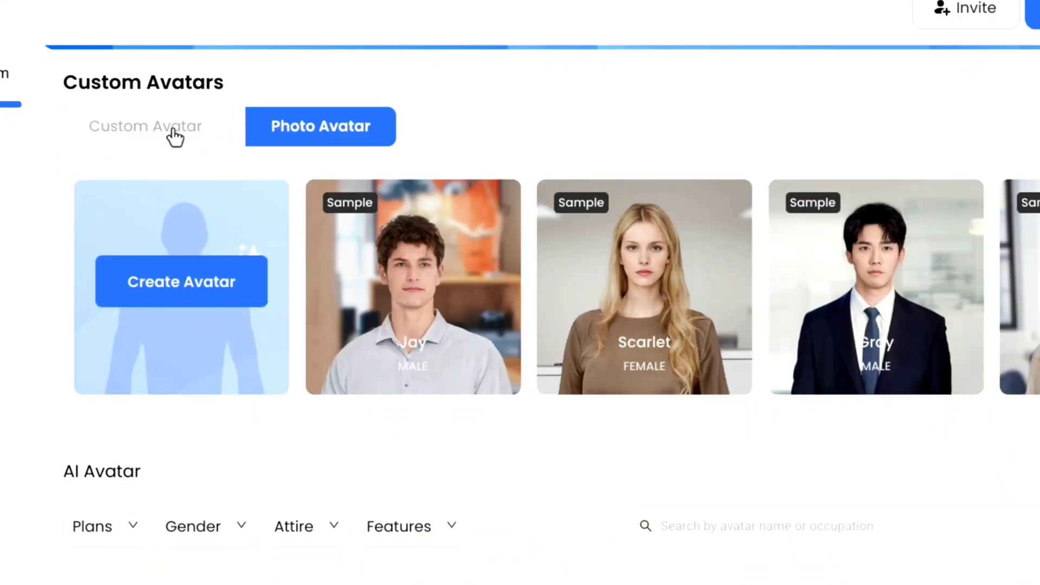
click(170, 135)
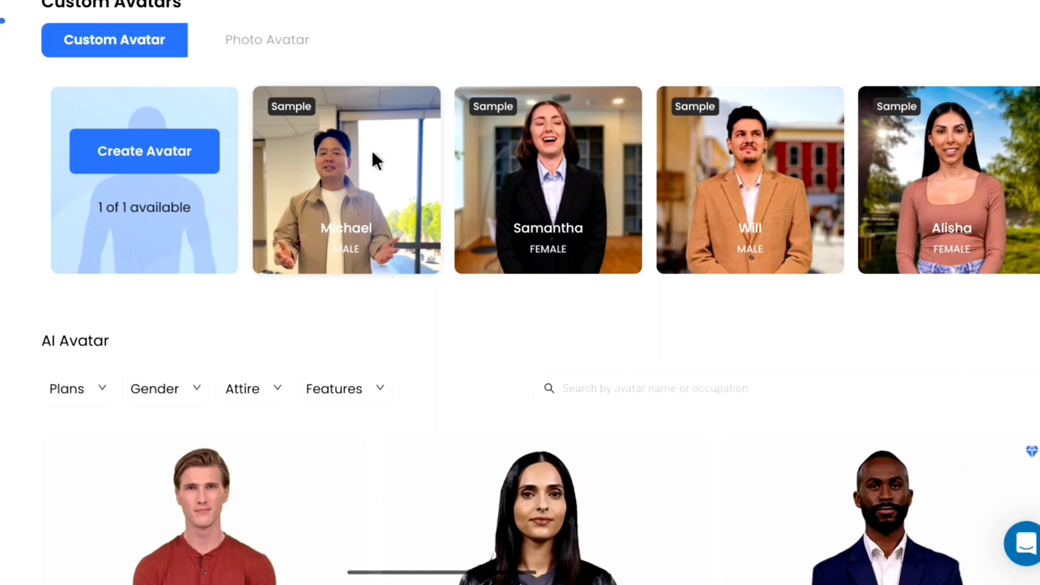
Step: Scroll through the avatar list and open Create Avatar for a custom avatar
scroll(376, 155, down, 15)
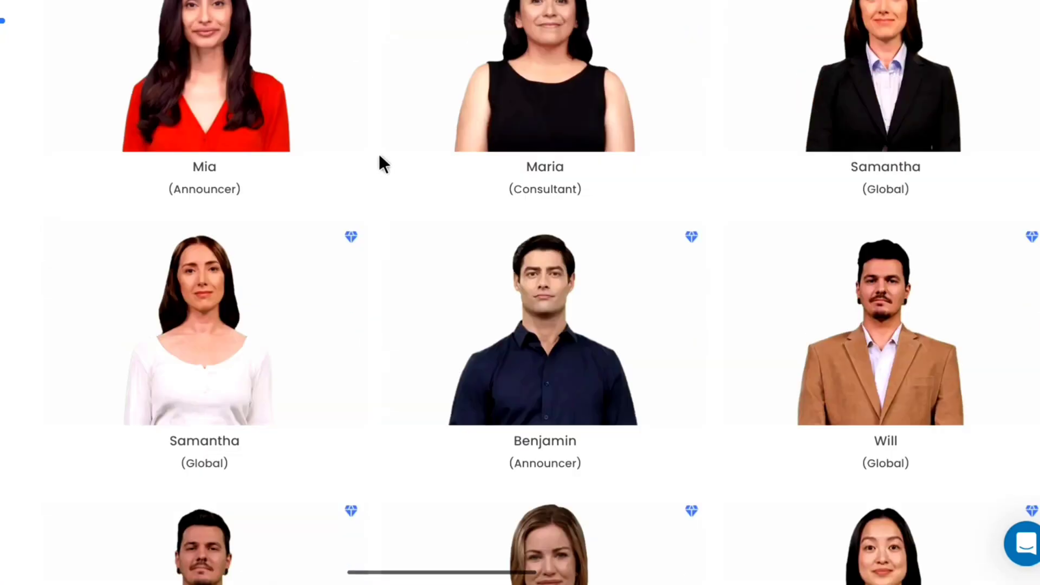
scroll(378, 152, down, 20)
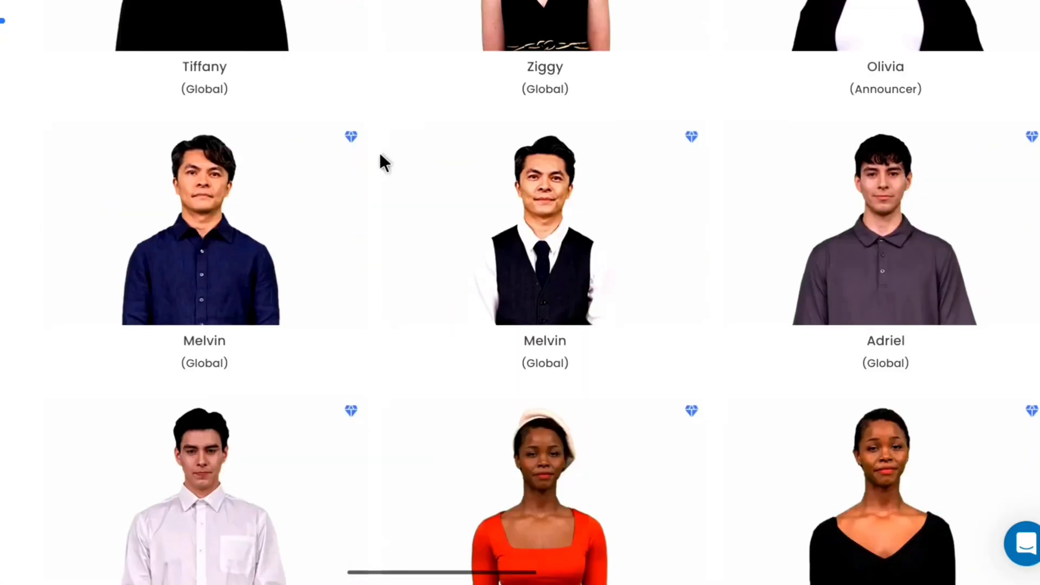
scroll(381, 154, down, 15)
scroll(381, 150, down, 8)
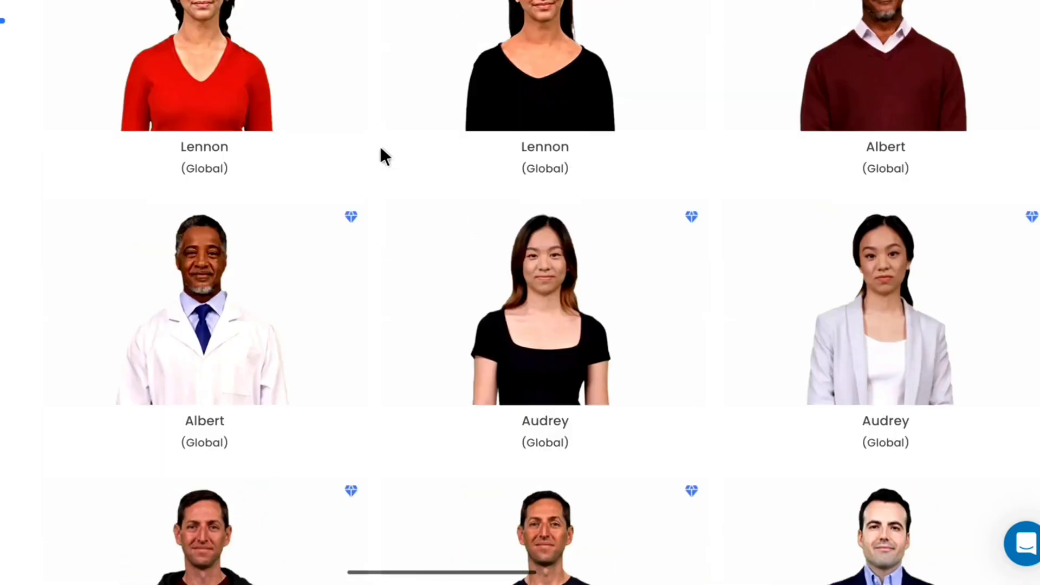
scroll(379, 147, up, 20)
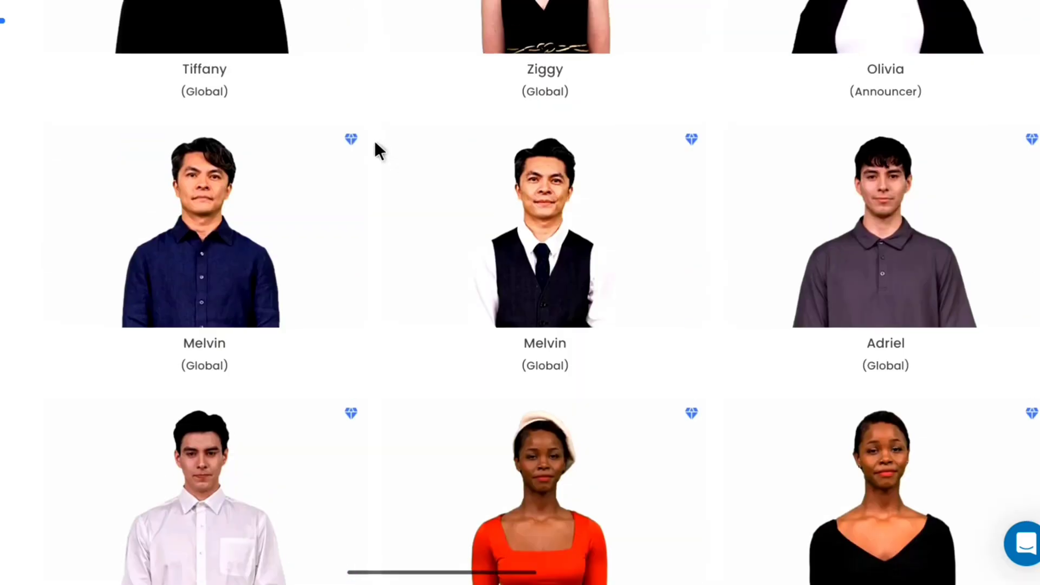
scroll(375, 141, up, 20)
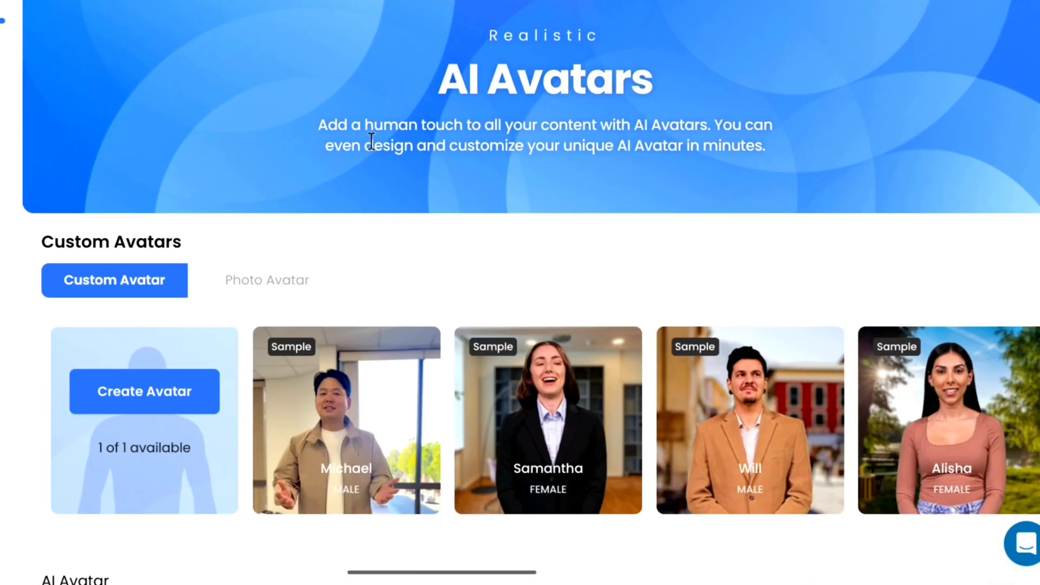
scroll(372, 142, down, 1)
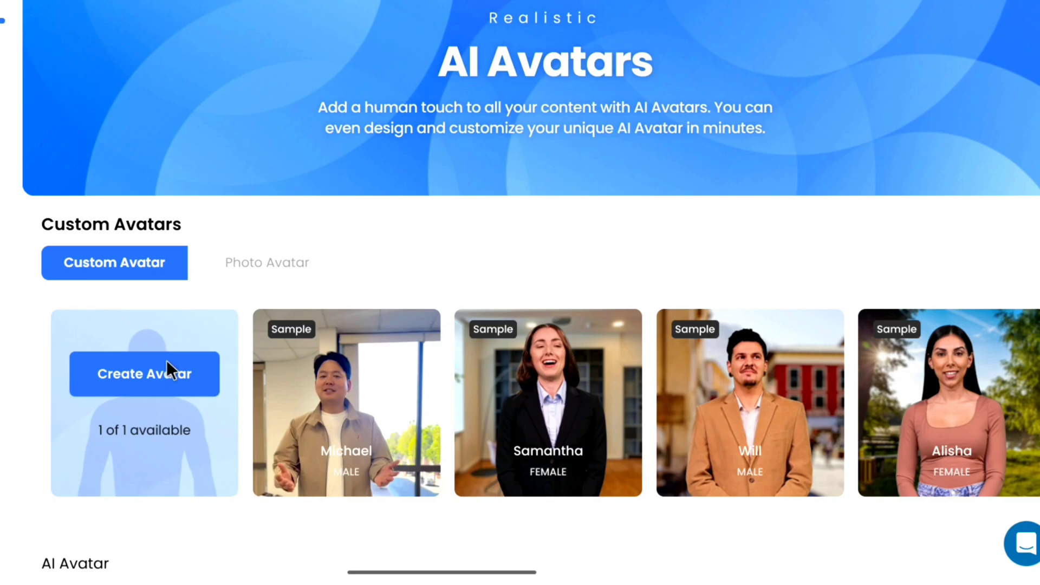
click(148, 379)
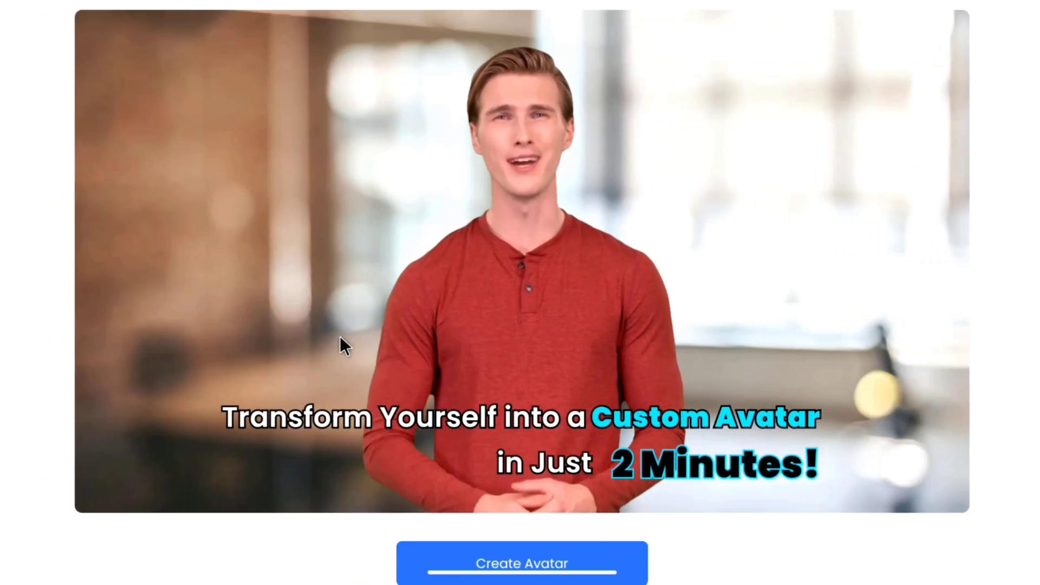
Step: Skim and pause the custom-avatar intro video, then continue to Record with Webcam
click(578, 489)
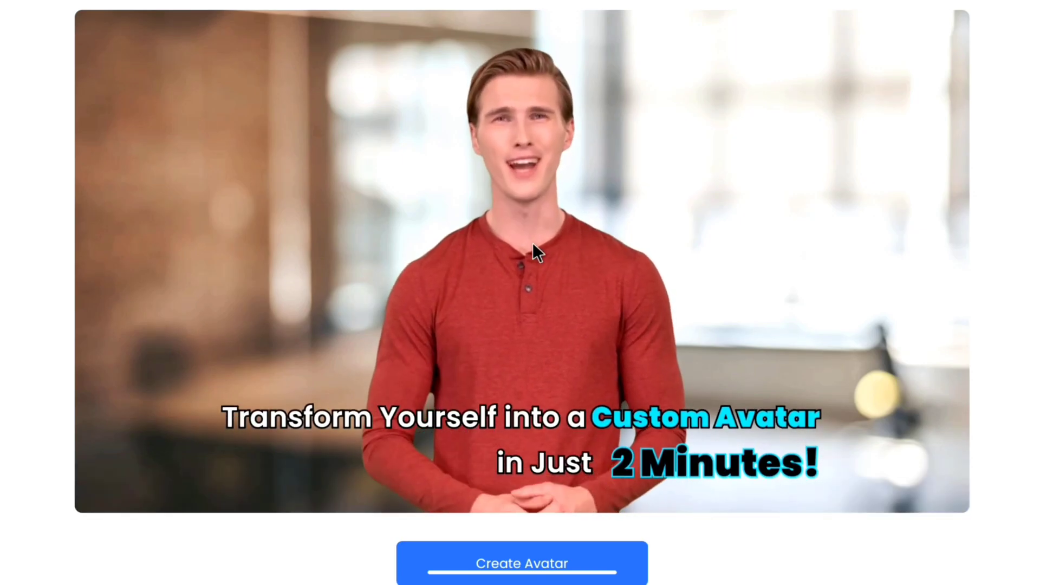
click(101, 494)
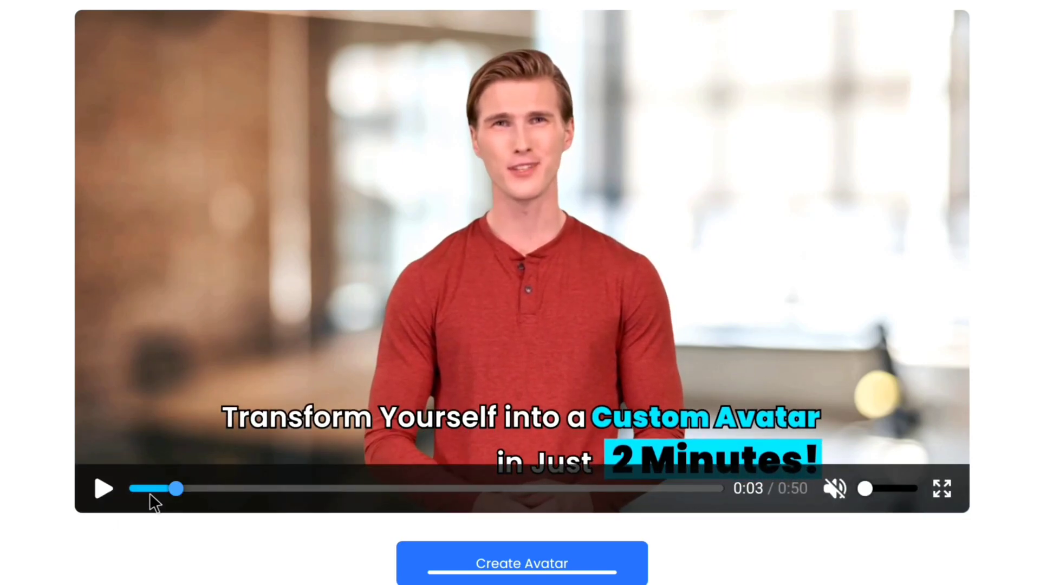
scroll(1008, 229, down, 1)
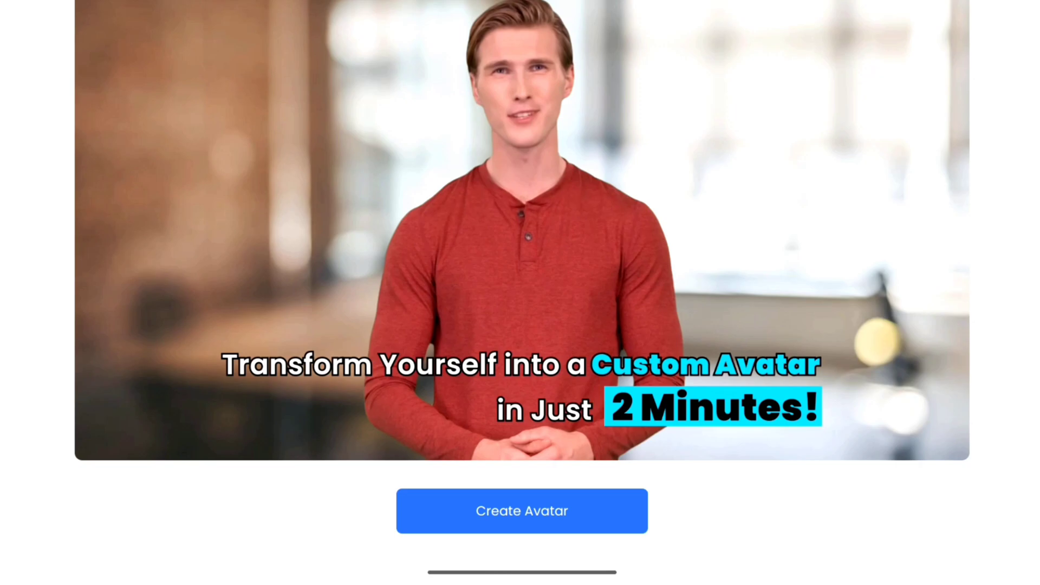
click(546, 509)
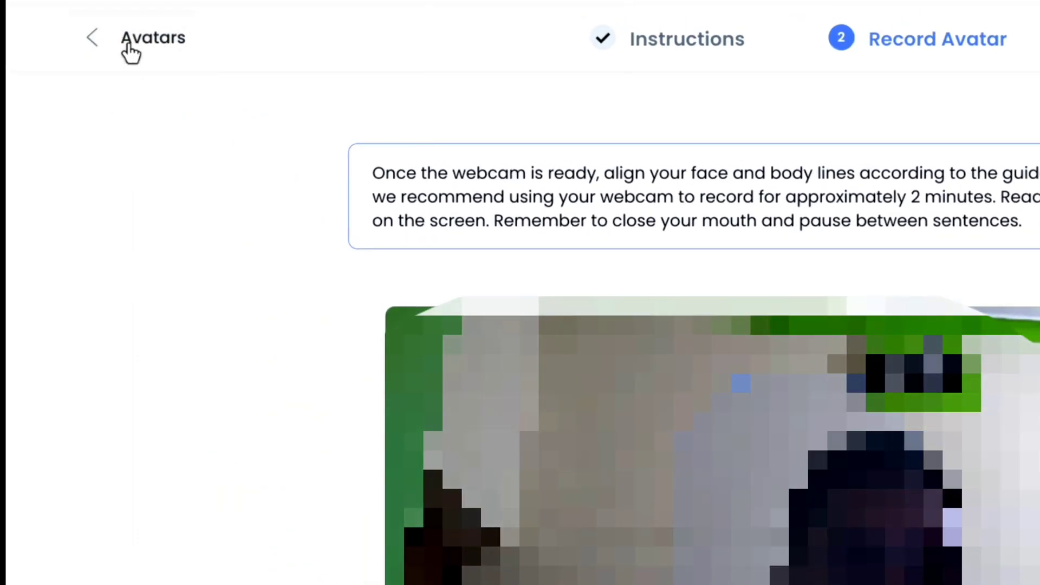
Step: Return to the Avatars gallery and preview Ian's avatar video
click(130, 51)
scroll(611, 466, down, 6)
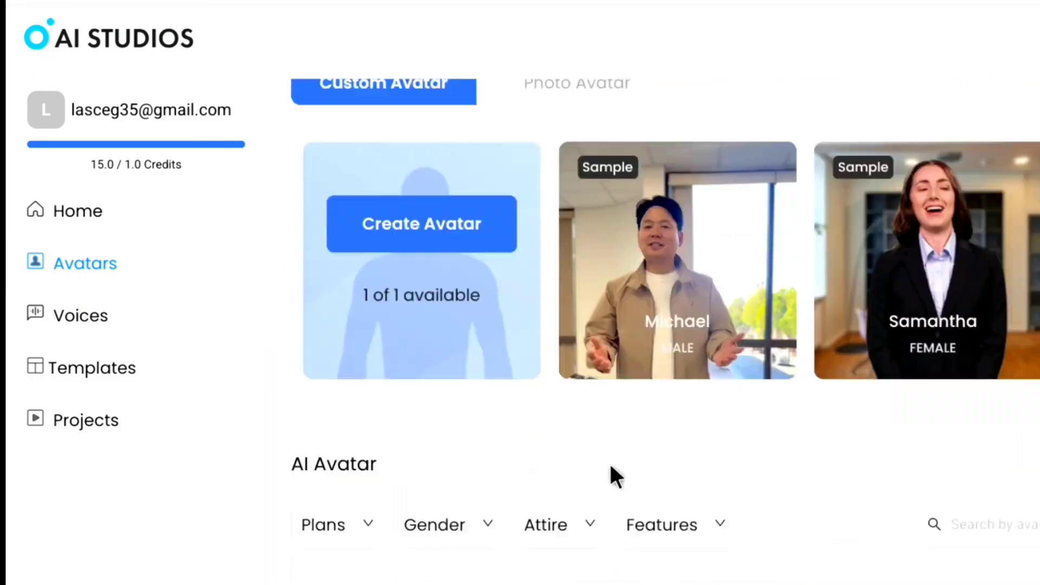
scroll(609, 461, down, 1)
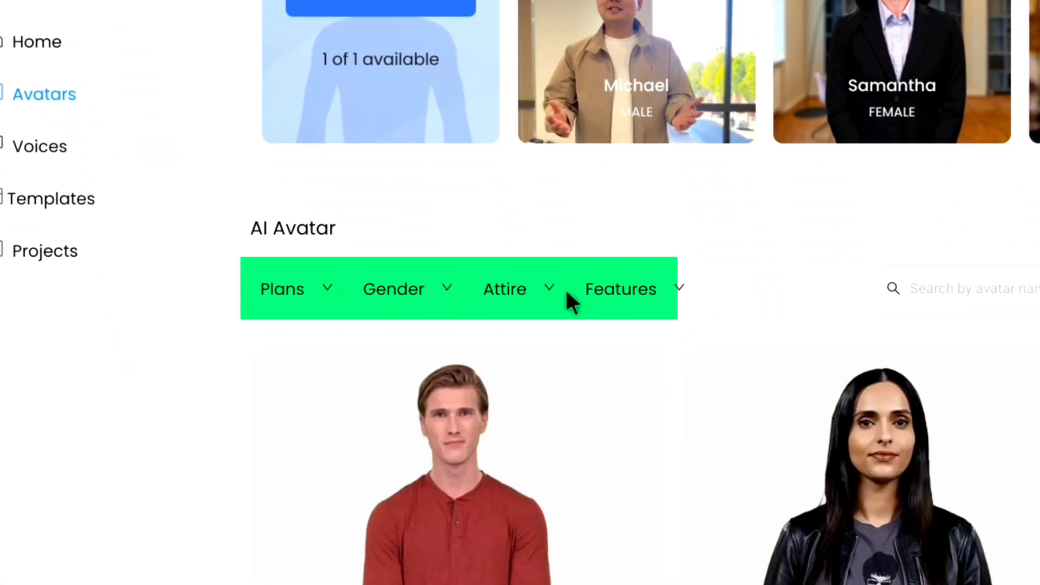
scroll(671, 440, down, 2)
mouse_move(544, 395)
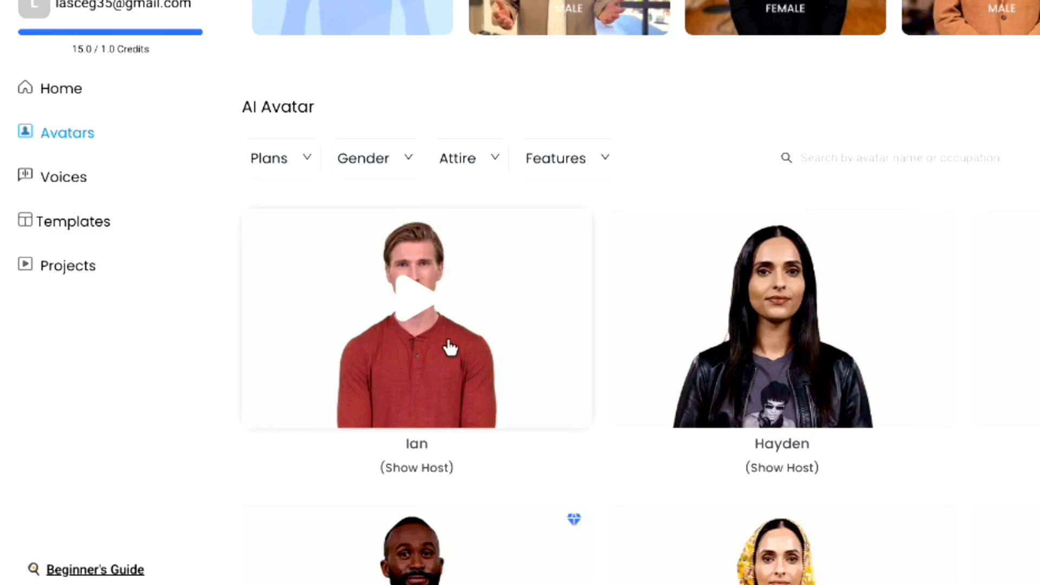
click(409, 303)
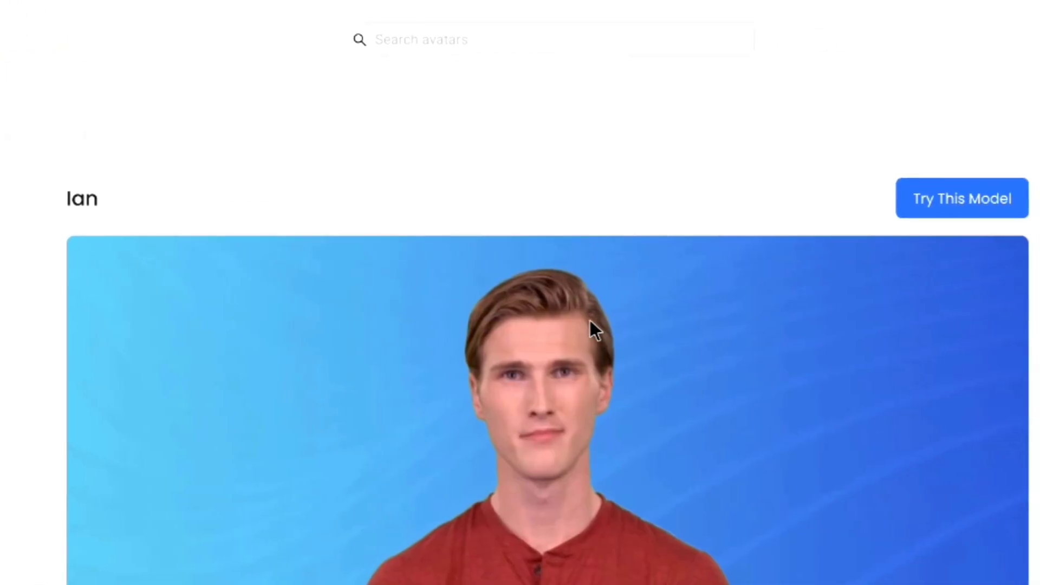
Step: Open the Hayden avatar's detail page and view its sample video
scroll(587, 319, down, 5)
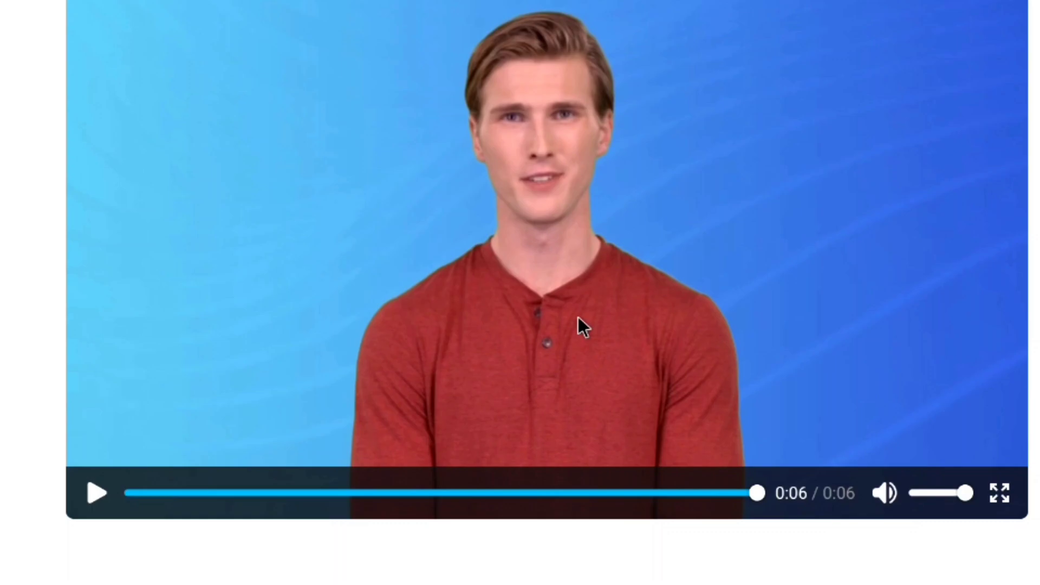
scroll(577, 317, down, 5)
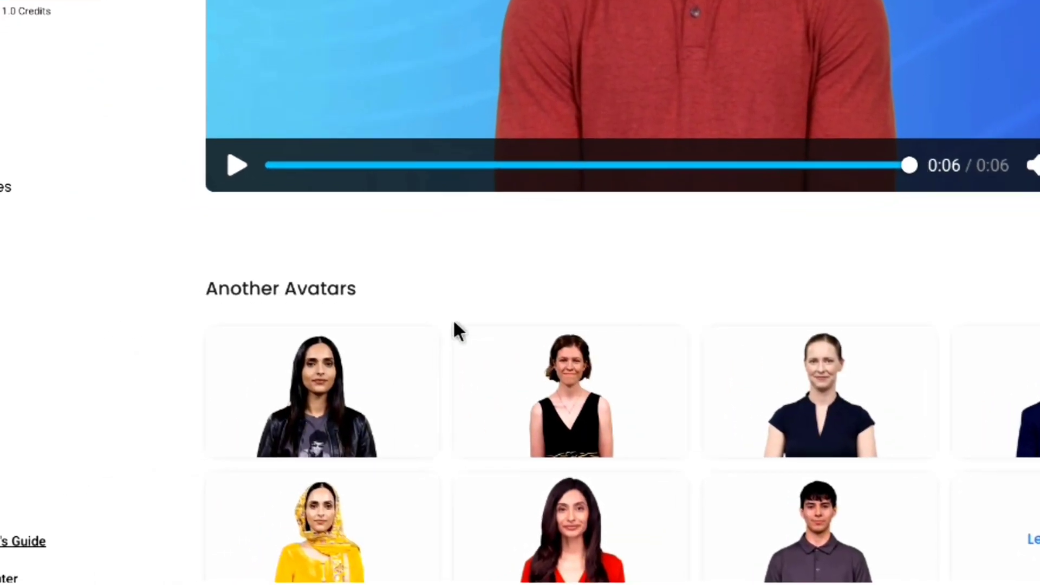
click(174, 426)
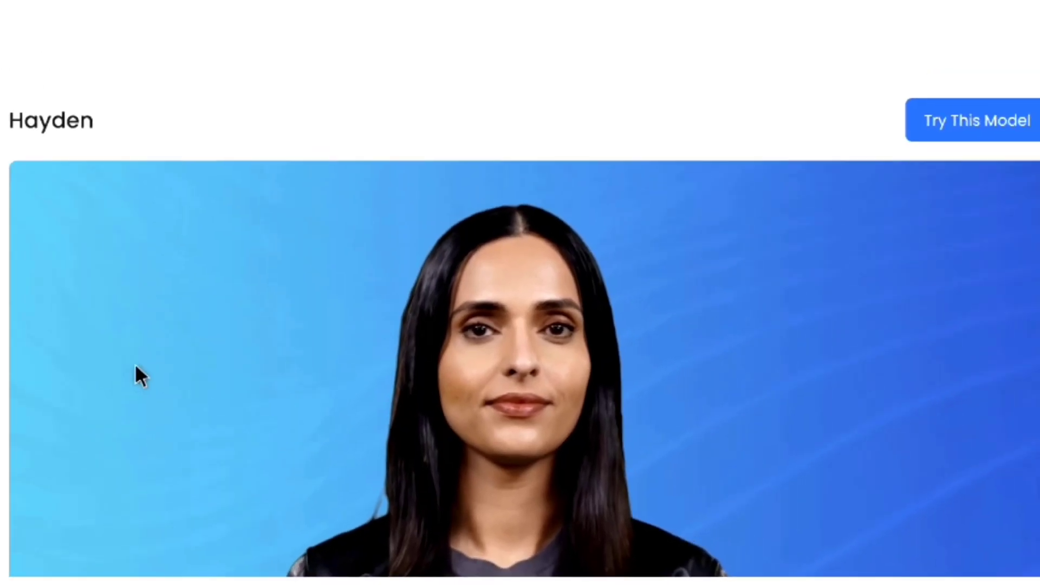
scroll(522, 271, down, 3)
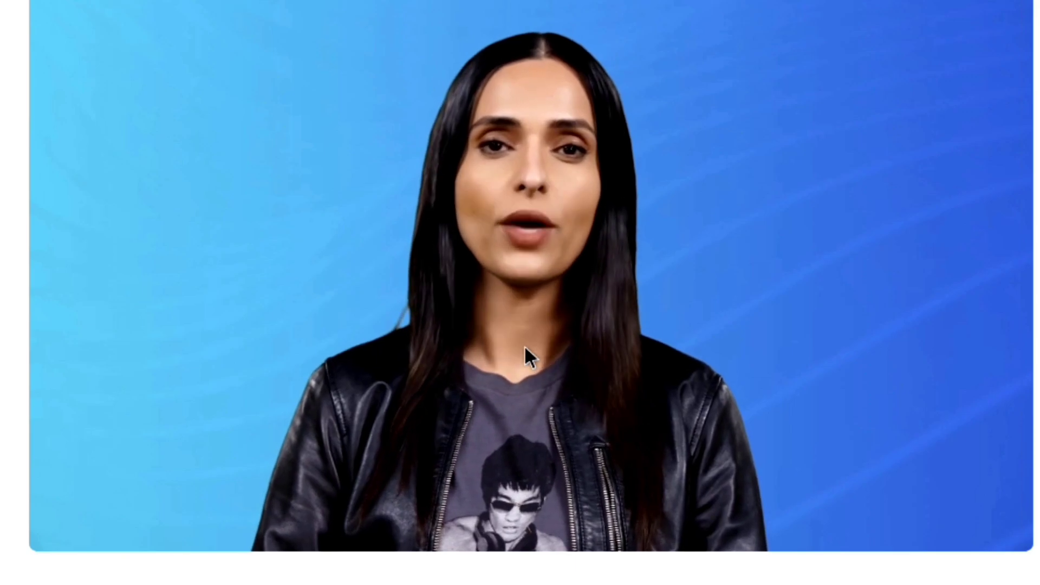
scroll(523, 346, up, 3)
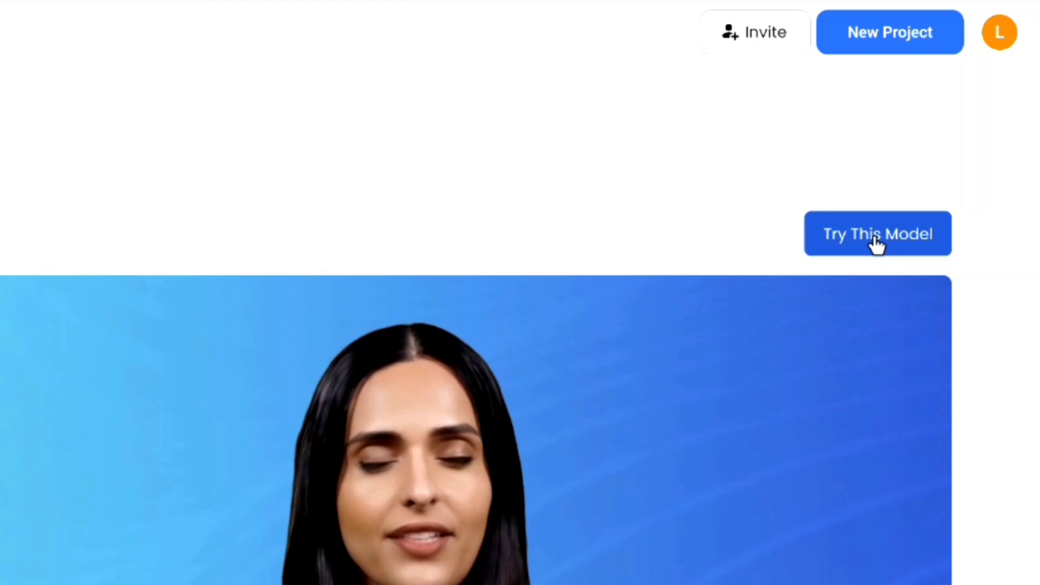
Step: Start a Hayden project, shrink the avatar slightly and reposition it on scene 1
click(924, 209)
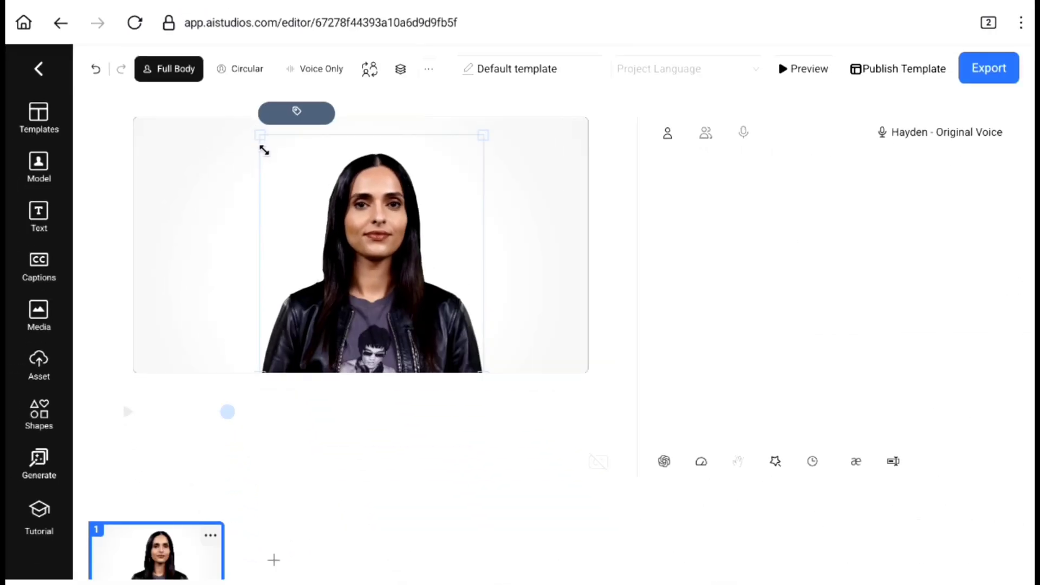
drag(264, 150, 253, 194)
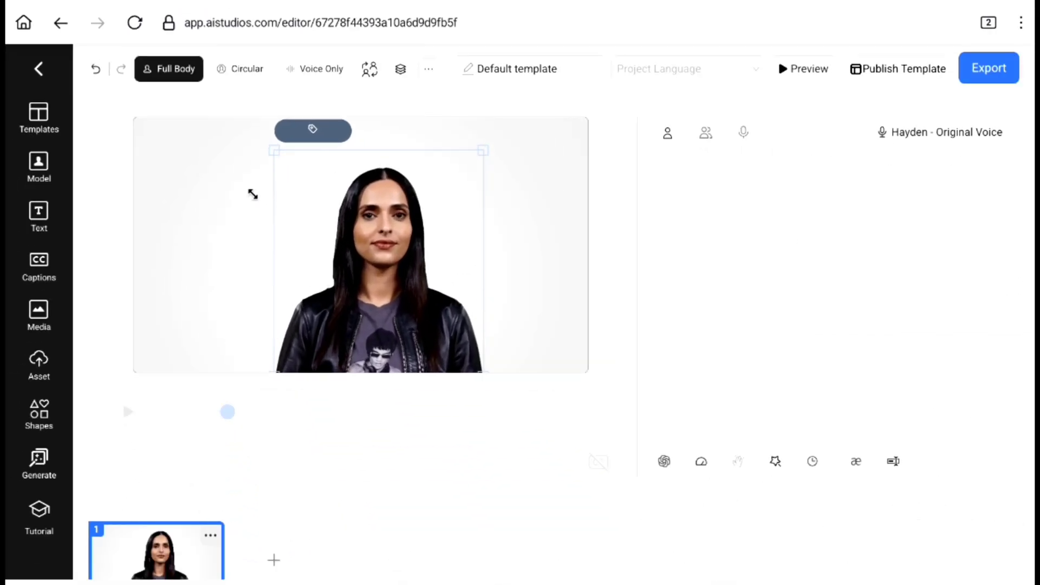
drag(442, 292, 413, 230)
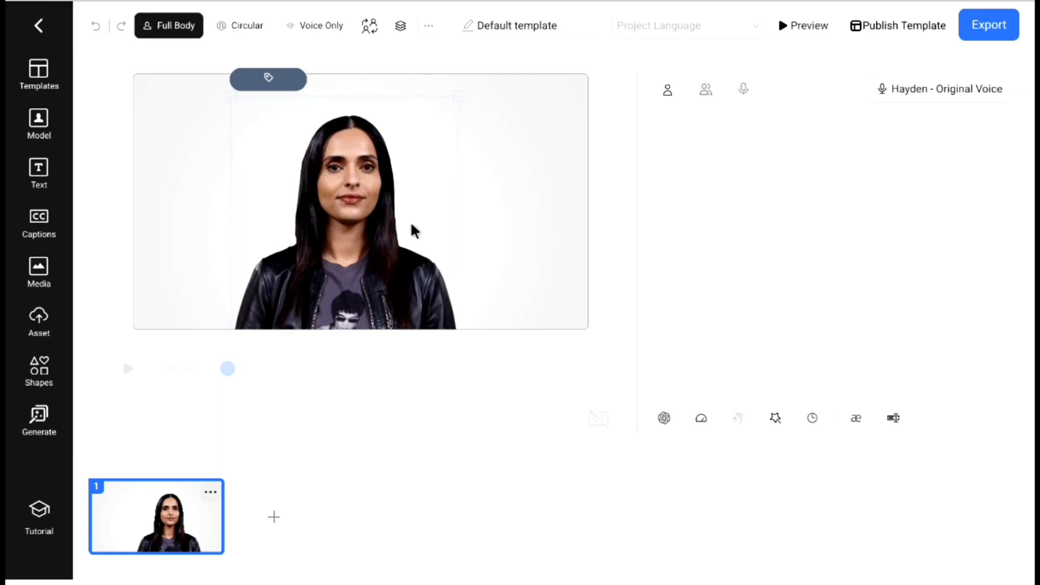
drag(309, 236, 421, 295)
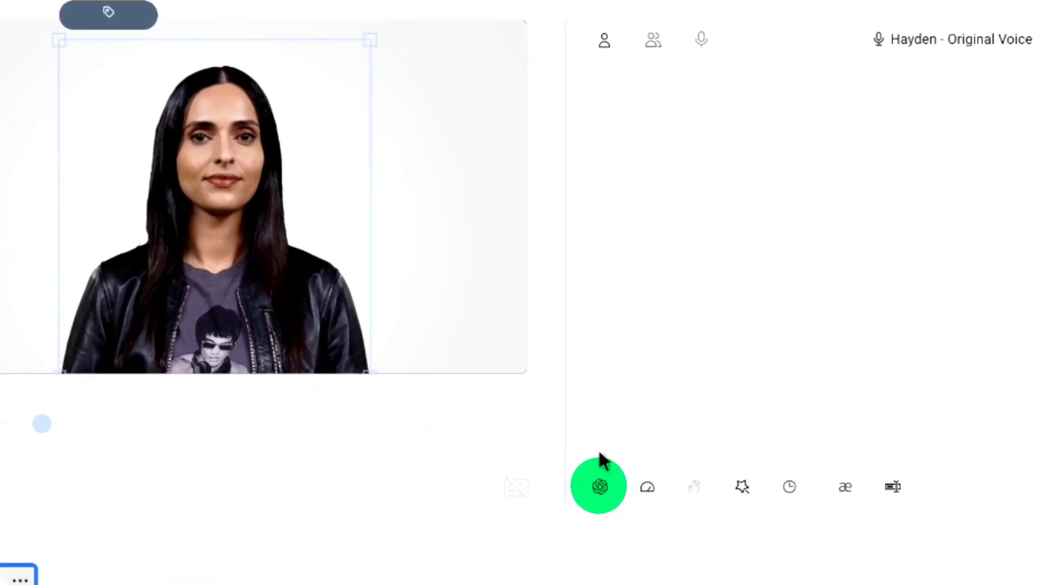
Step: Generate an AI script on the topic '3 Must-Visit Cities If You Like Tokyo'
click(599, 487)
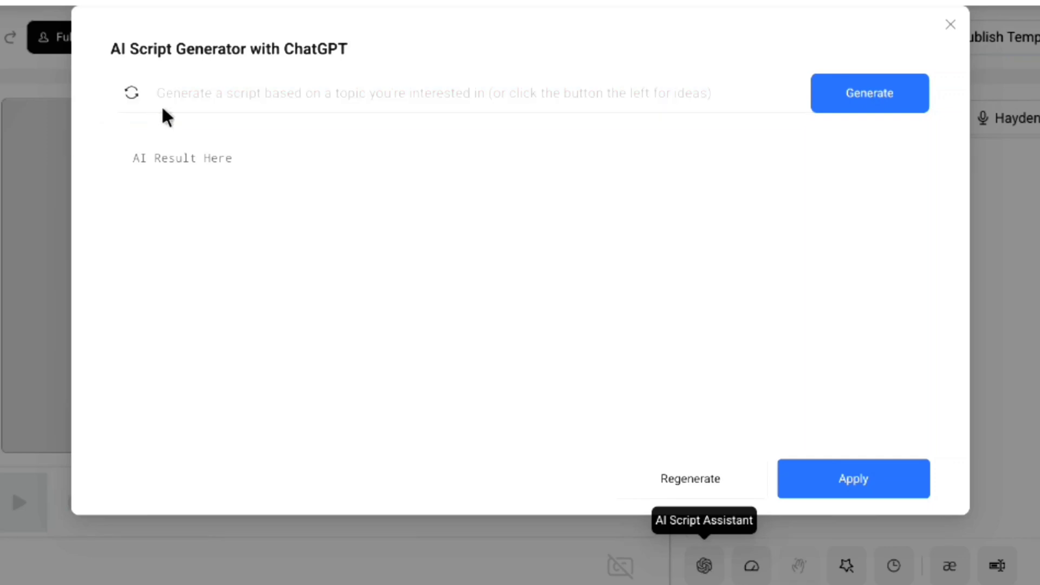
click(174, 96)
text(3 Must-Visit C)
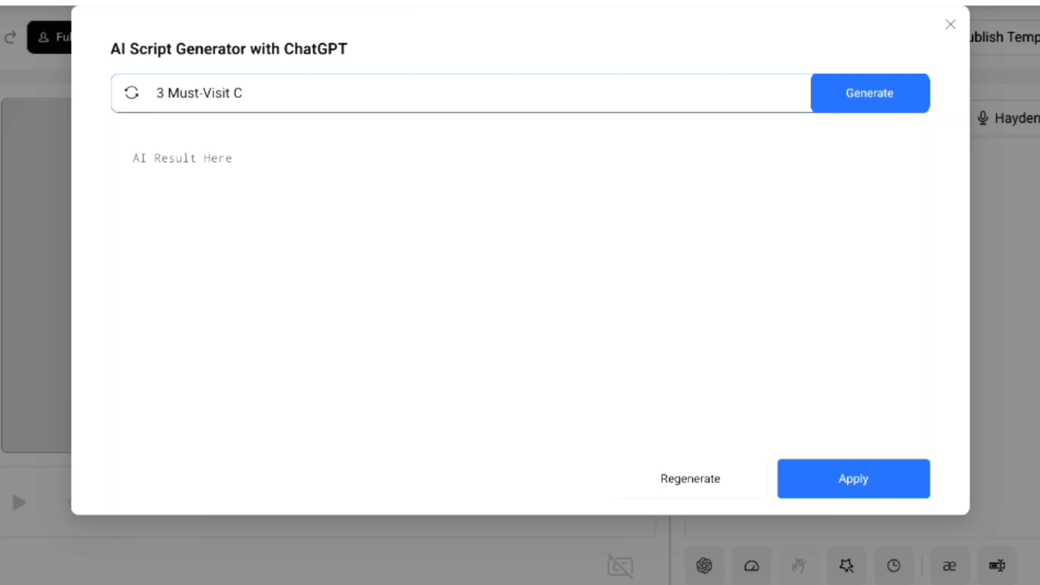
text(ities If You Lik)
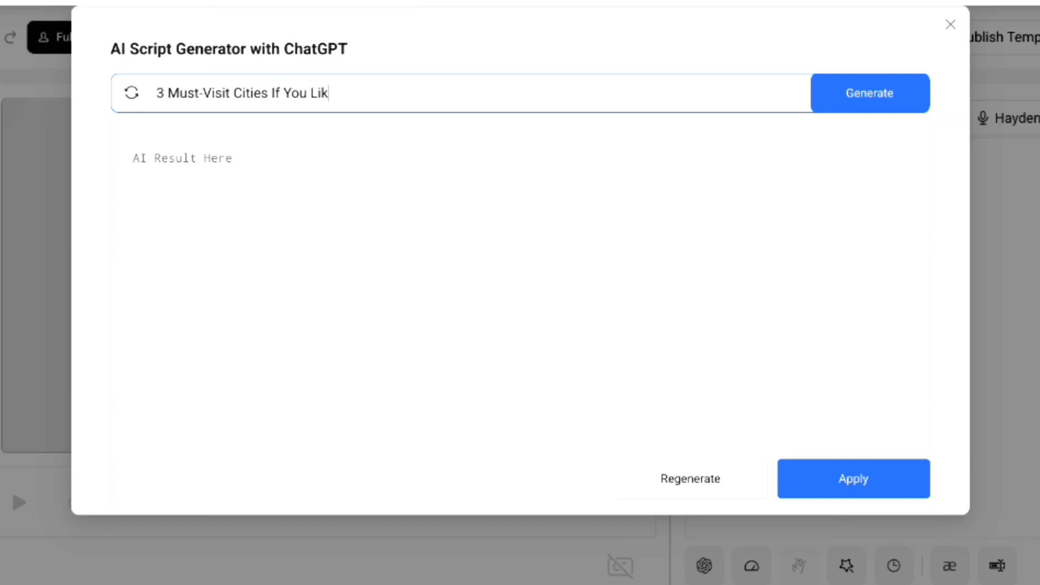
text(e Tokyo)
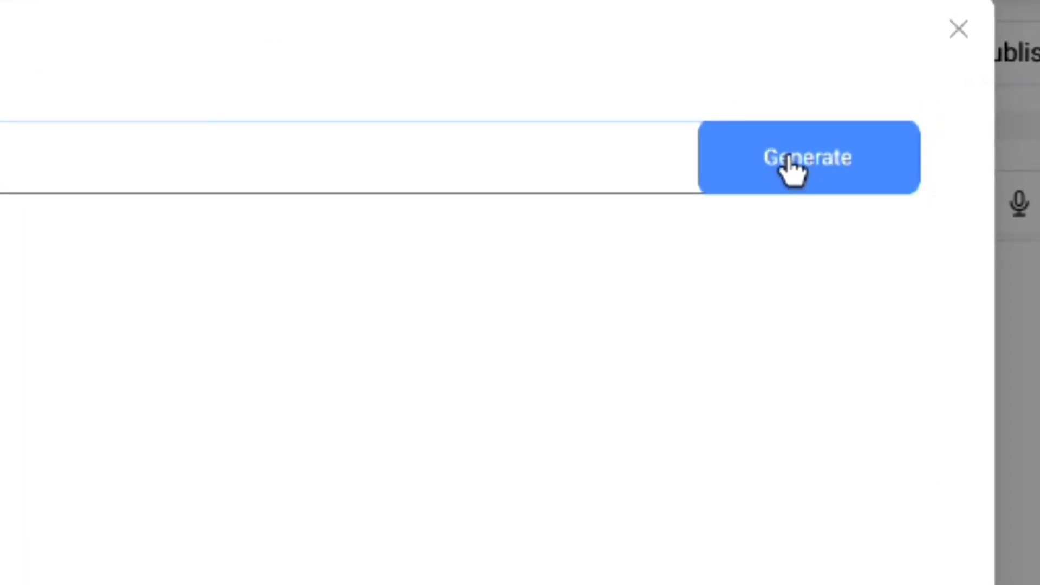
click(858, 93)
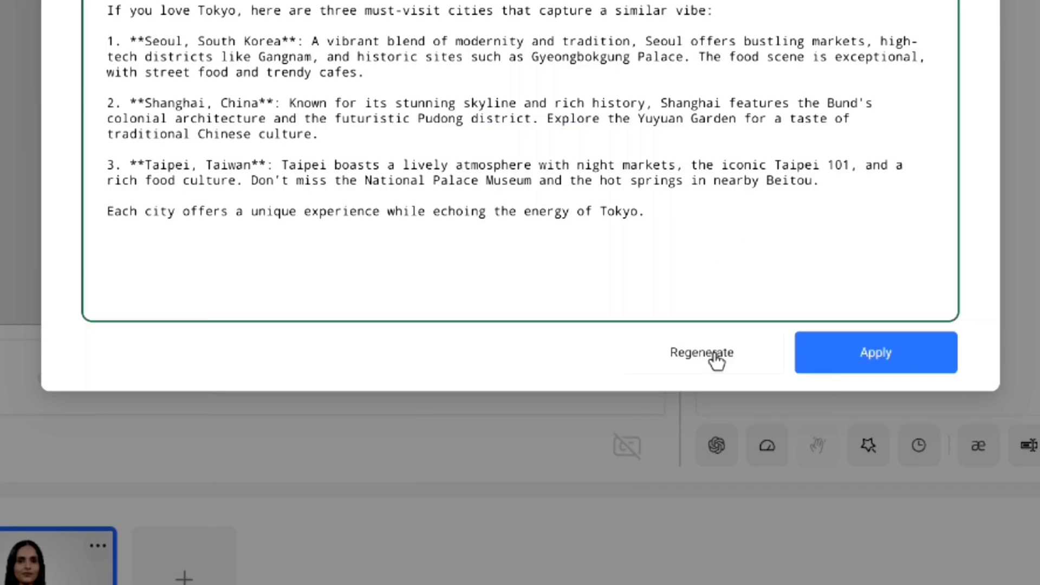
Step: Regenerate the script, copy the new version and apply it to scene 1's narration
click(714, 358)
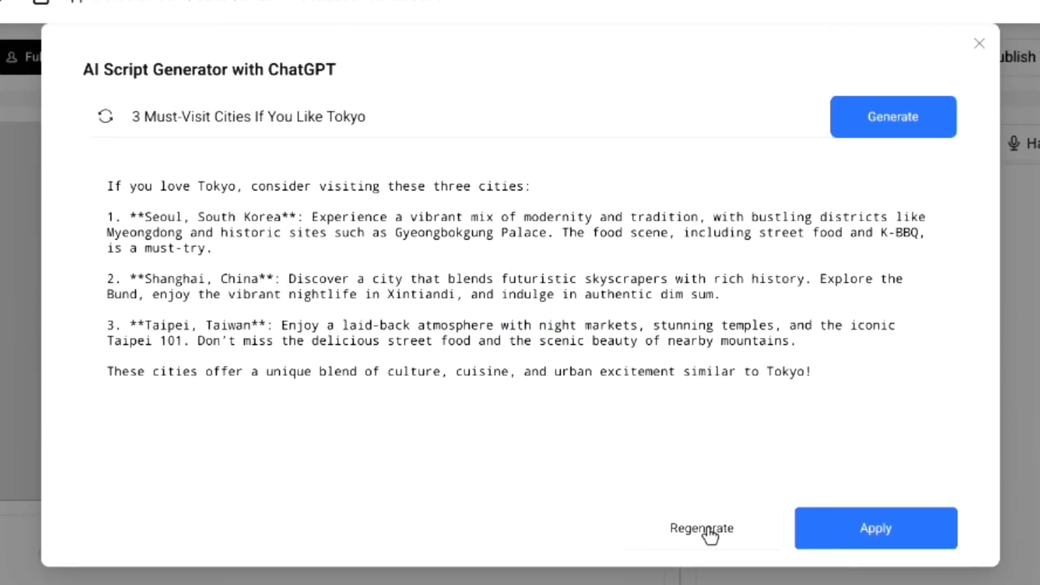
drag(107, 12, 204, 10)
drag(204, 184, 811, 371)
click(286, 144)
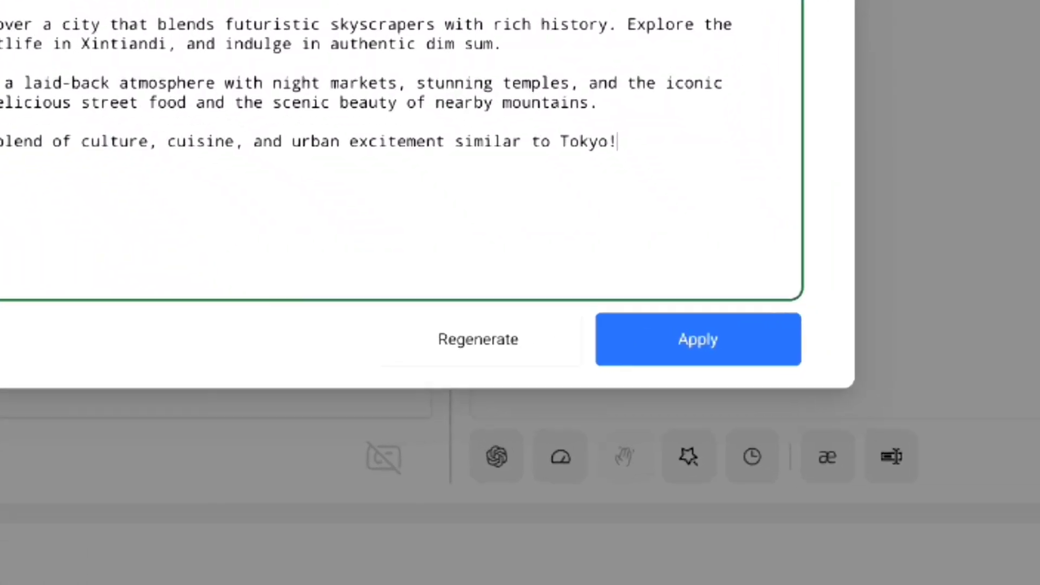
click(786, 416)
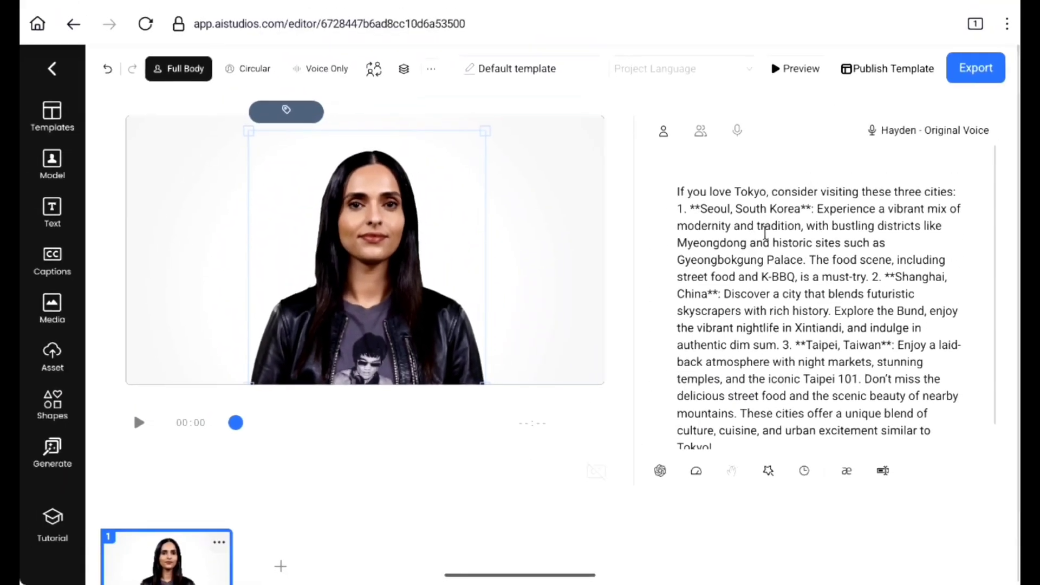
click(819, 241)
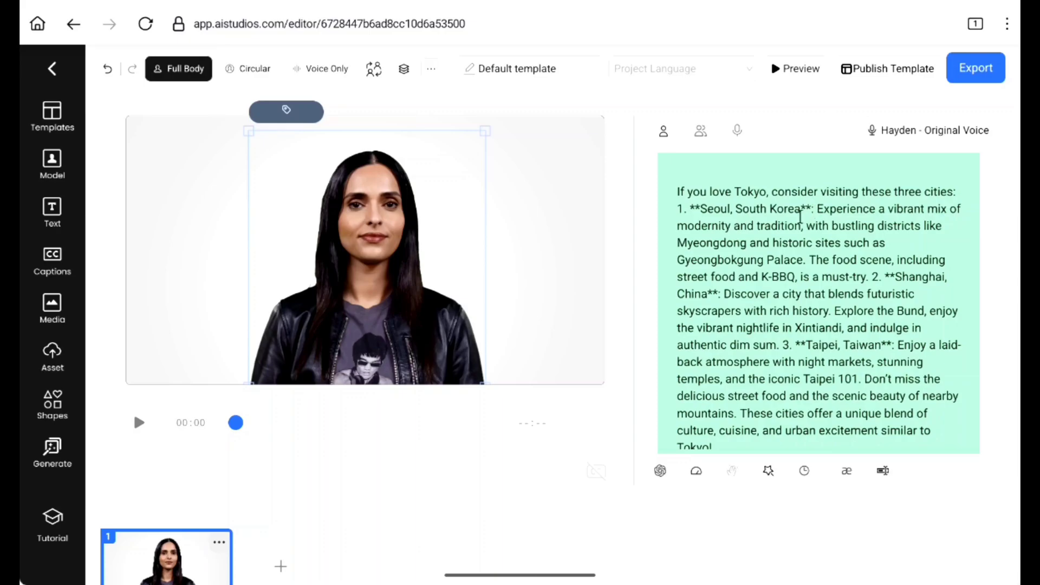
Step: Rework the narration into a Tokyo intro plus Seoul, Shanghai and Taipei paragraphs, selecting from 'First up' onward
scroll(810, 220, down, 1)
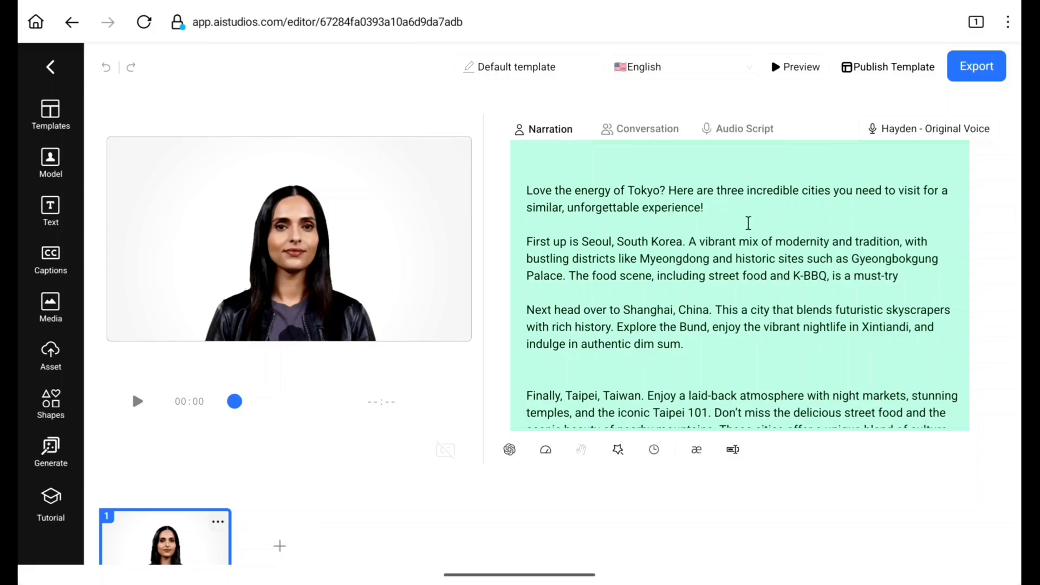
scroll(749, 223, down, 1)
scroll(749, 228, up, 1)
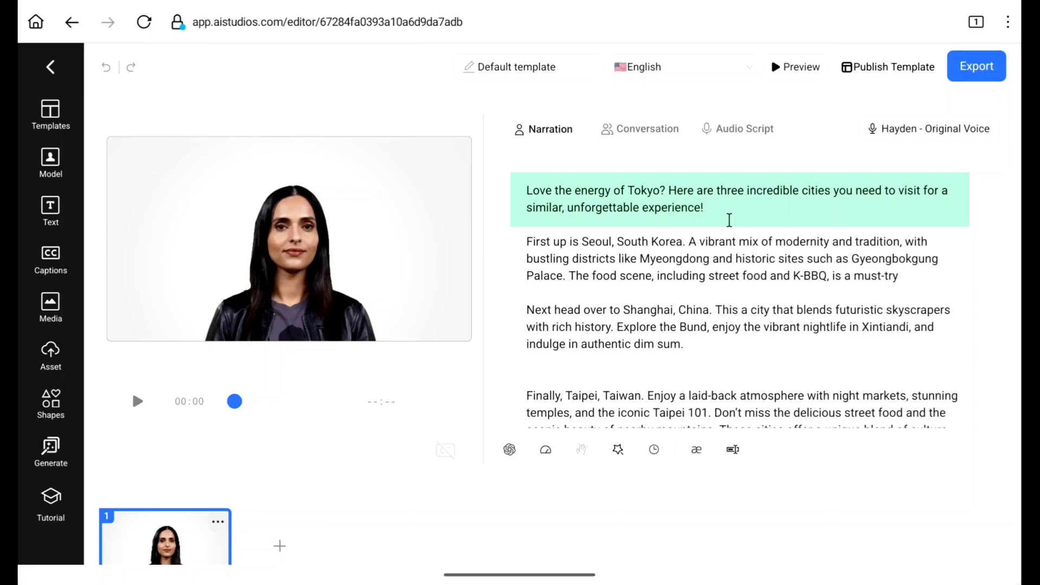
scroll(729, 220, down, 1)
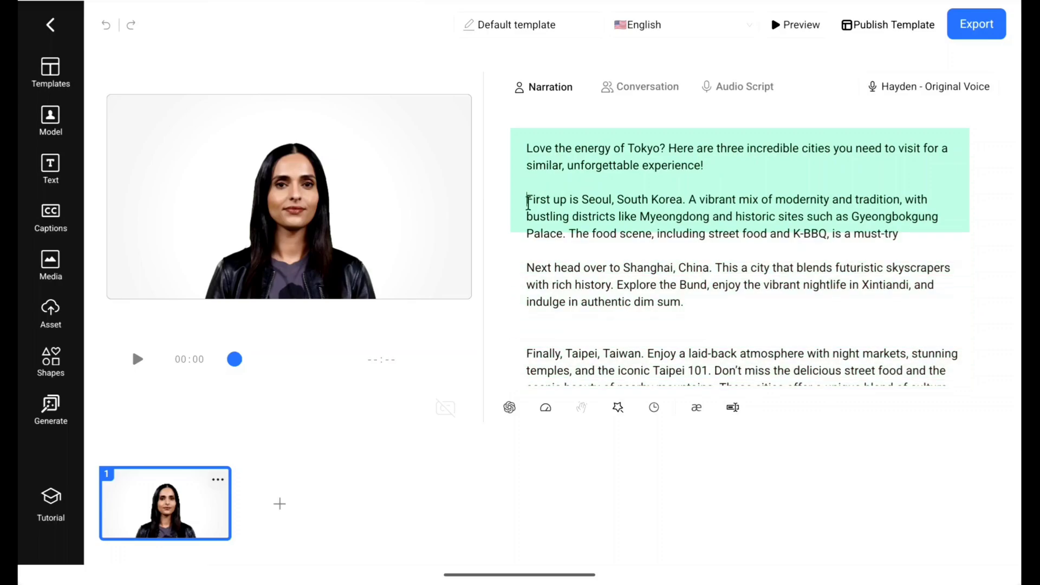
drag(529, 200, 791, 414)
Step: Delete the city paragraphs, keeping only the Tokyo intro, and preview scene 1's narration
click(564, 130)
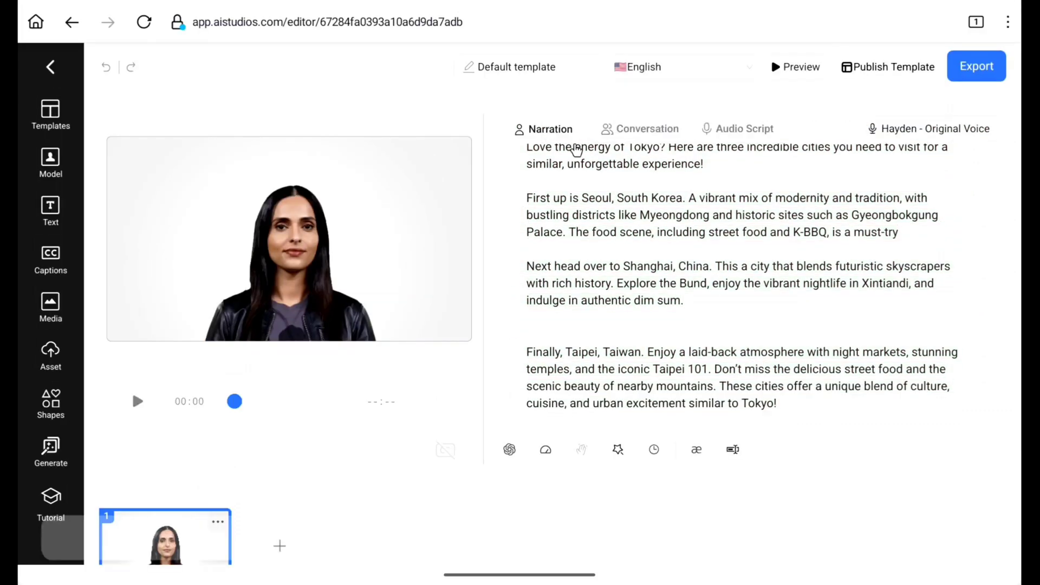
key(BackSpace)
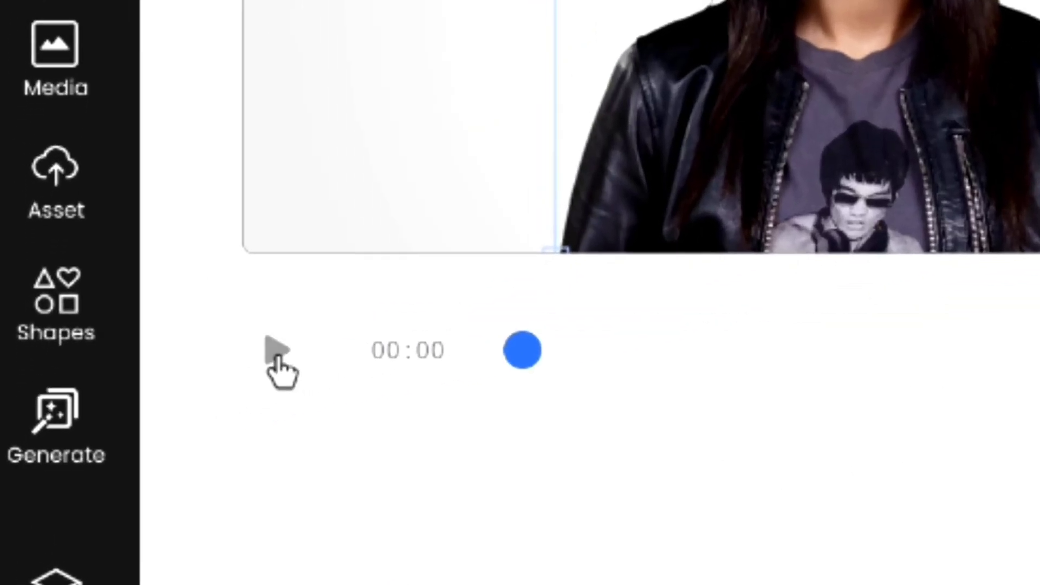
click(278, 352)
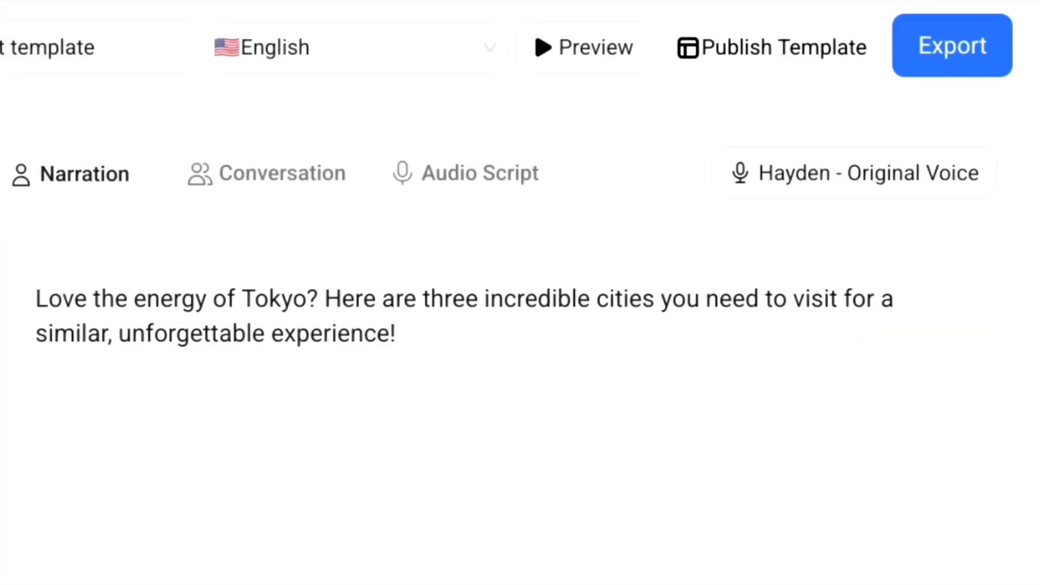
click(824, 187)
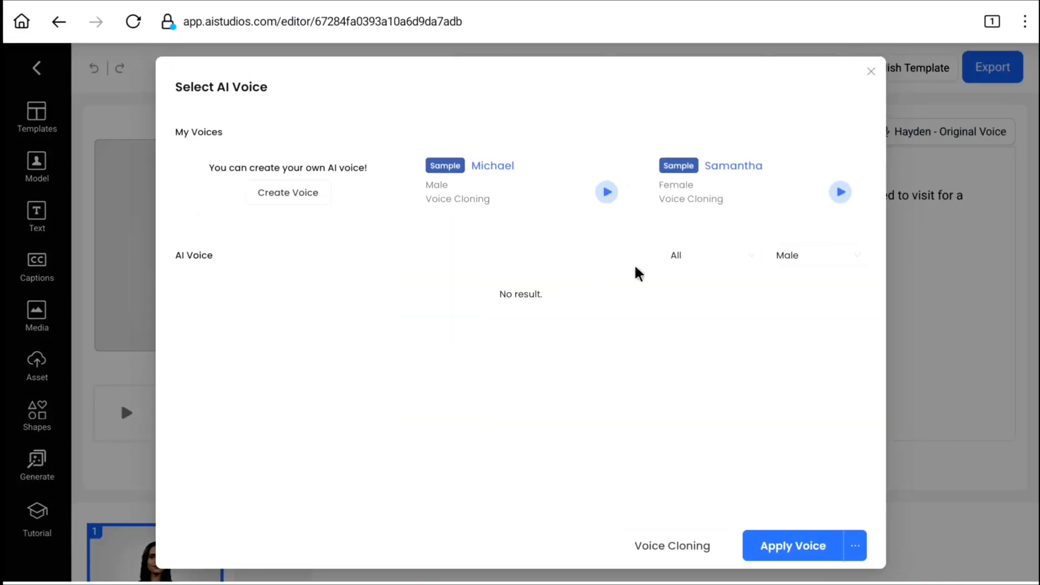
scroll(657, 344, down, 4)
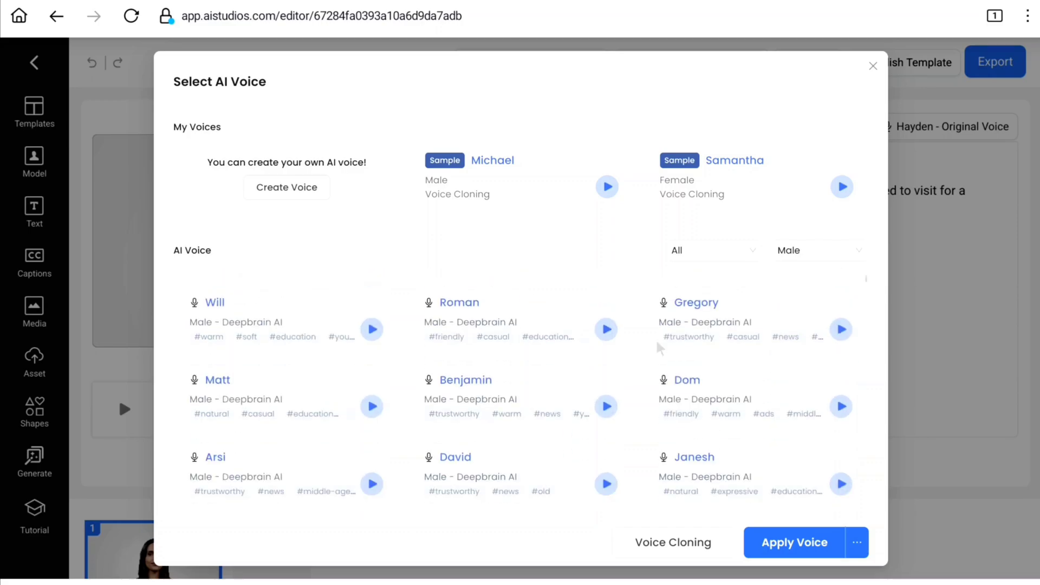
scroll(660, 347, down, 15)
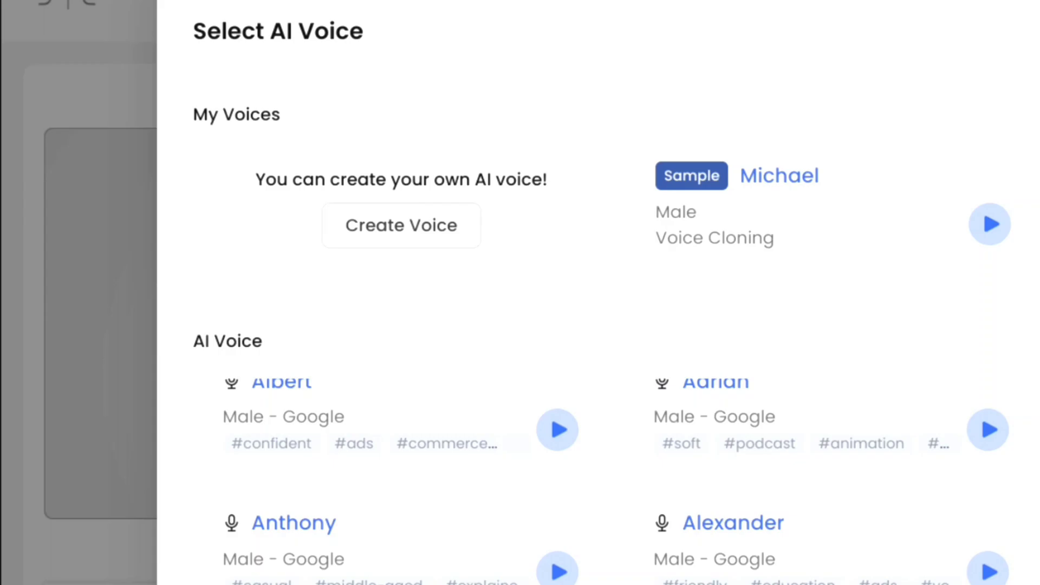
click(775, 123)
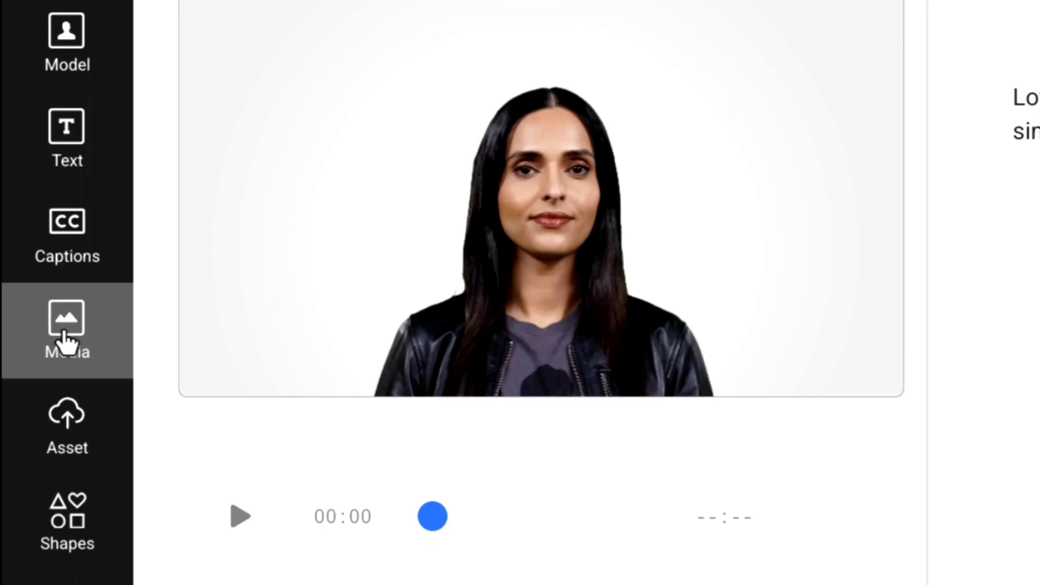
Step: Browse the Media library's image, video and audio tabs, ending on stock videos
click(64, 340)
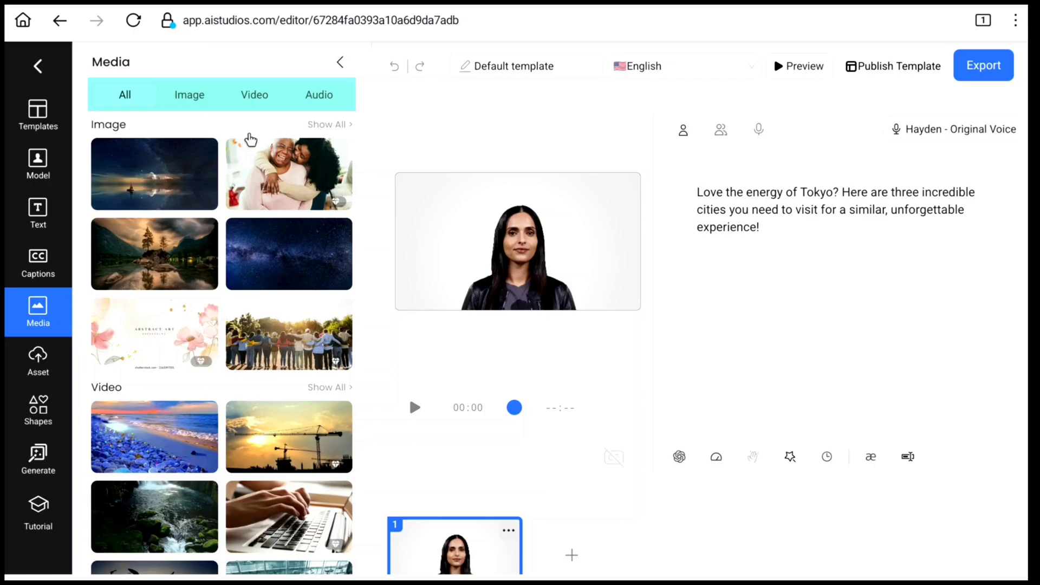
click(198, 98)
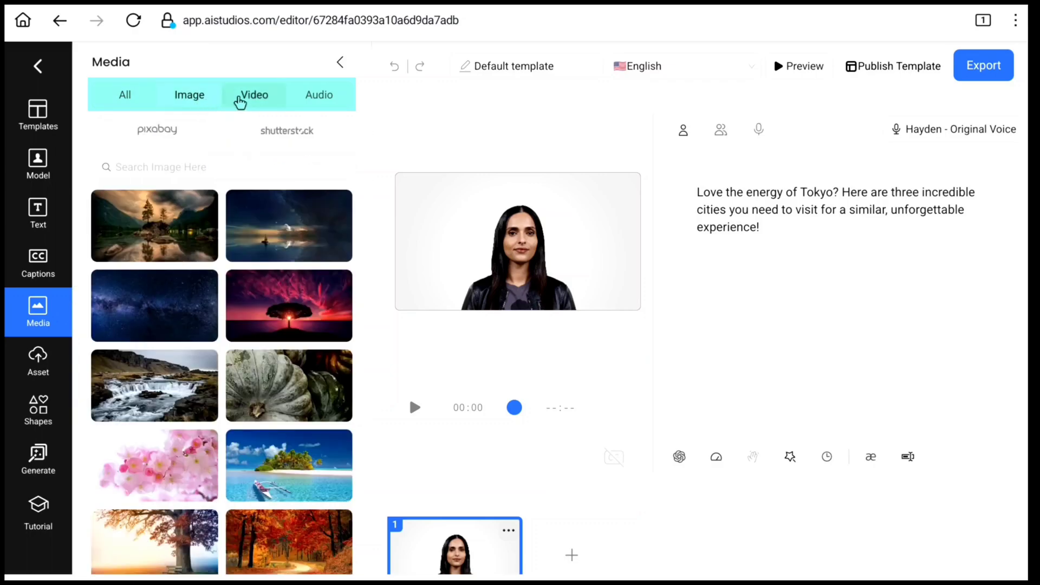
click(251, 102)
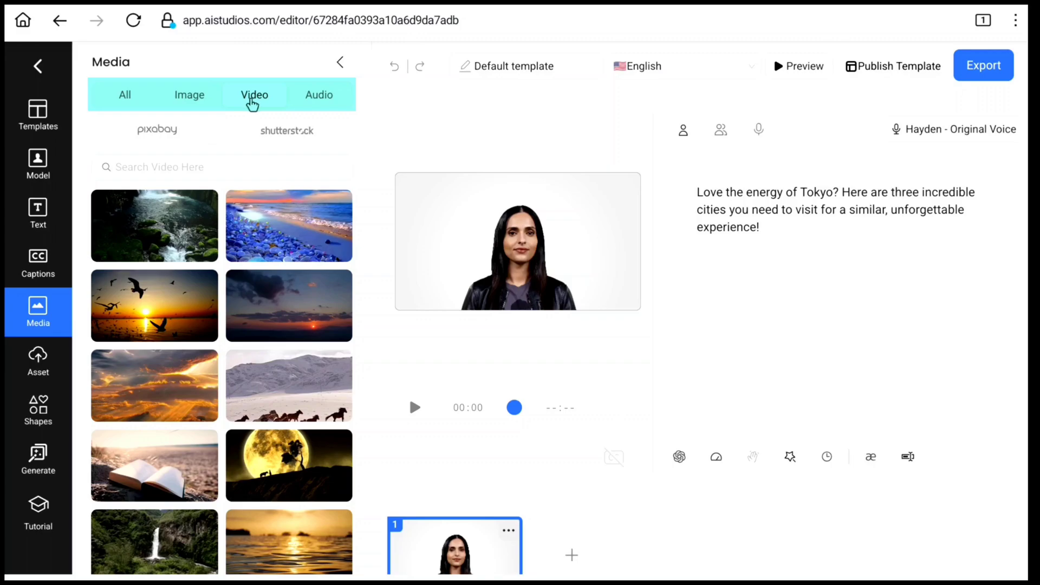
click(319, 98)
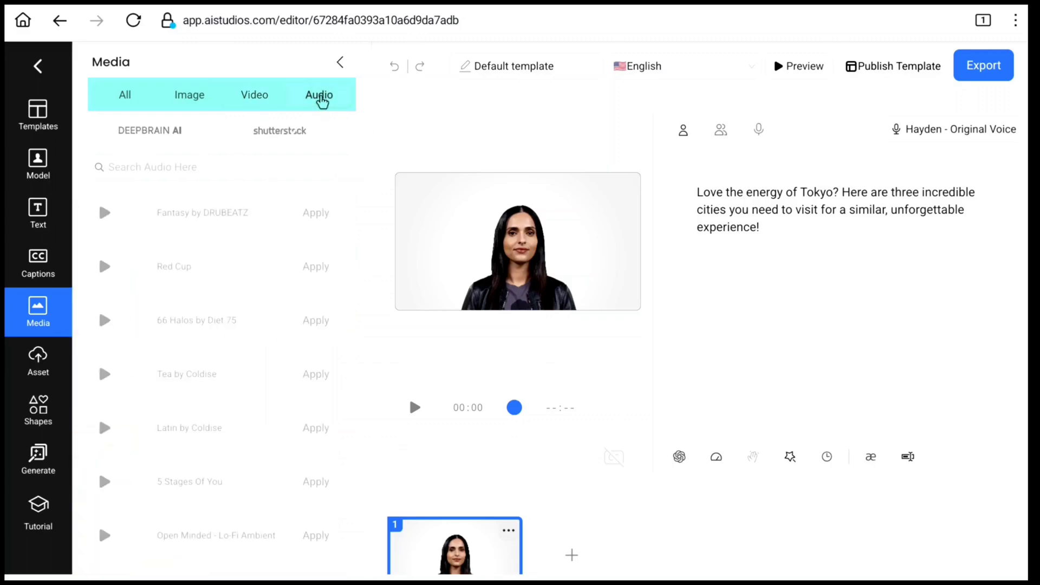
scroll(189, 274, down, 15)
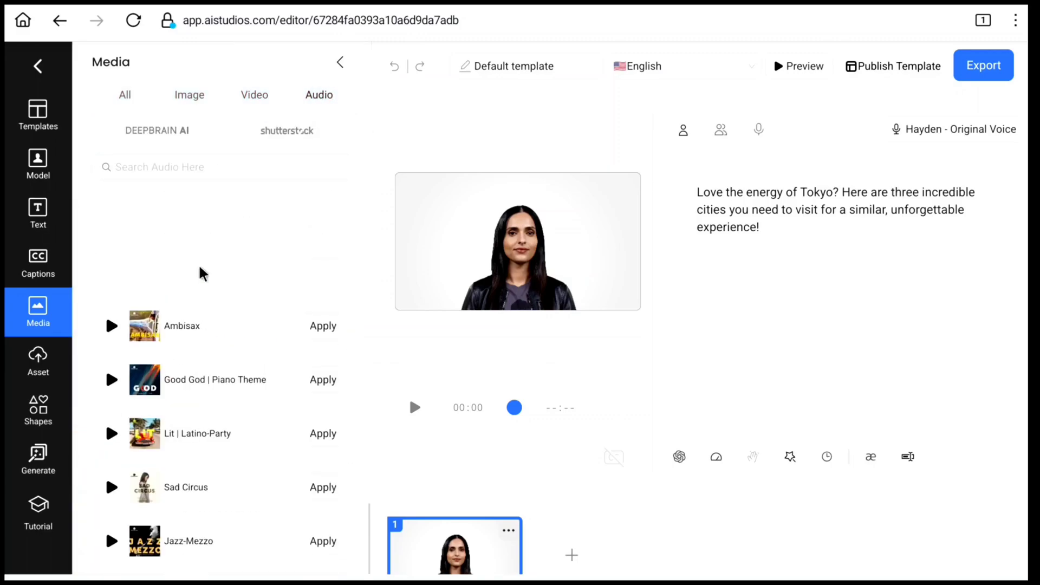
click(251, 97)
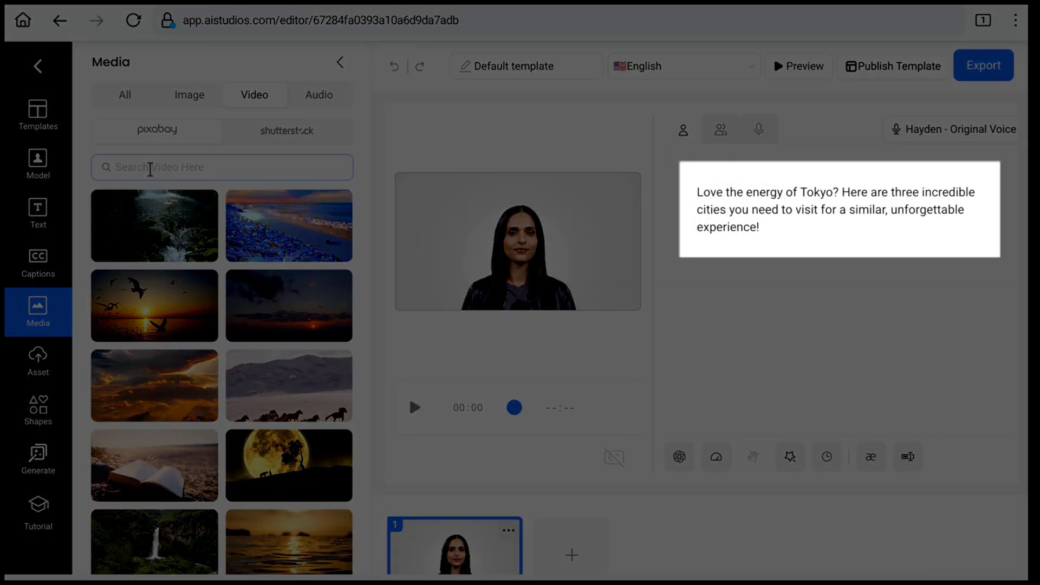
Step: Search stock videos for 'Tokyo' and add the Tokyo skyline clip to scene 1
click(142, 170)
text(To)
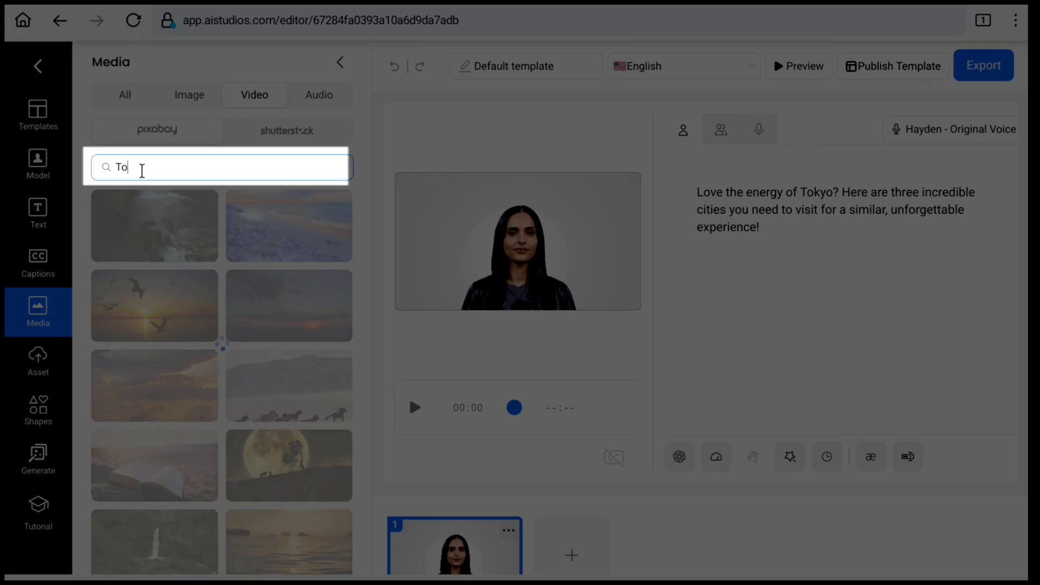
text(kyo)
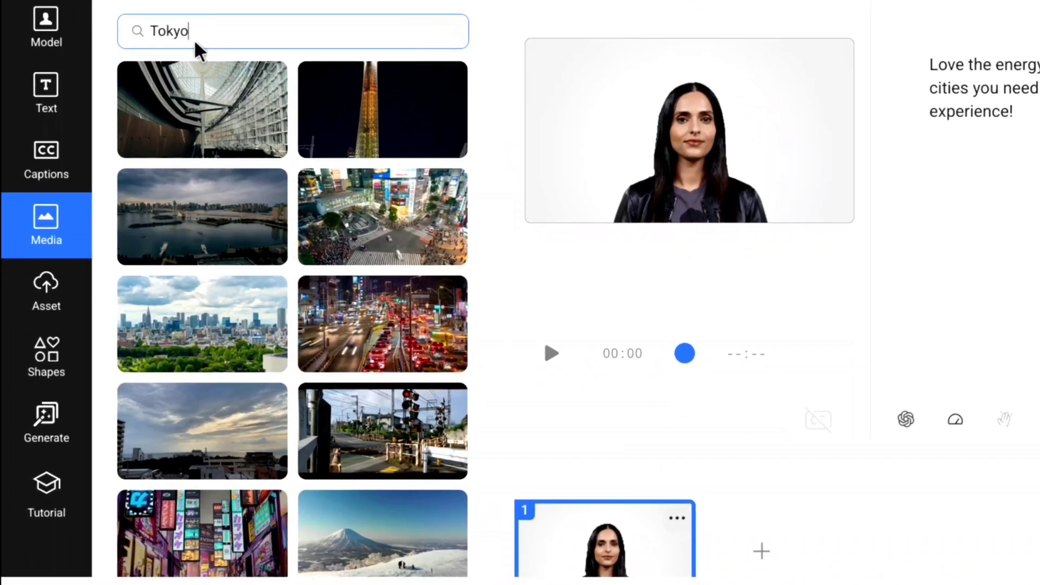
scroll(354, 330, down, 2)
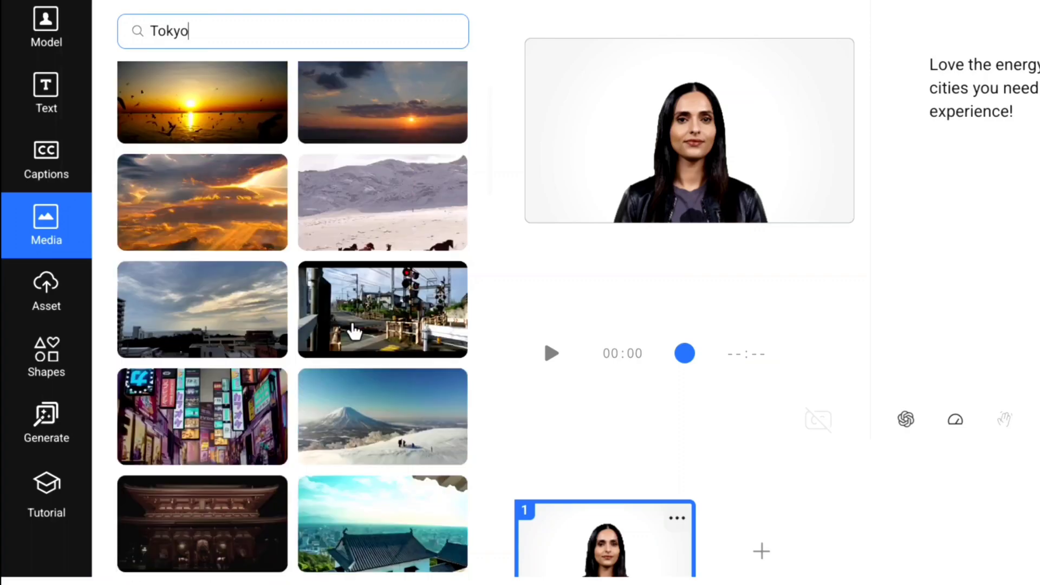
scroll(355, 331, down, 1)
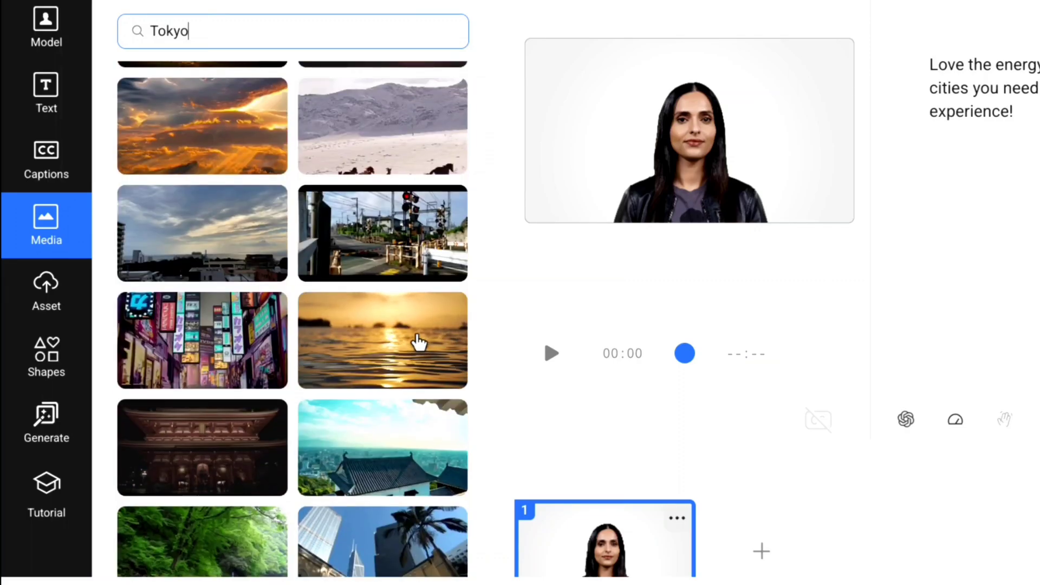
scroll(419, 342, down, 1)
scroll(414, 342, down, 1)
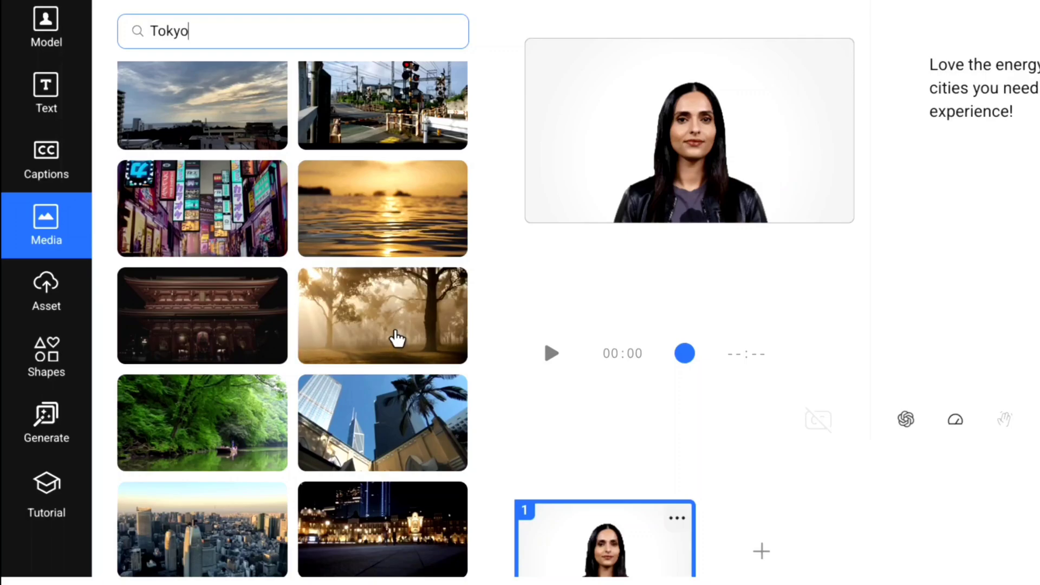
scroll(398, 339, down, 4)
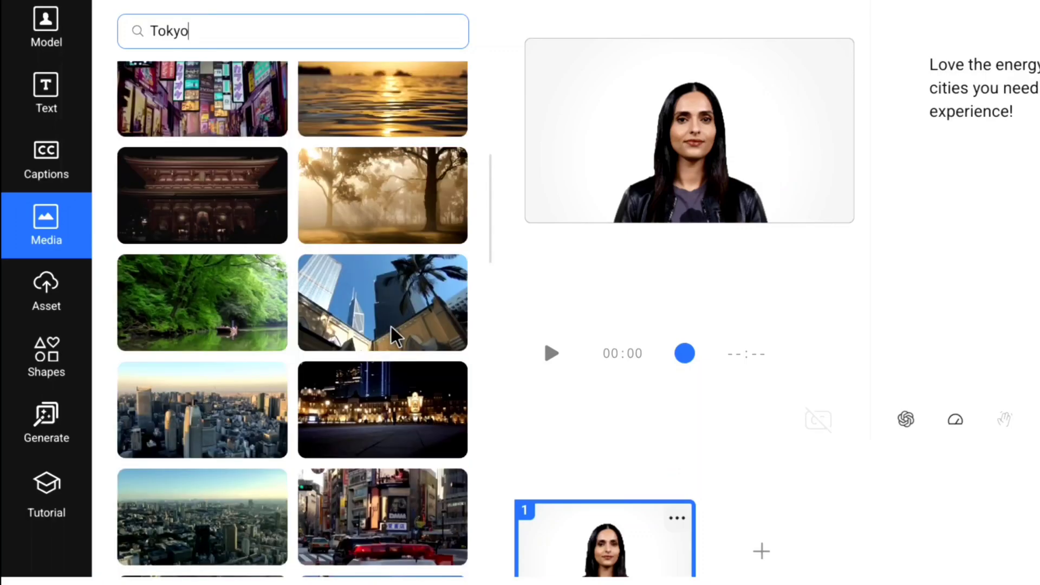
scroll(220, 302, down, 1)
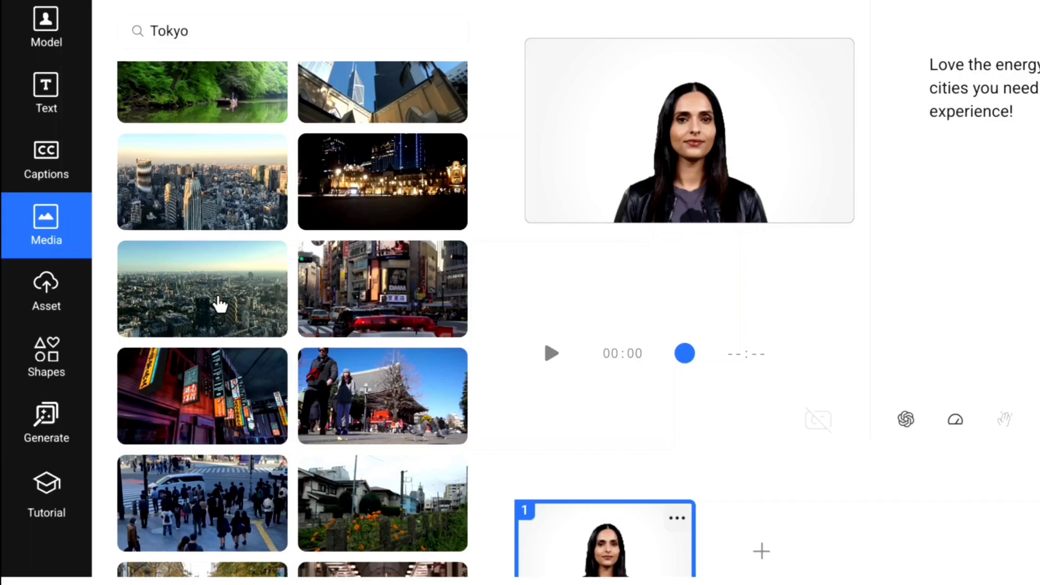
click(225, 294)
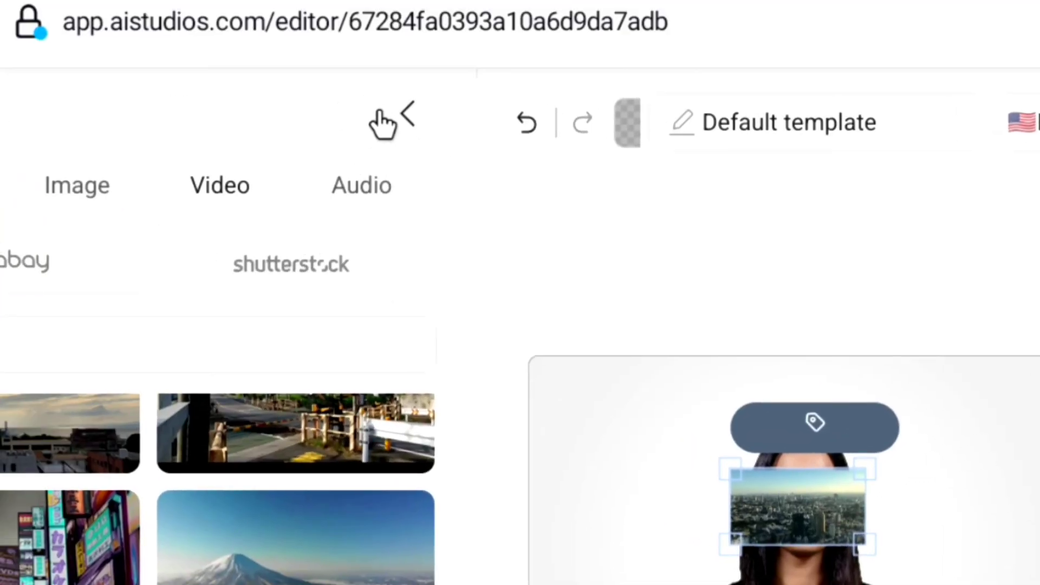
Step: Stretch the Tokyo skyline clip over the first scene and send it behind Hayden
click(382, 111)
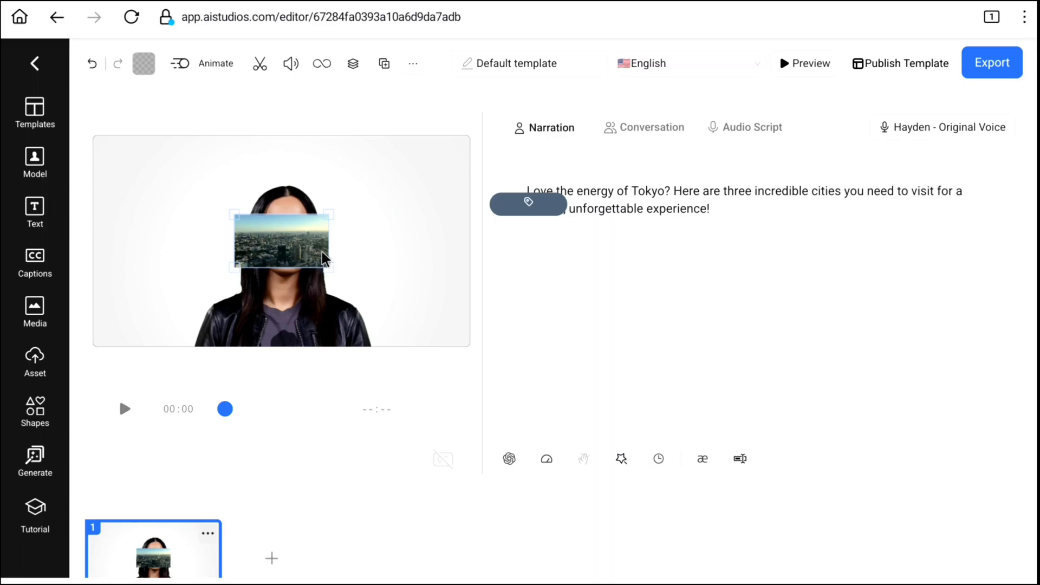
drag(324, 259, 468, 346)
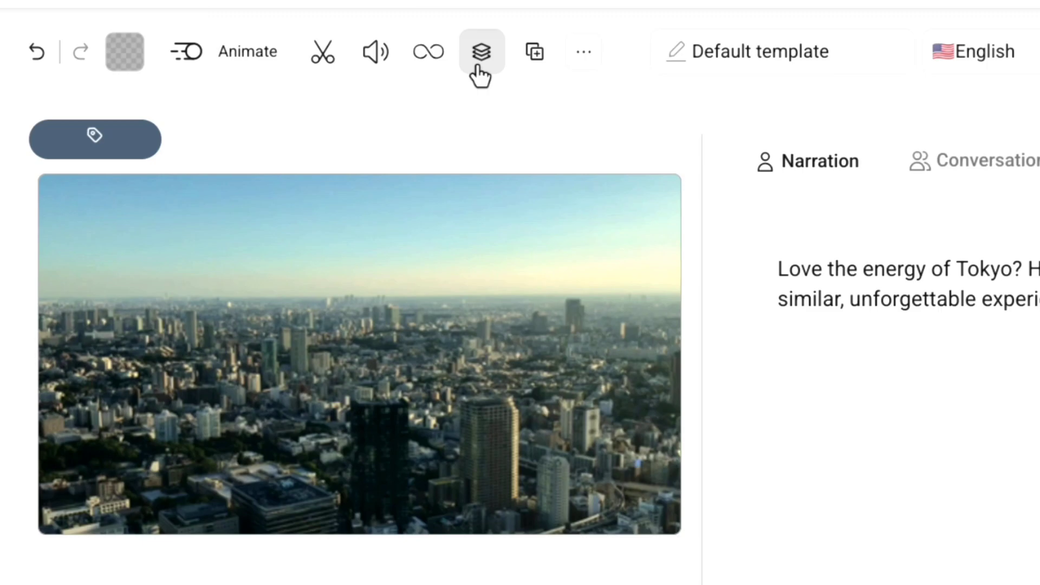
click(478, 66)
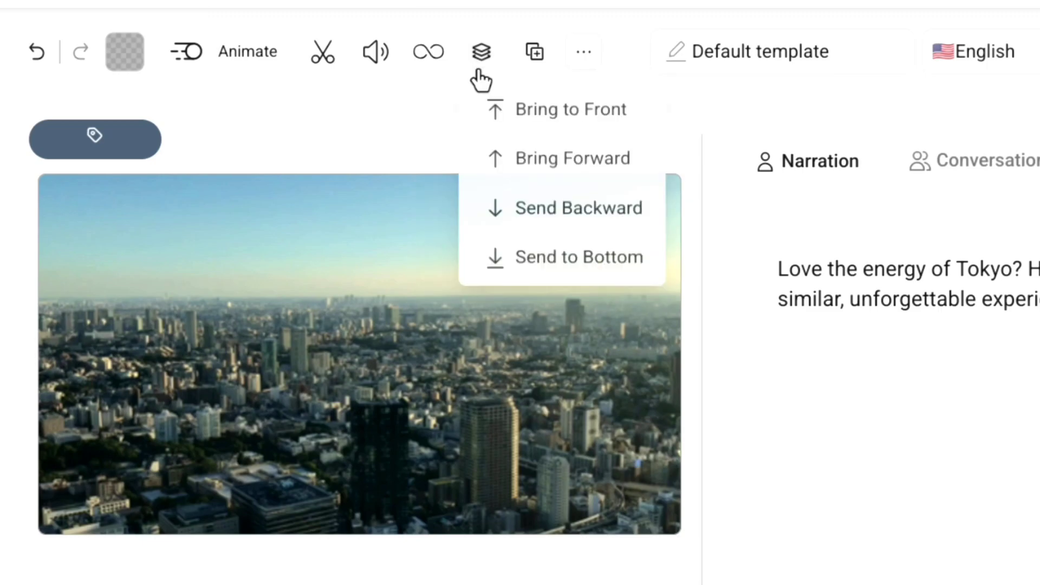
click(563, 215)
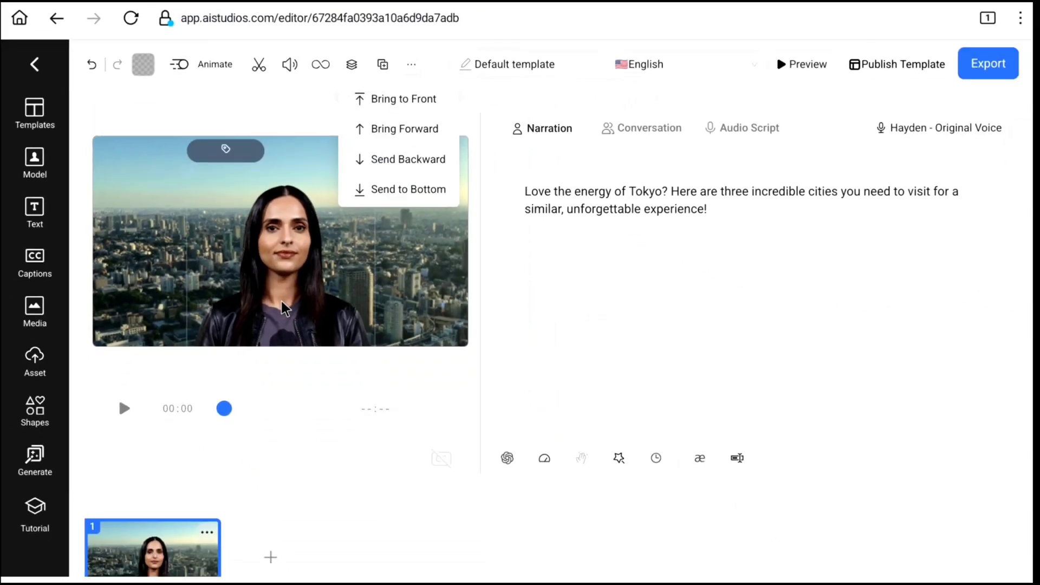
click(284, 309)
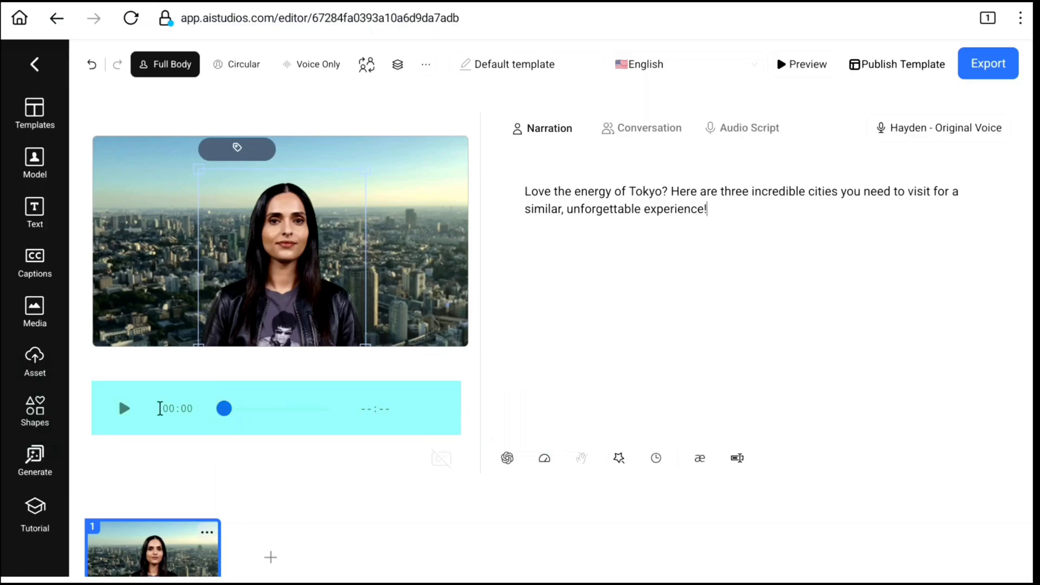
Step: Preview scene 1, then add scene 2 with narration trimmed to only the Seoul paragraph
click(124, 408)
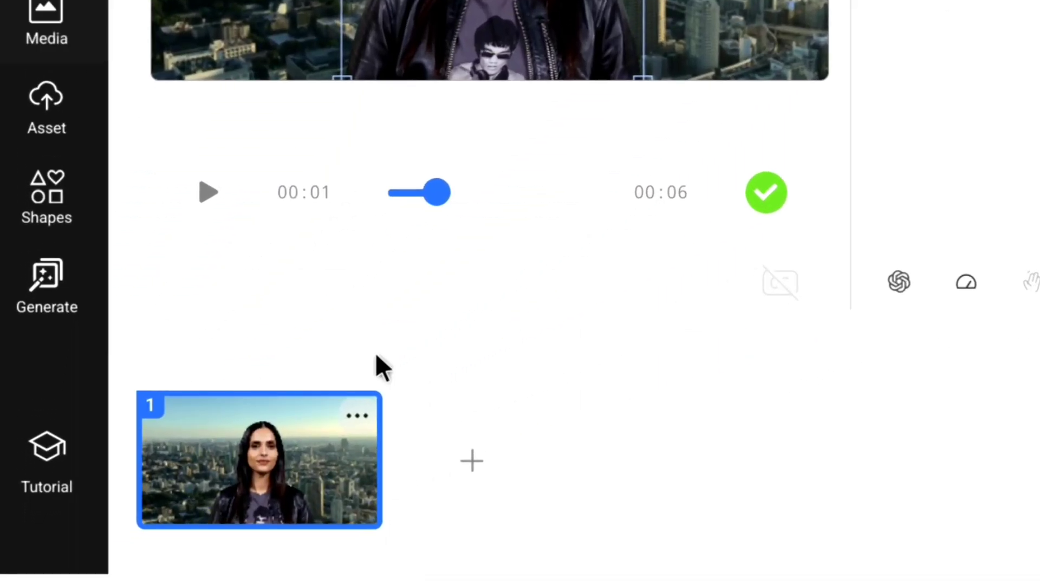
click(463, 471)
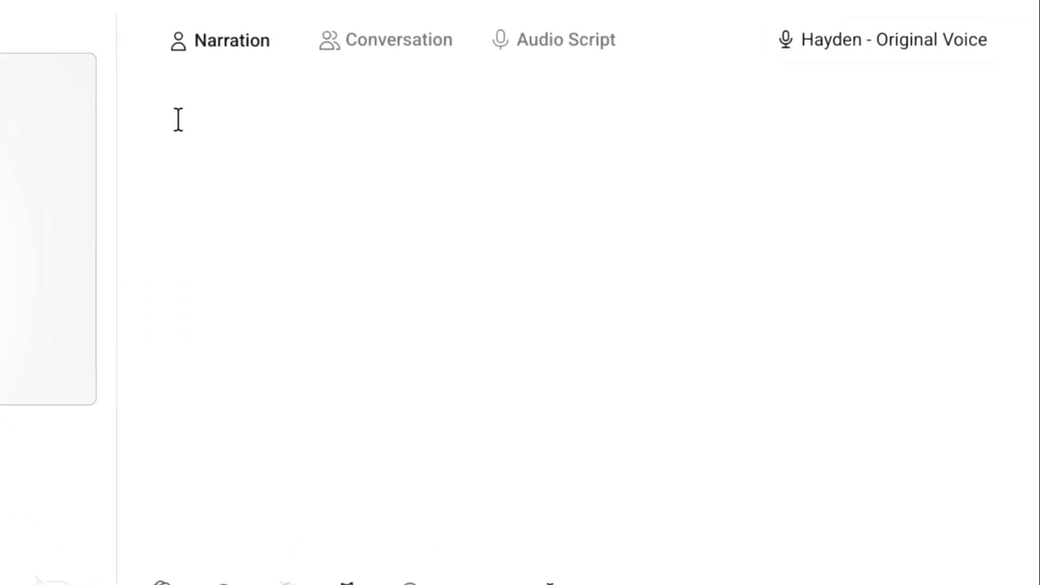
click(204, 138)
click(206, 139)
text(First up is Seoul, South Korea. A vibrant mix of modernity and tradition, with bustling districts like Myeongdong and historic sites such as Gyeongbokgung Palace. The food scene, including street food and K-BBQ, is a must-try  Next head over to Shanghai, China. This a city that blends futuristic skyscrapers with rich history. Explore the Bund, enjoy the vibrant nightlife in Xintiandi, and indulge in authentic dim sum.   Finally, Taipei, Taiwan. Enjoy a laid-back atmosphere with night markets, stunning temples, and the iconic Taipei 101. Don’t miss the delicious street food and the scenic beauty of nearby mountains. These cities offer a unique blend of culture, cuisine, and urban excitement similar to Tokyo!)
drag(190, 263, 622, 519)
click(669, 210)
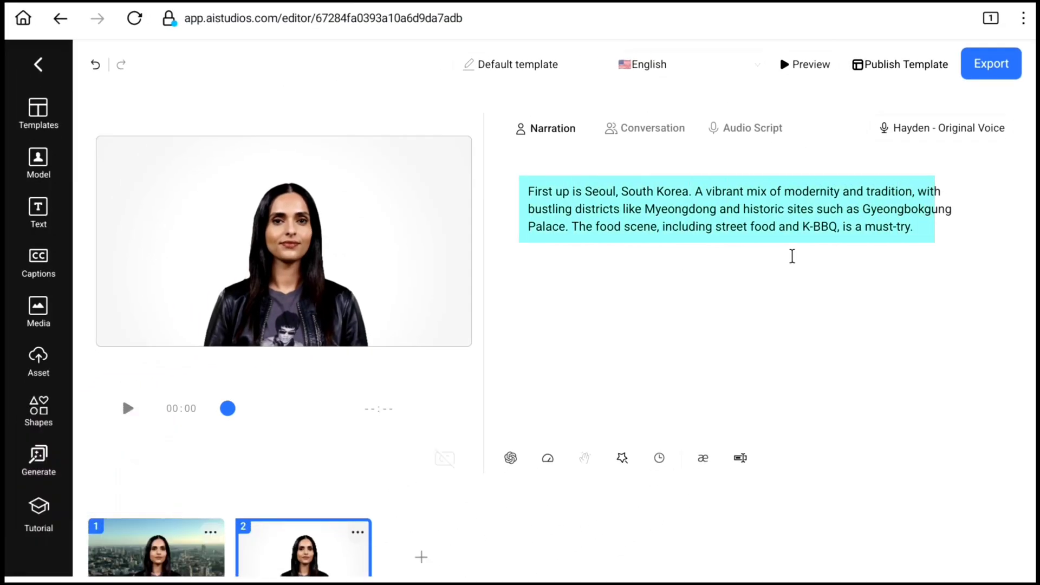
key(BackSpace)
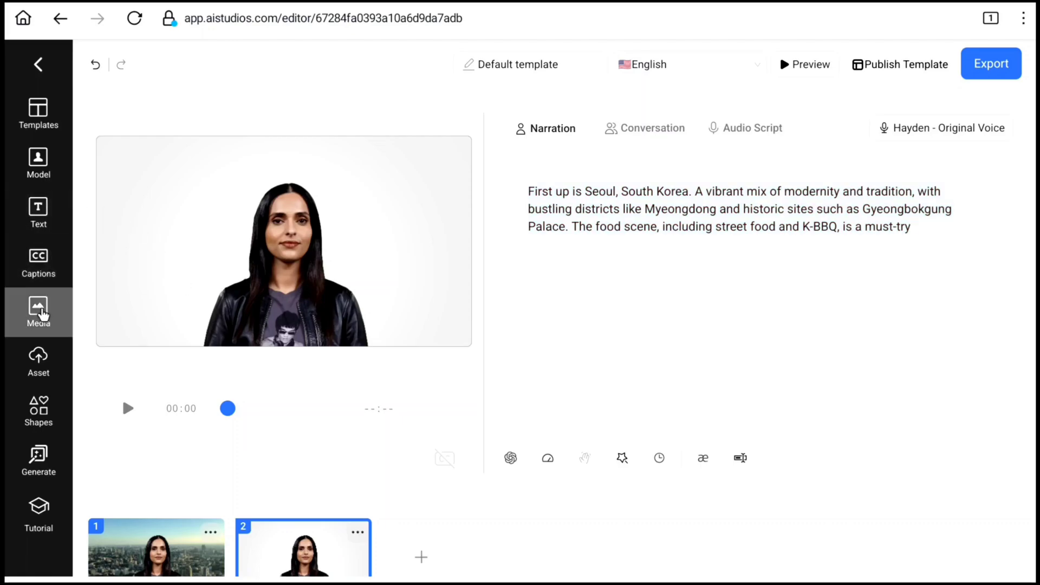
Step: Search stock videos for Seoul and place the aerial Seoul apartments clip on scene 2
click(39, 310)
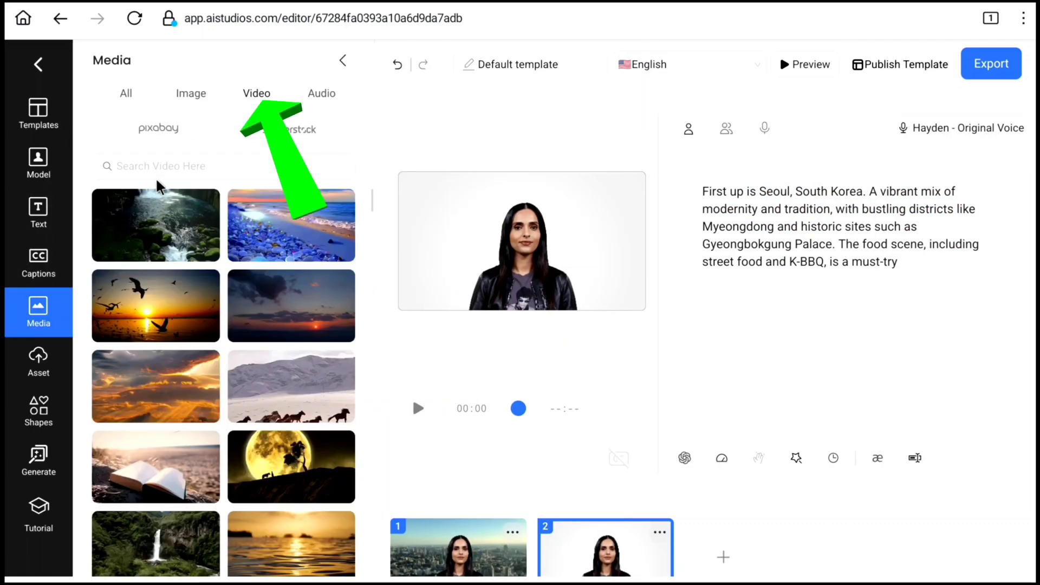
click(157, 166)
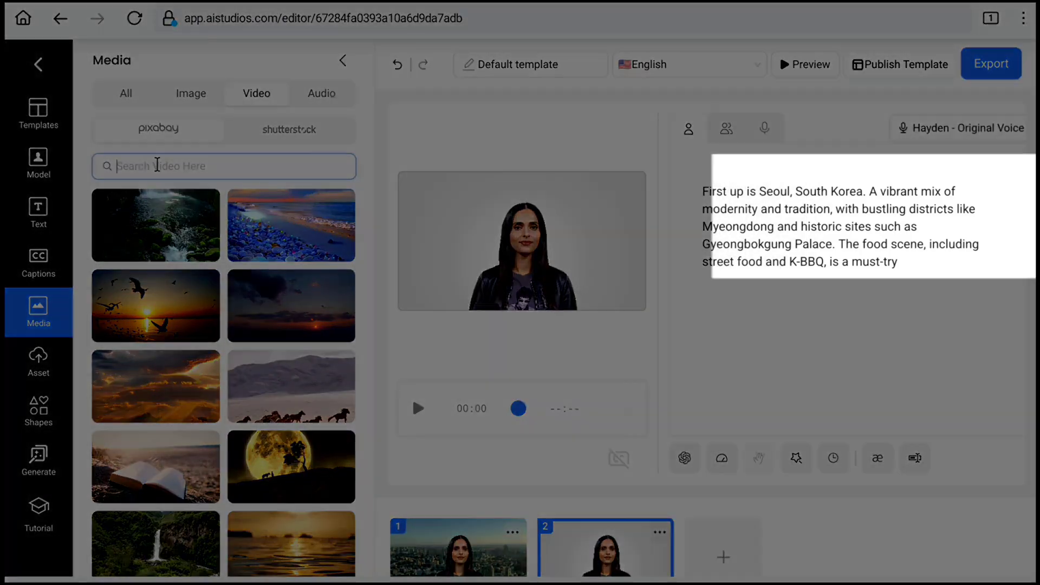
text(Seoul)
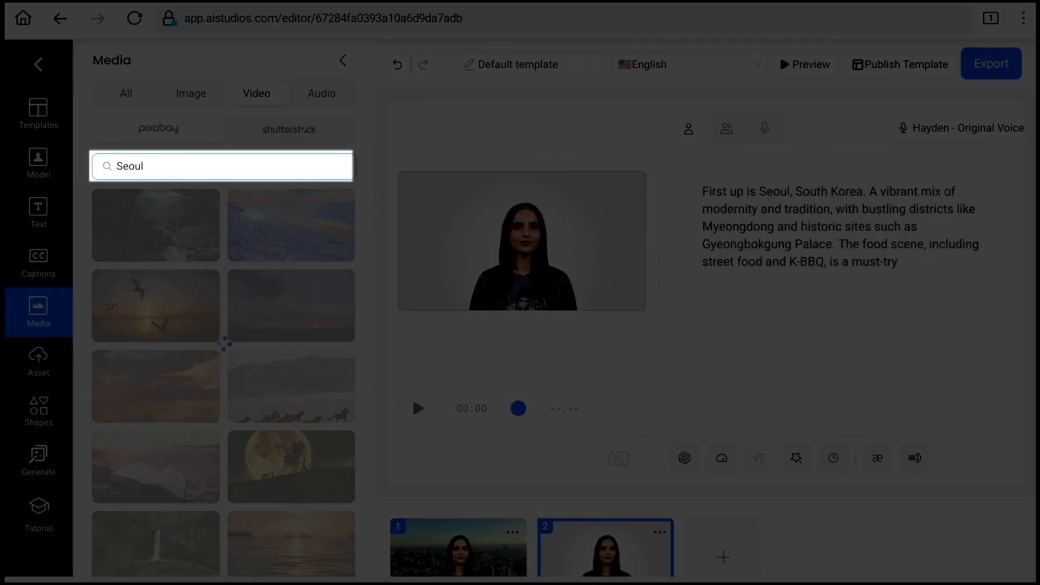
key(Return)
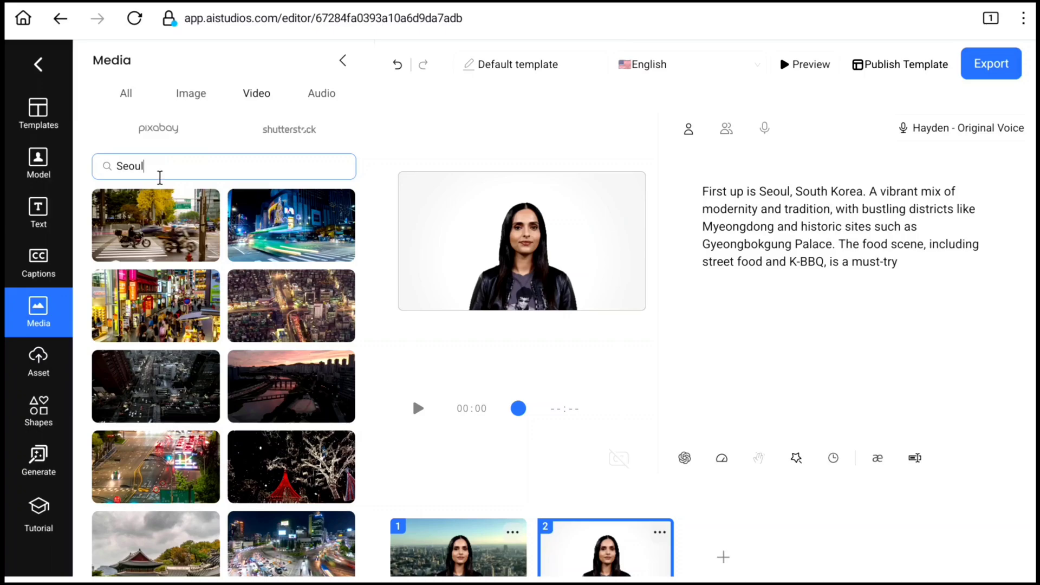
scroll(176, 407, down, 5)
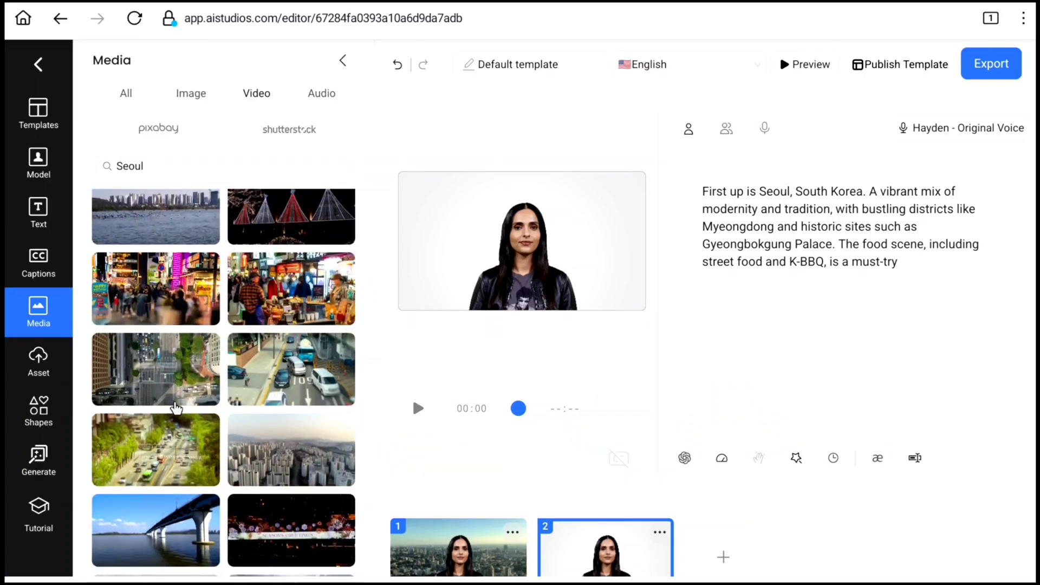
scroll(176, 408, down, 2)
click(281, 365)
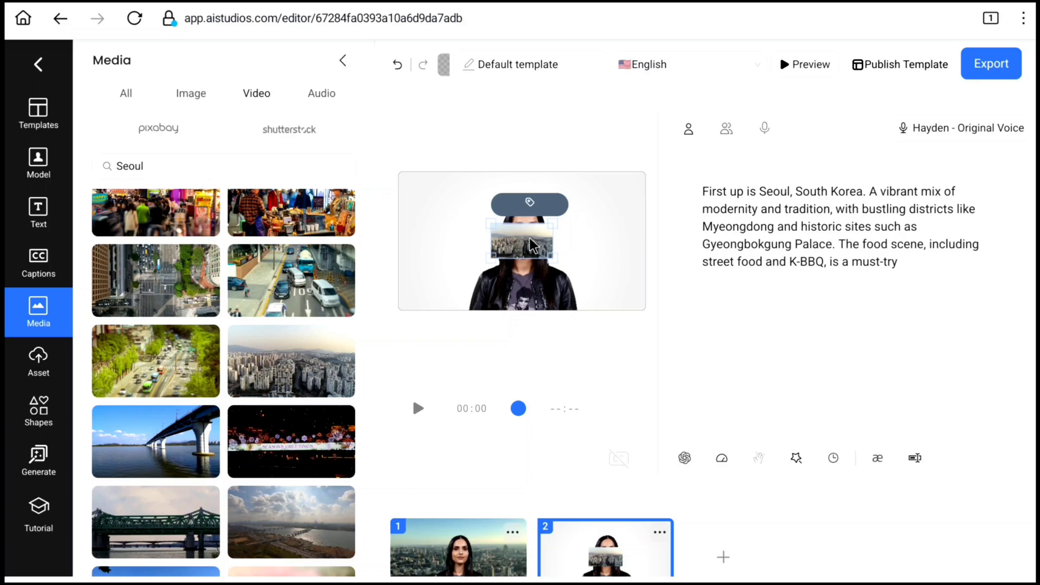
drag(513, 239, 644, 327)
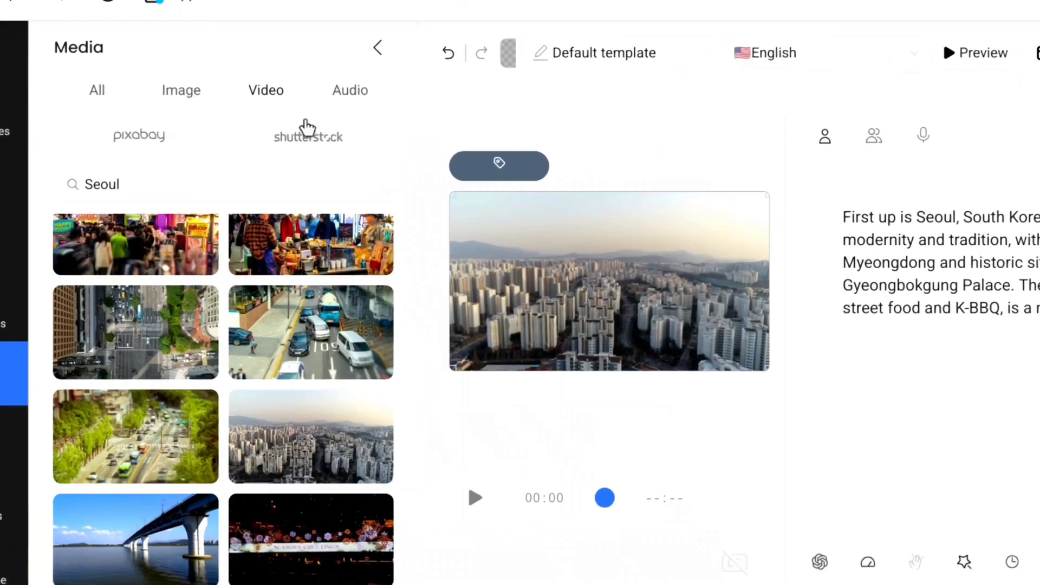
click(377, 47)
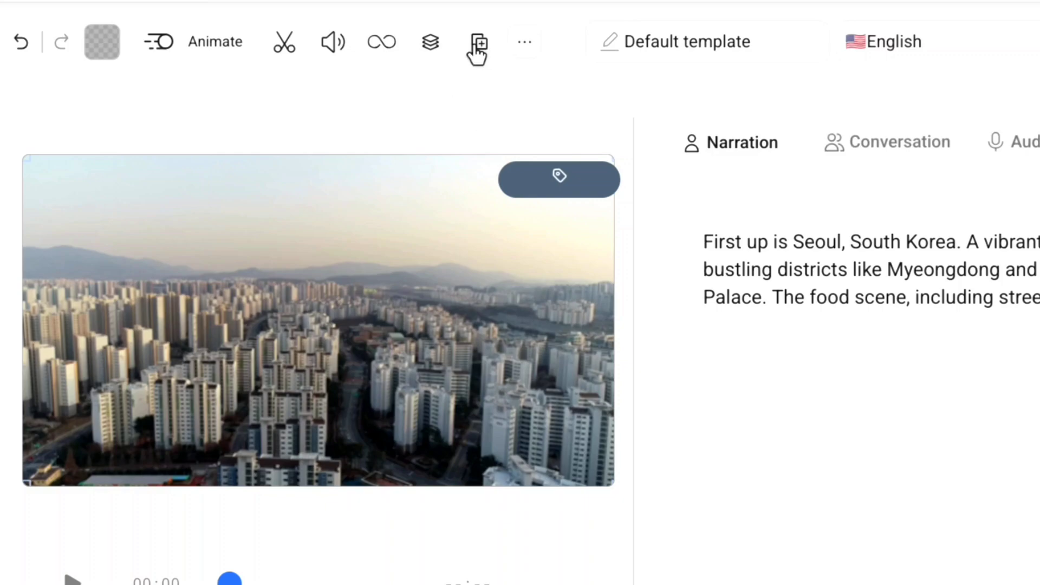
Step: Send the city video behind Hayden, then shrink the avatar and move it right
click(431, 44)
click(506, 191)
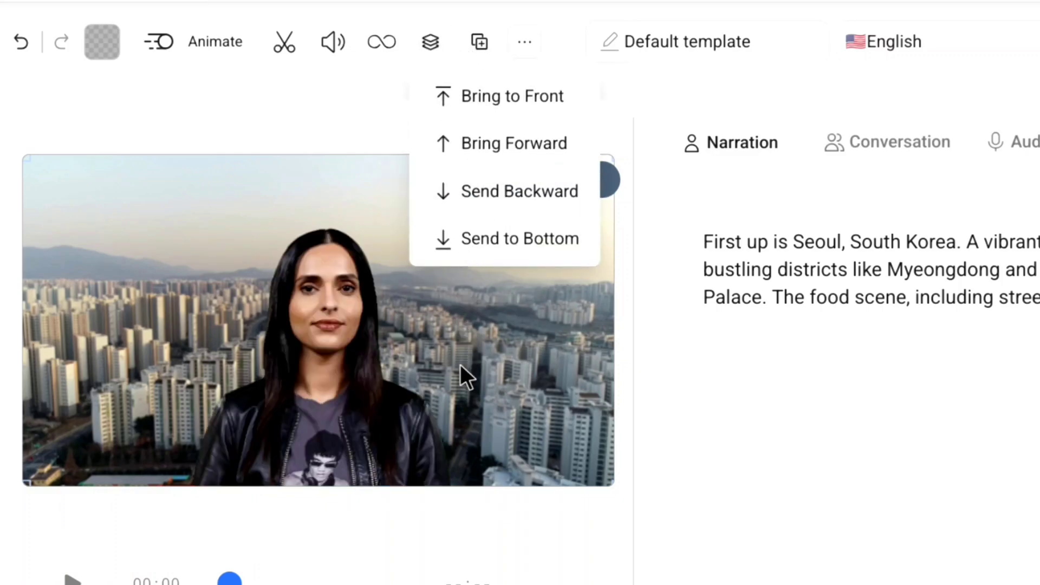
click(344, 399)
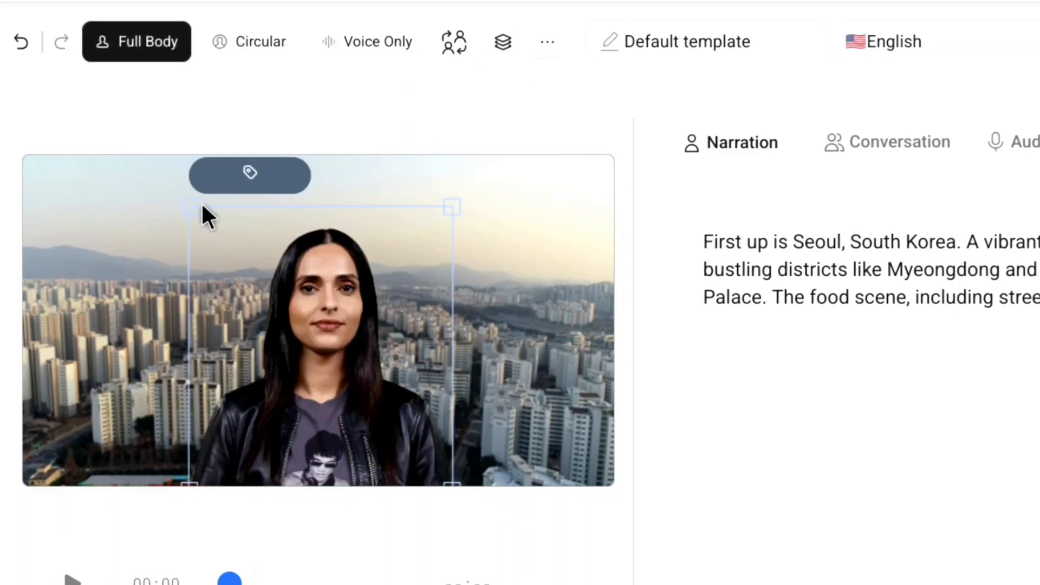
drag(202, 206, 264, 287)
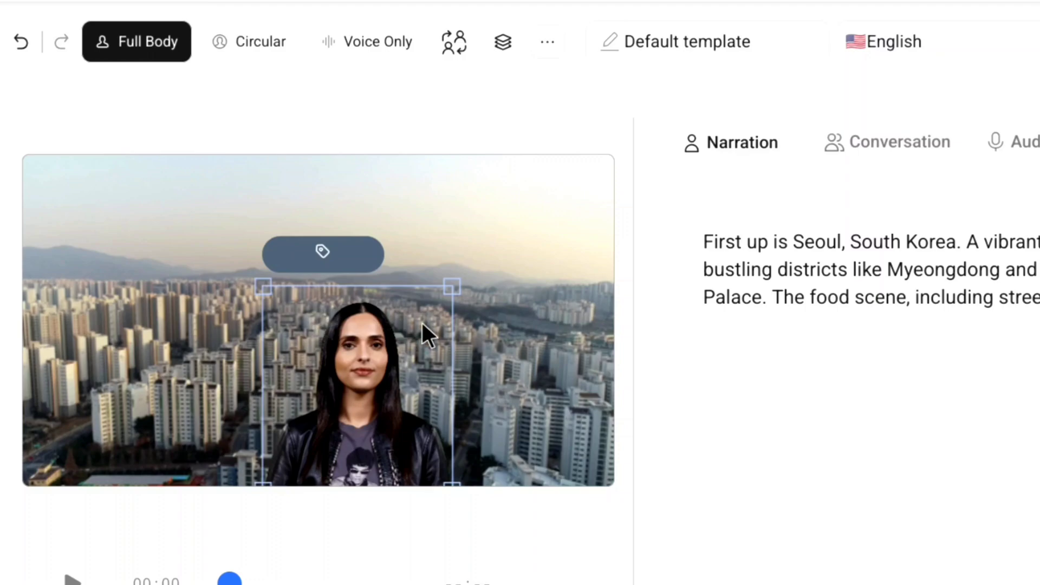
drag(422, 323, 475, 320)
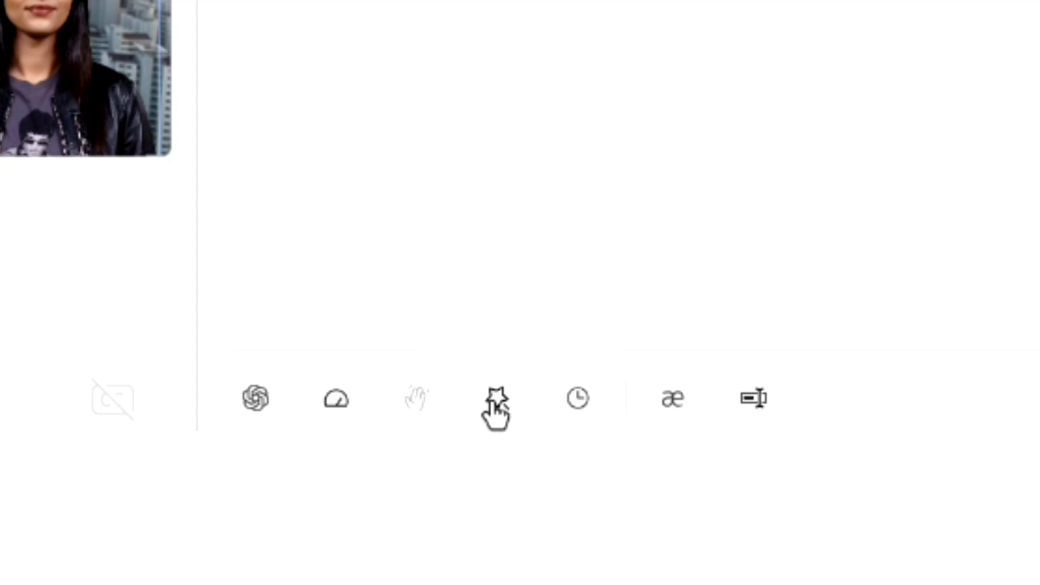
Step: Add the circled number 1 effect to the Seoul narration and shrink its marker
click(495, 404)
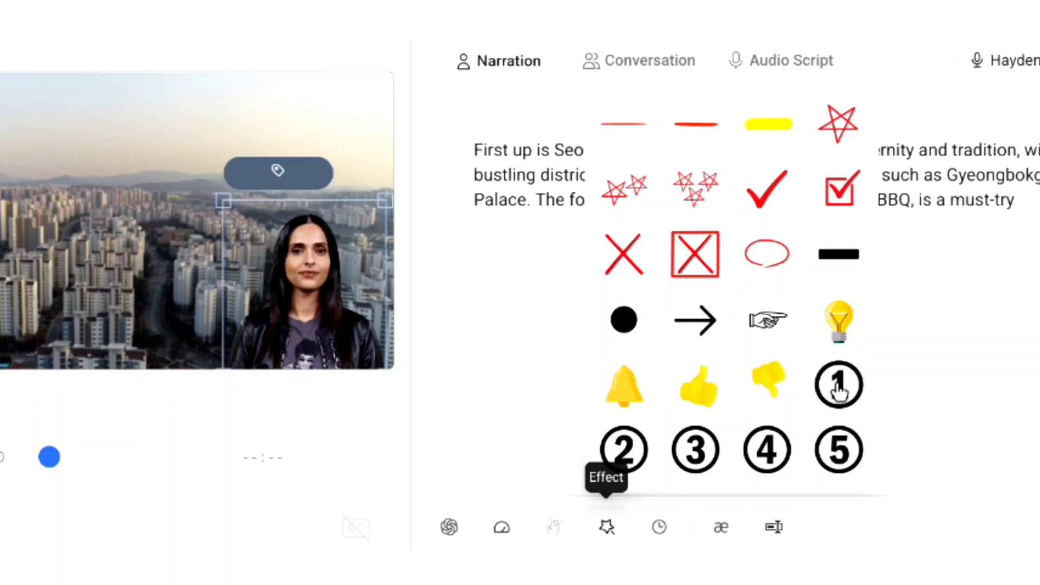
click(838, 387)
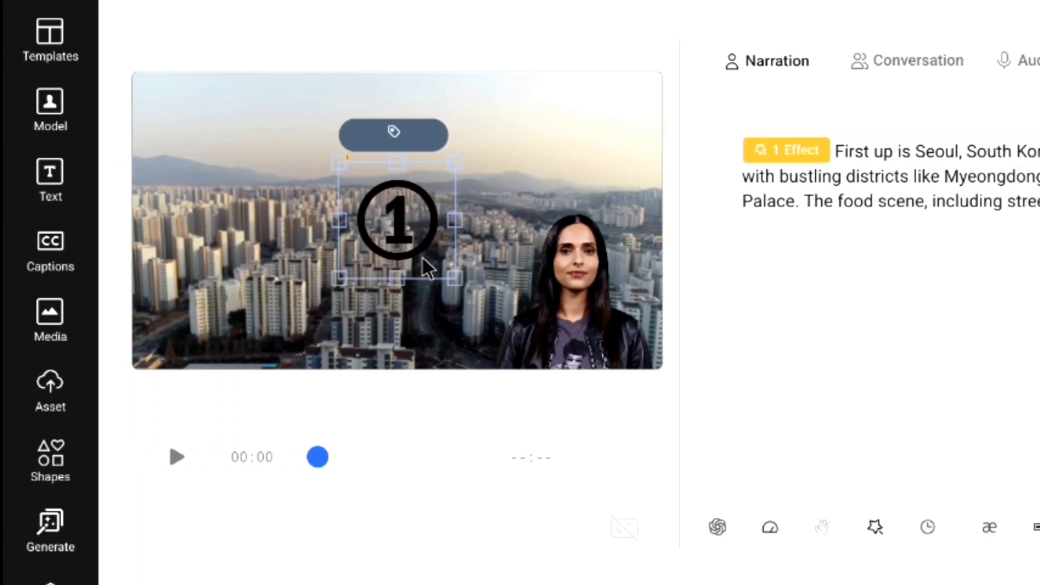
drag(364, 245, 146, 90)
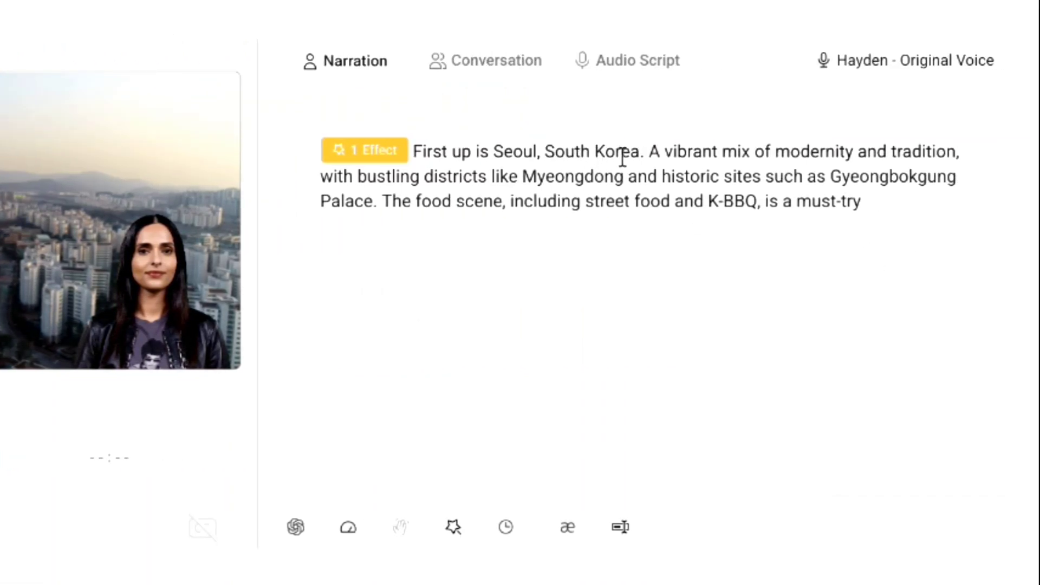
Step: Insert a pause after "South Korea." and set its length to 0 seconds
click(643, 153)
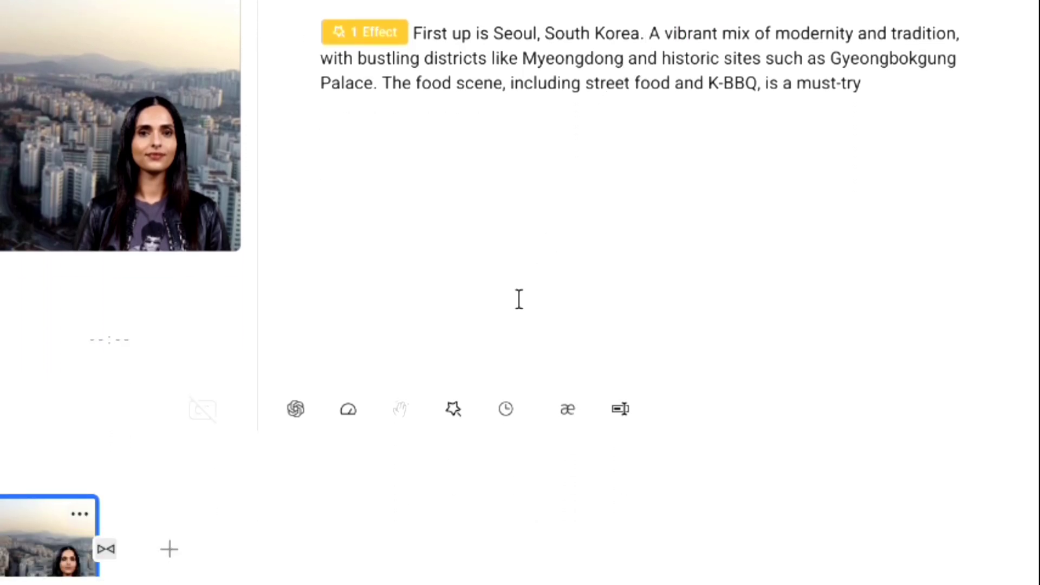
click(511, 411)
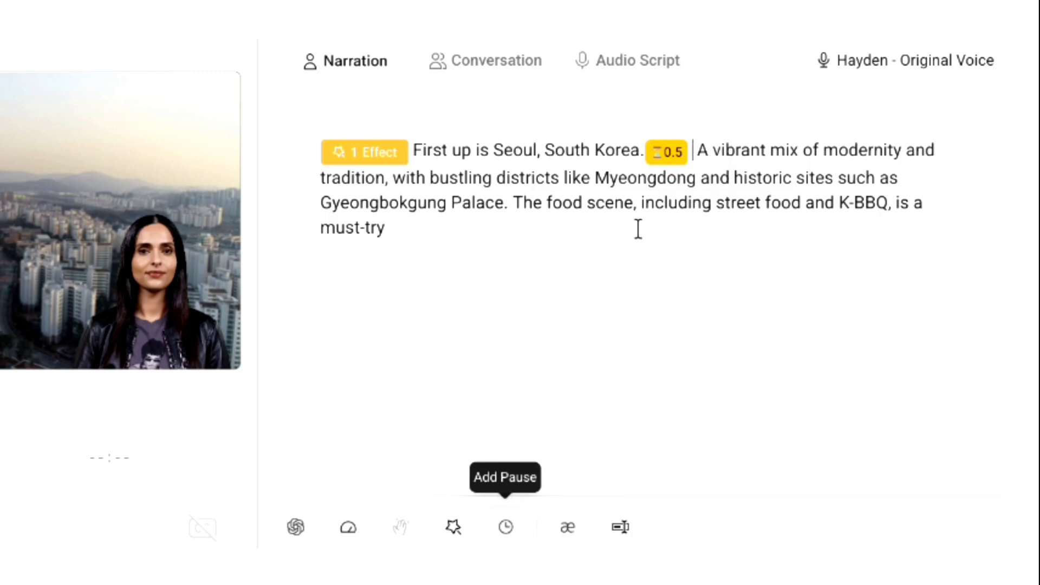
click(672, 154)
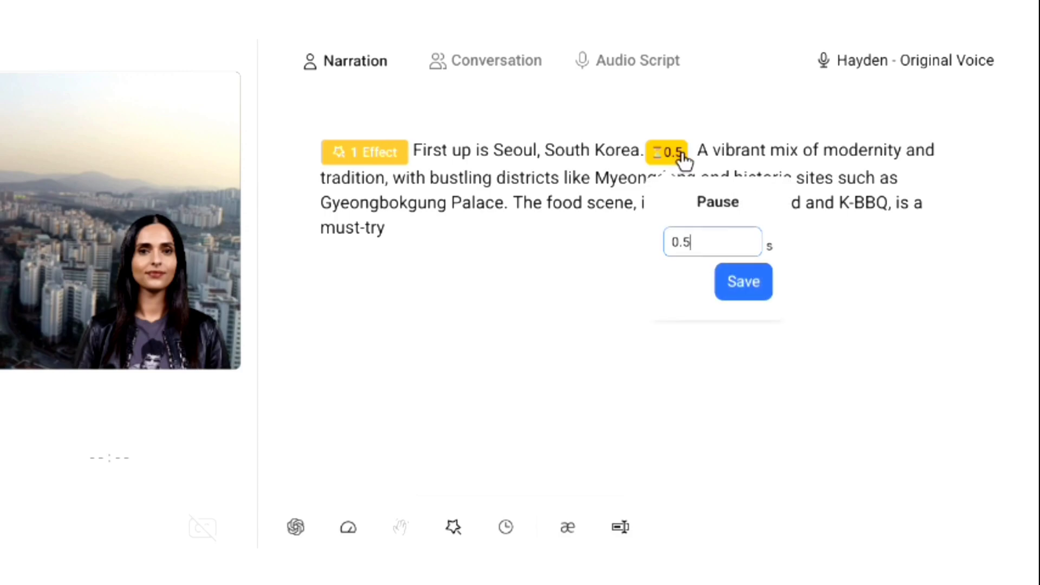
text(1)
key(BackSpace)
text(0)
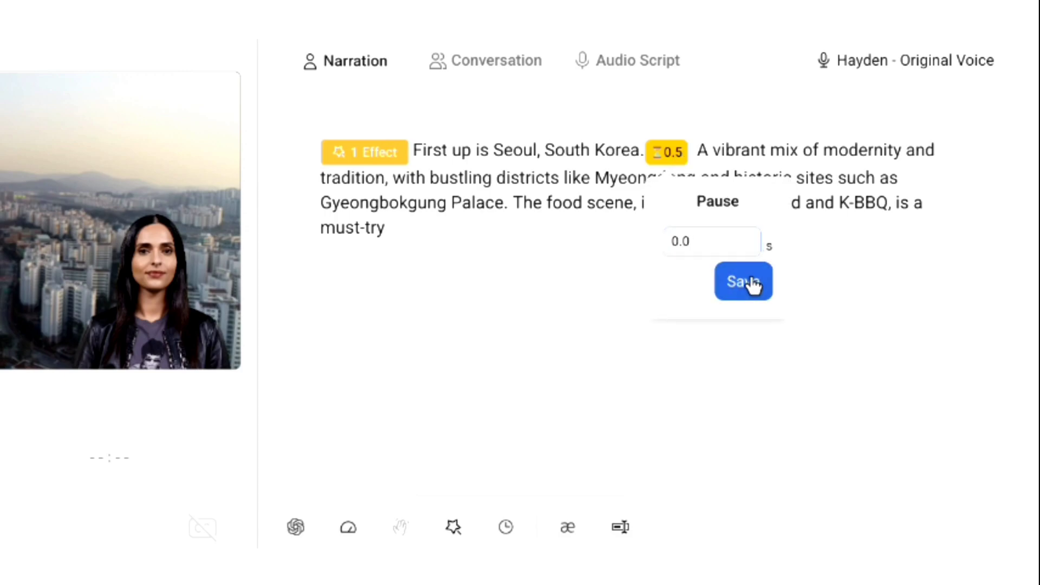
click(743, 282)
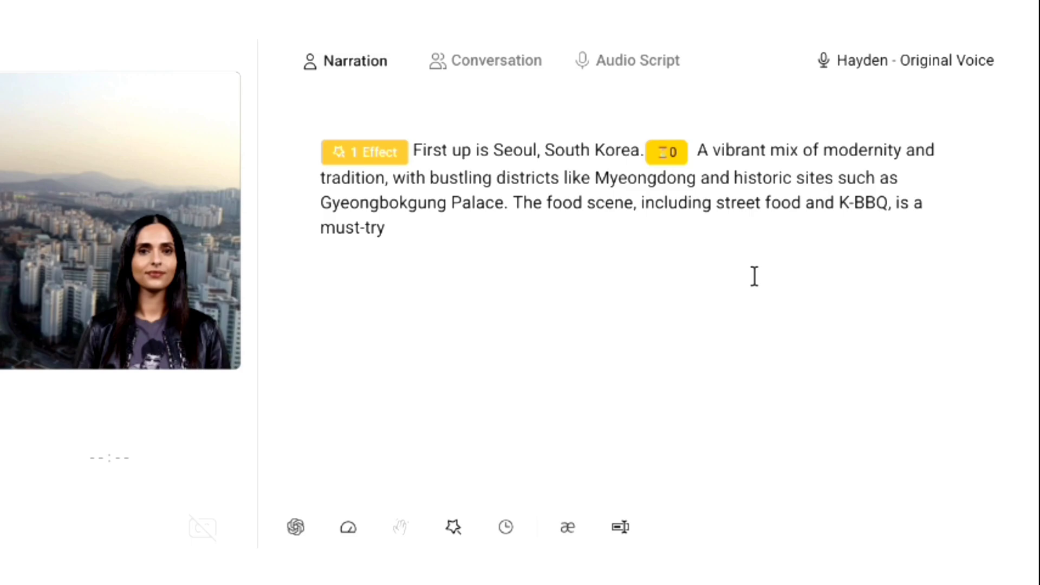
Step: Review the pronunciation of "vibrant" and discard any changes
double_click(739, 152)
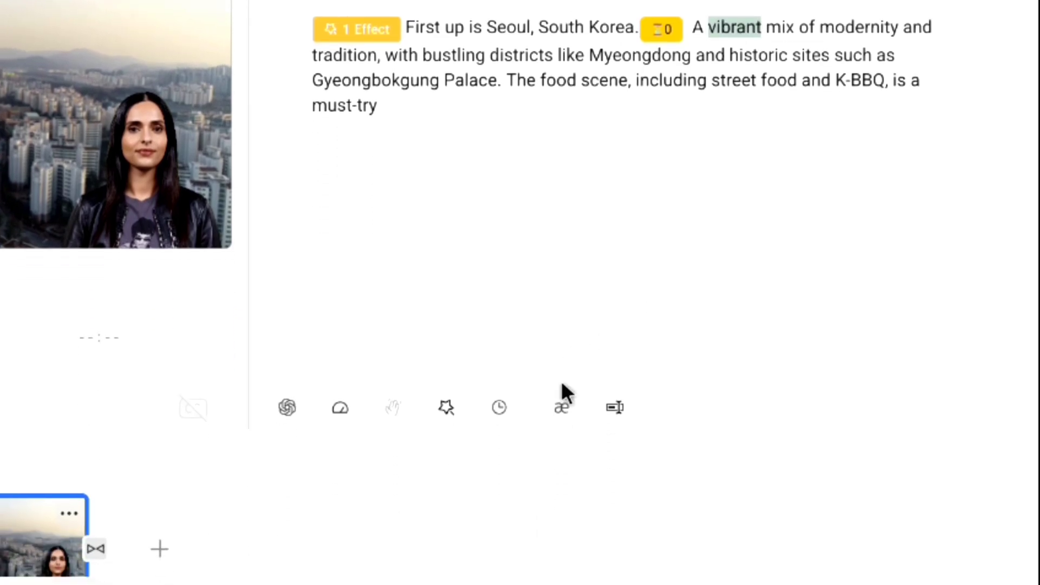
click(561, 407)
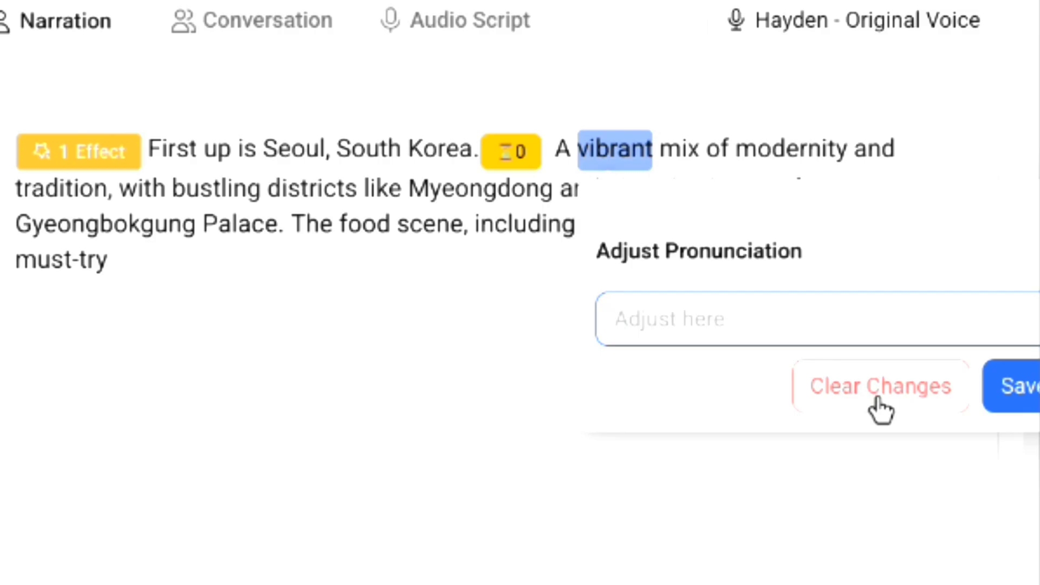
click(878, 401)
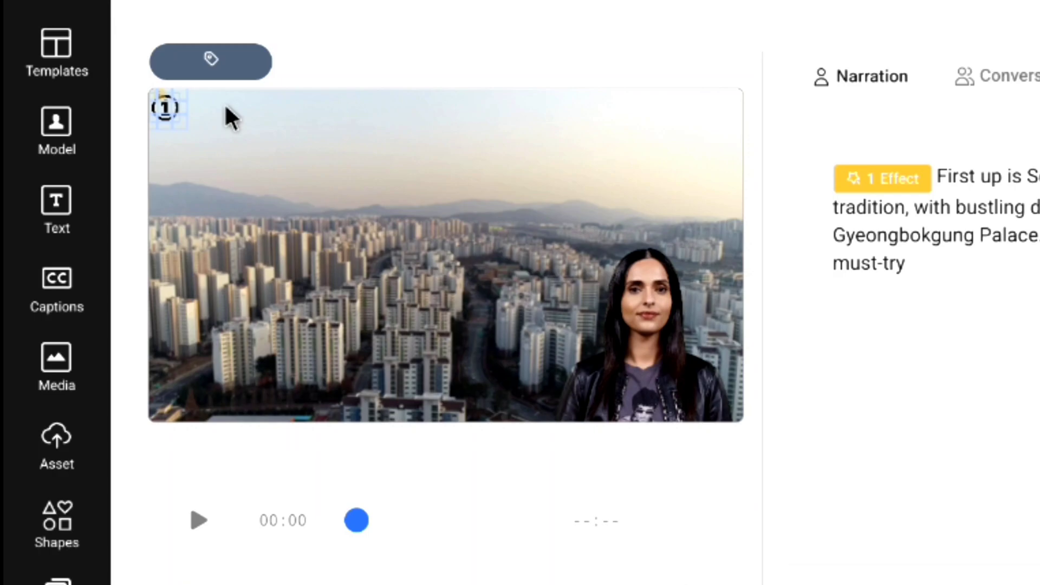
Step: Add a title text to the scene and change it to "Seoul, South Korea"
click(70, 204)
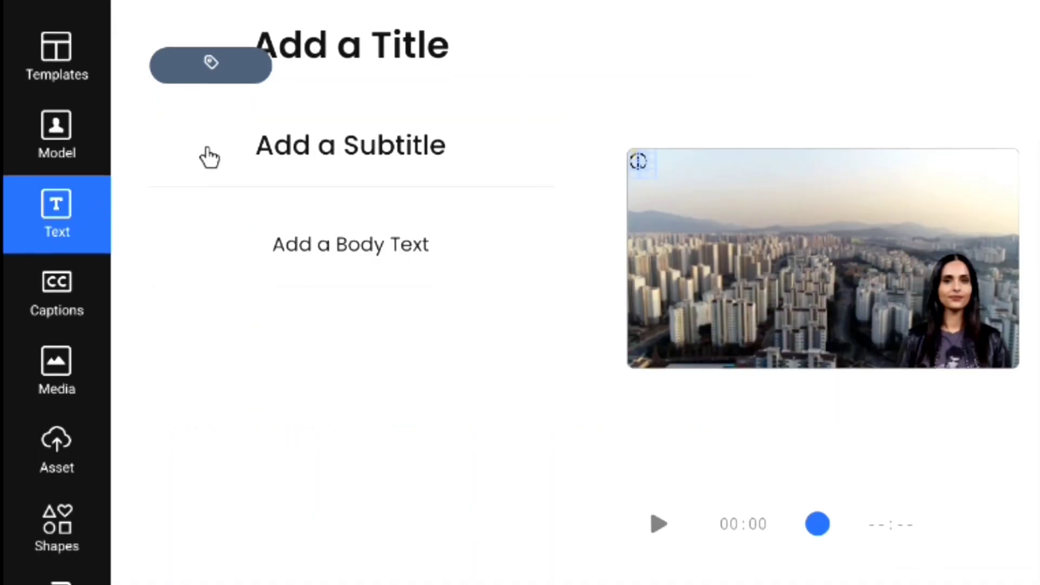
click(321, 103)
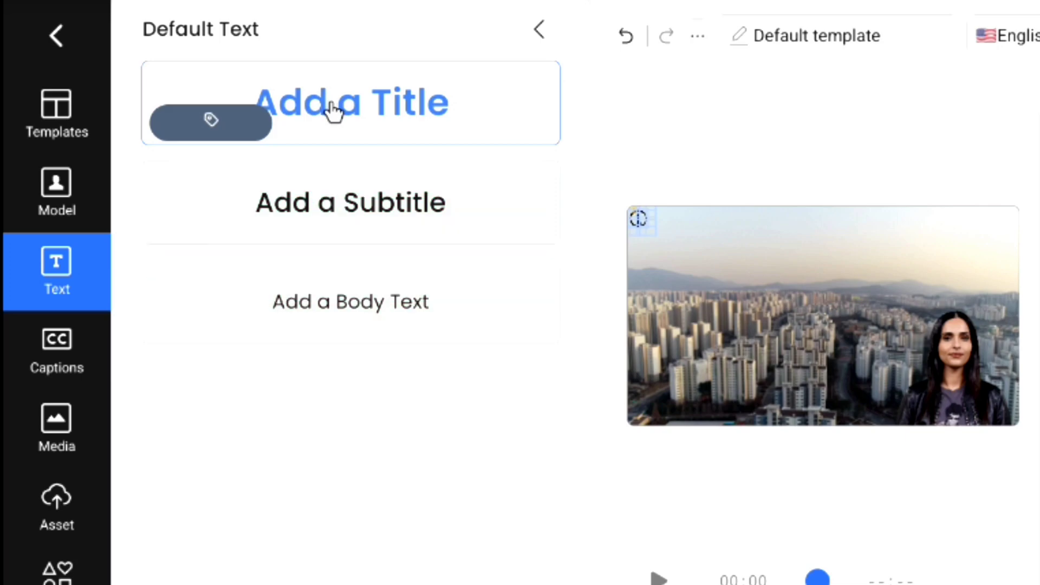
click(332, 105)
drag(788, 304, 727, 228)
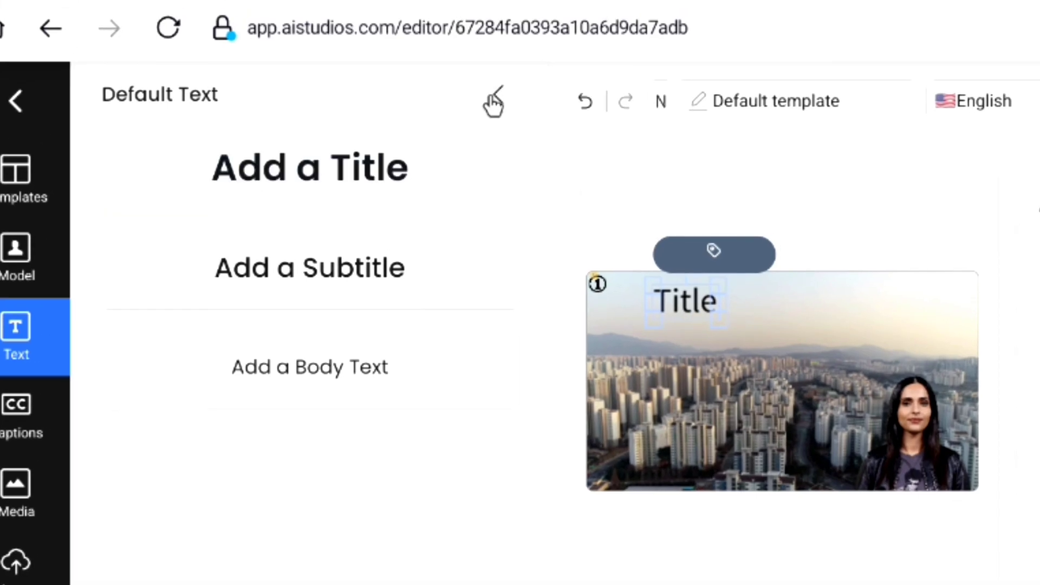
click(517, 63)
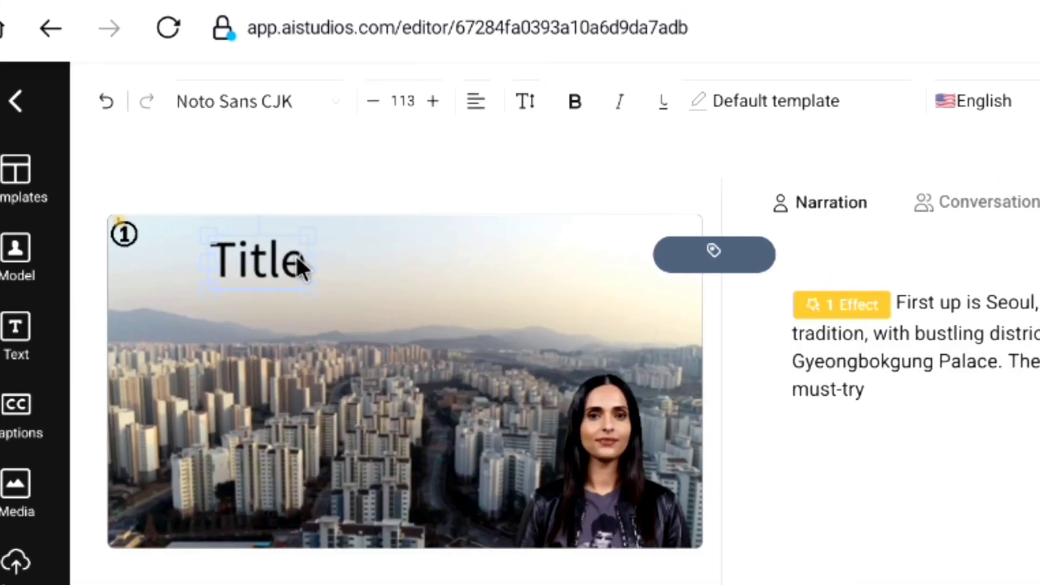
double_click(298, 264)
key(BackSpace)
key(BackSpace)
key(BackSpace)
key(BackSpace)
key(BackSpace)
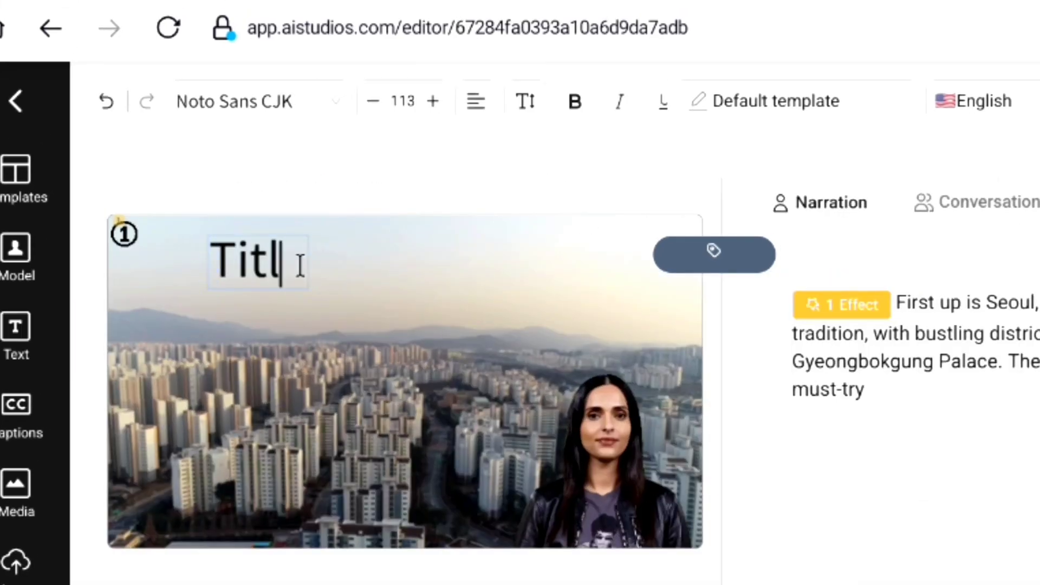
text(Seoul, South Korea)
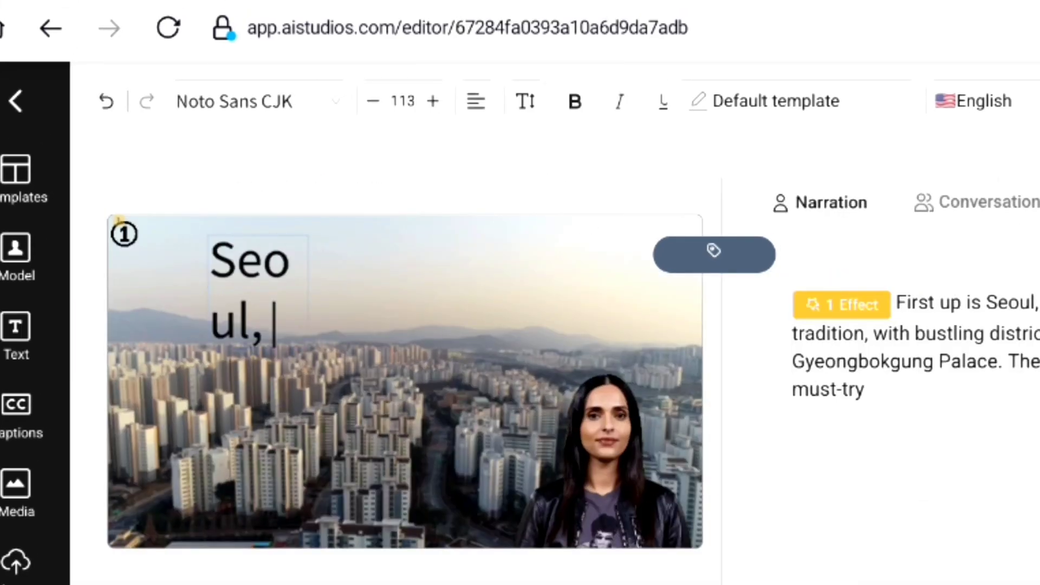
click(312, 305)
Step: Place the title top-left beside the 1 marker, bold and italic, on one line
click(272, 344)
drag(311, 359, 714, 303)
drag(518, 248, 431, 248)
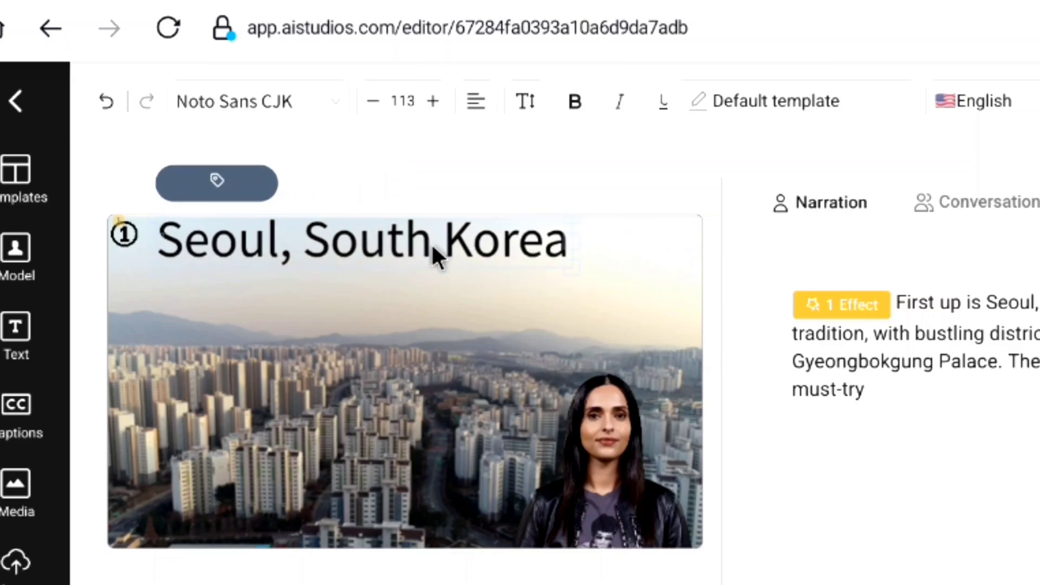
drag(563, 267, 325, 272)
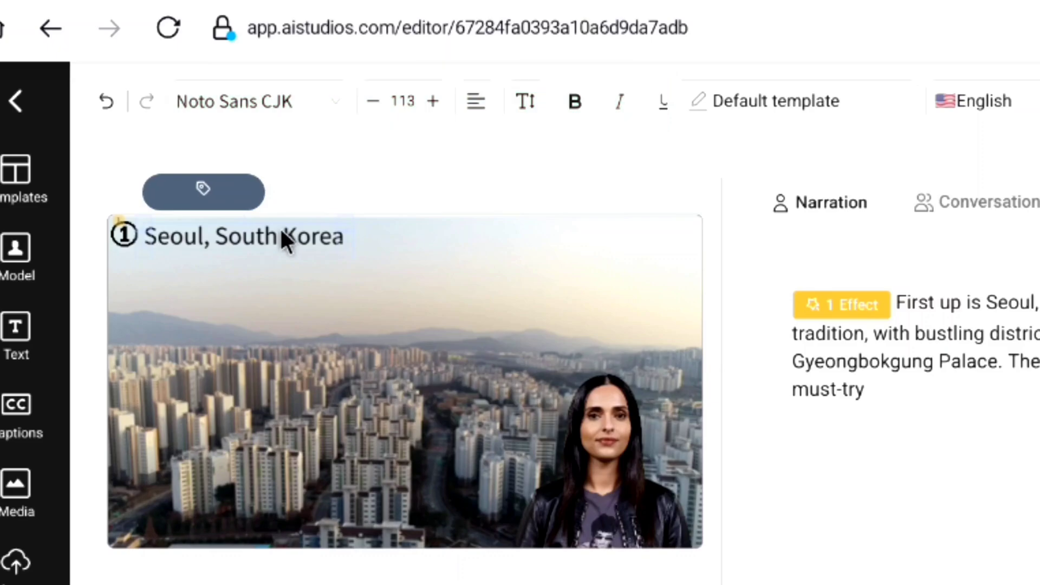
click(574, 104)
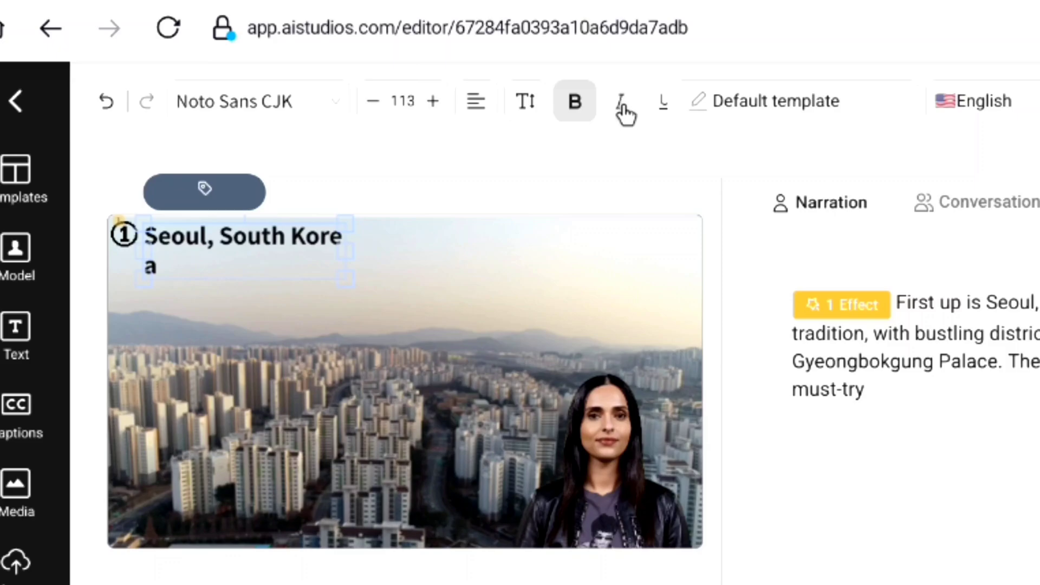
click(621, 104)
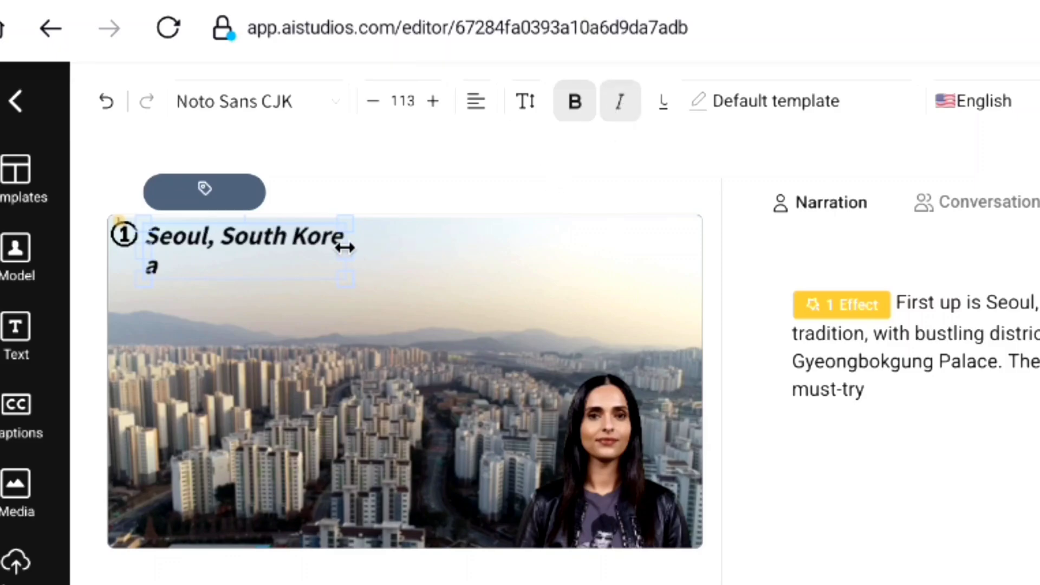
drag(342, 243, 401, 244)
click(498, 242)
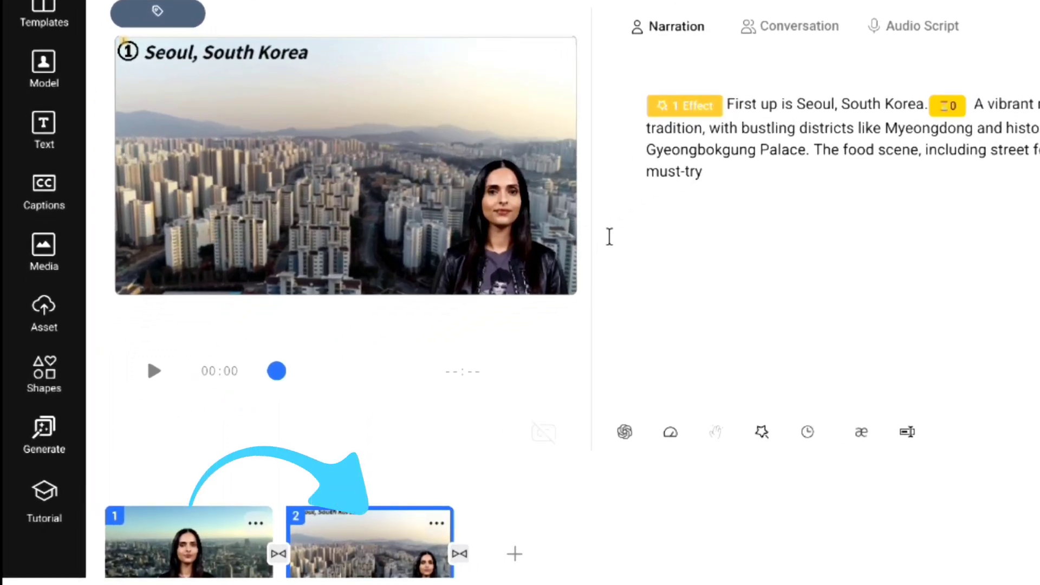
Step: Set the scene 1–2 transition to Expansion and add a third scene duplicating scene 2
scroll(609, 237, down, 1)
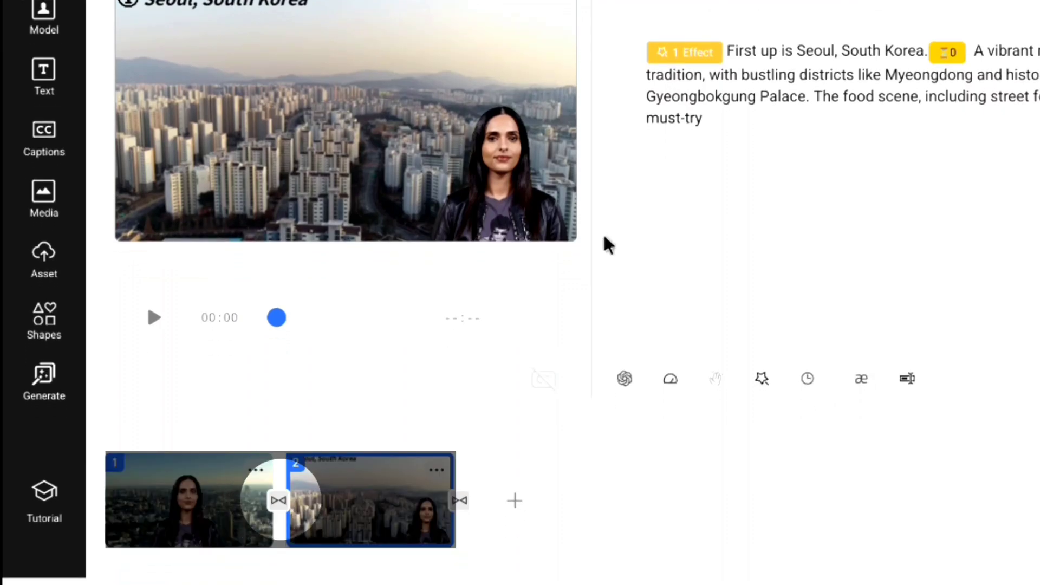
click(278, 500)
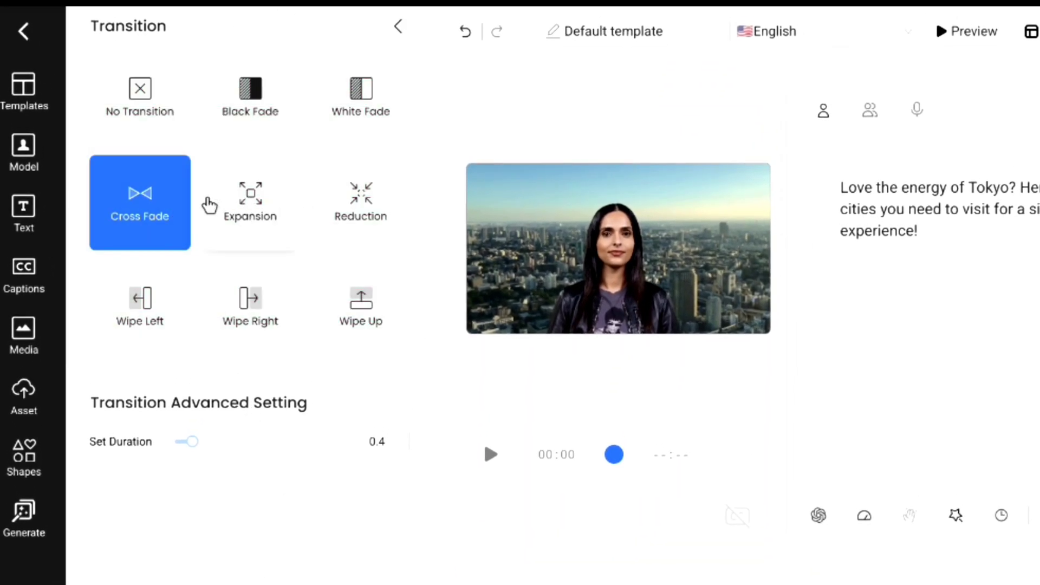
click(226, 199)
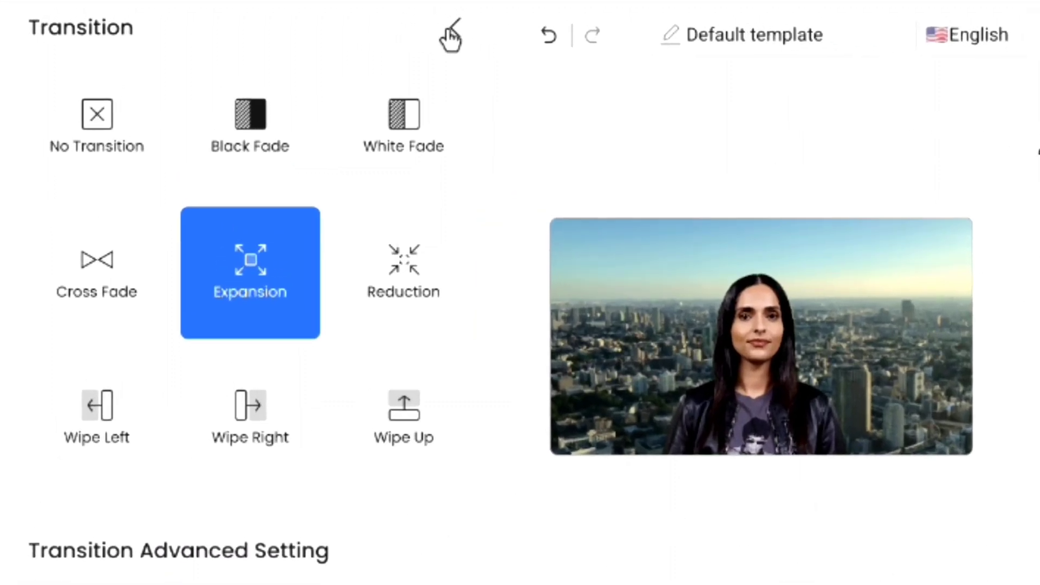
click(398, 27)
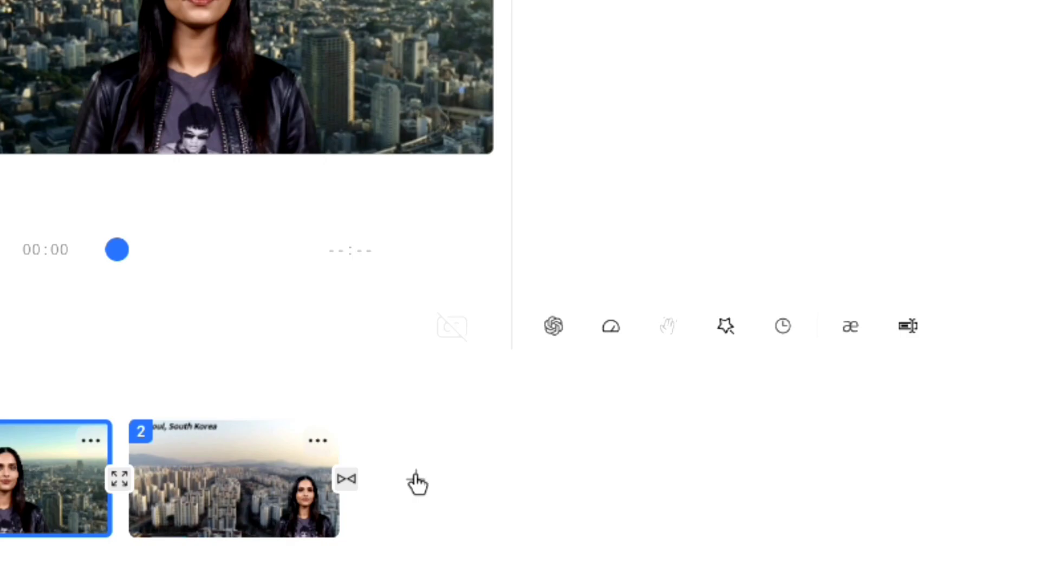
click(417, 480)
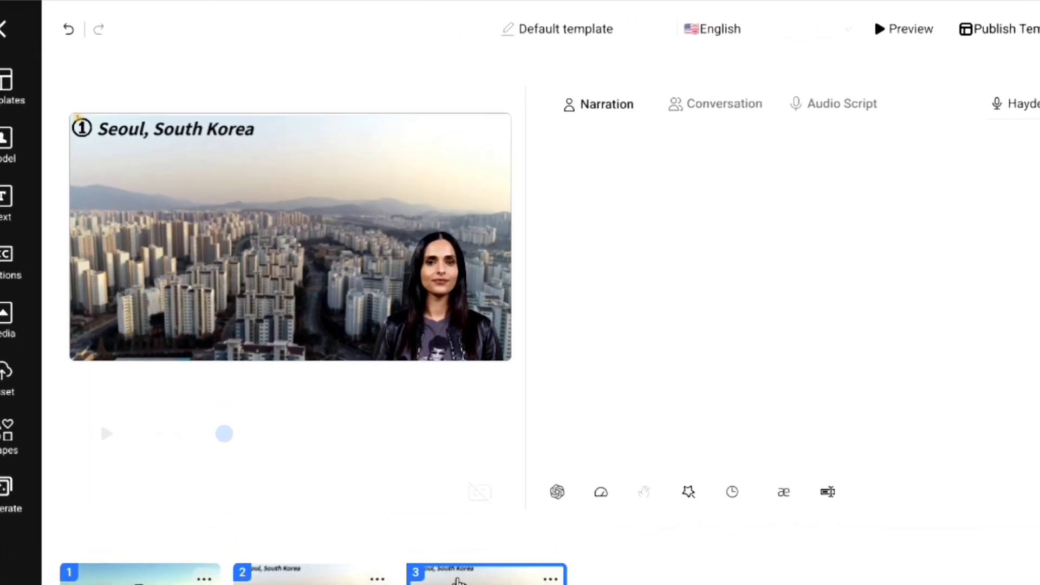
Step: Delete scene 3's Seoul background video and paste the Shanghai paragraph into its narration
click(342, 247)
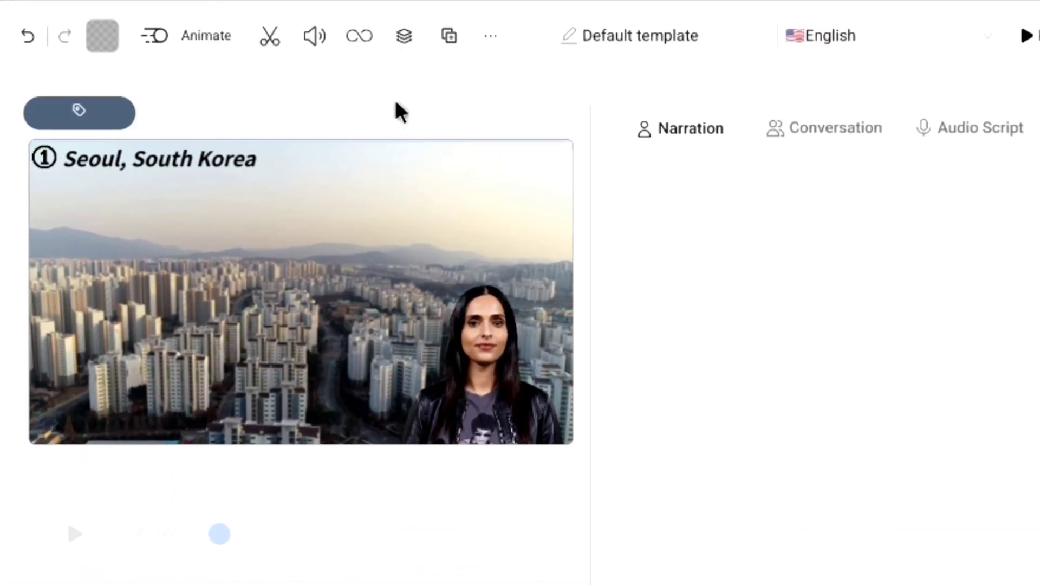
click(492, 41)
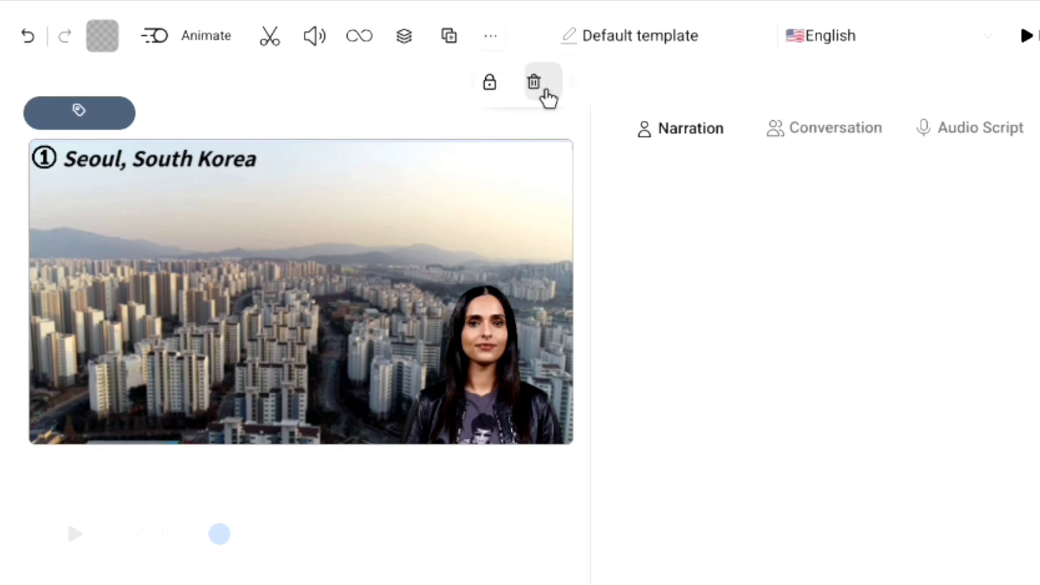
click(545, 91)
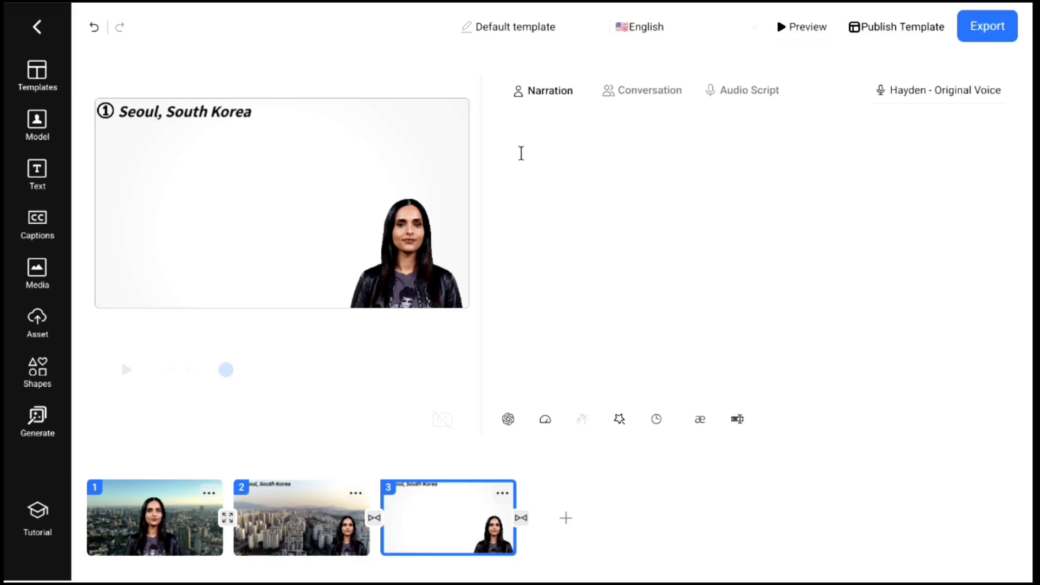
text(Next head over to Shanghai, China. This a city that blends futuristic skyscrapers with rich history. Explore the Bund, enjoy the vibrant nightlife in Xintiandi, and indulge in authentic dim sum.)
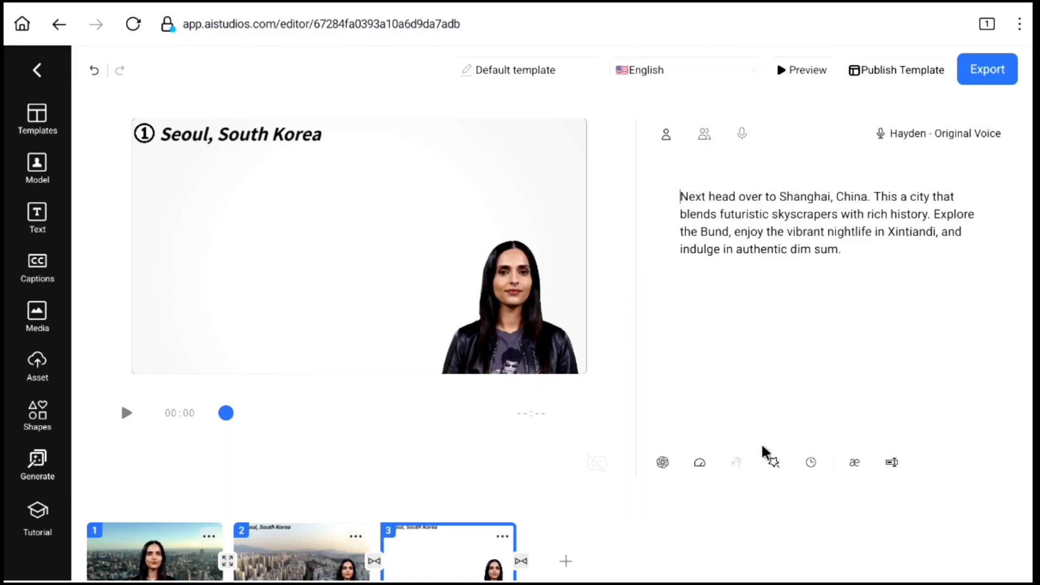
Step: Replace the ① marker with a ② marker placed beside the title at top-left
click(773, 463)
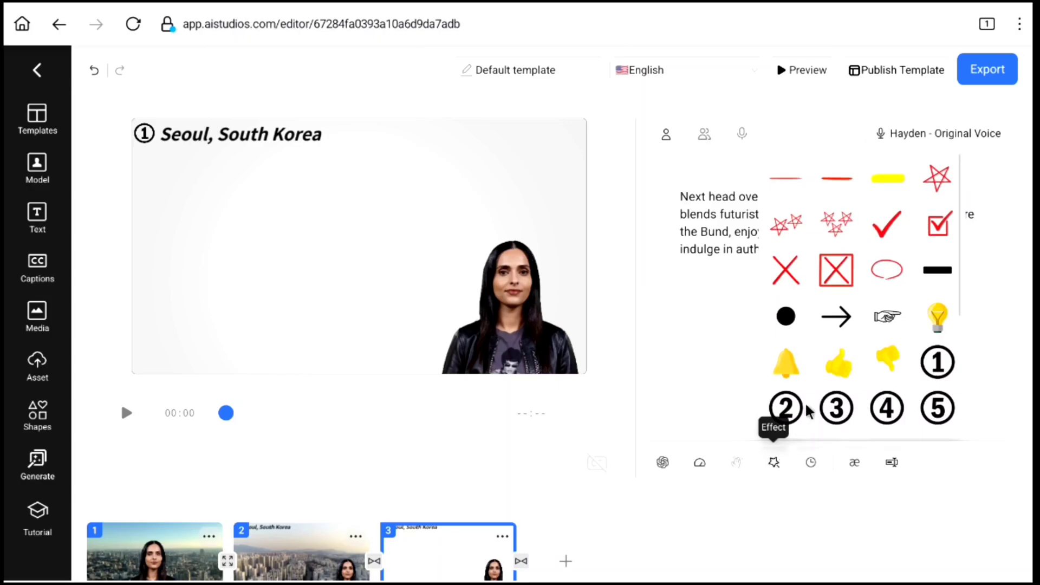
click(785, 407)
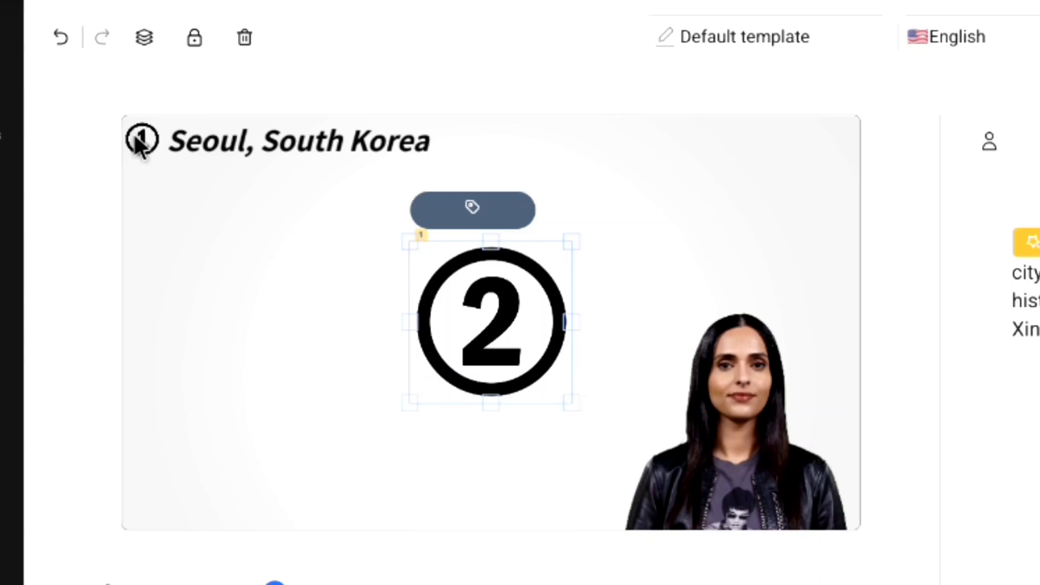
click(149, 146)
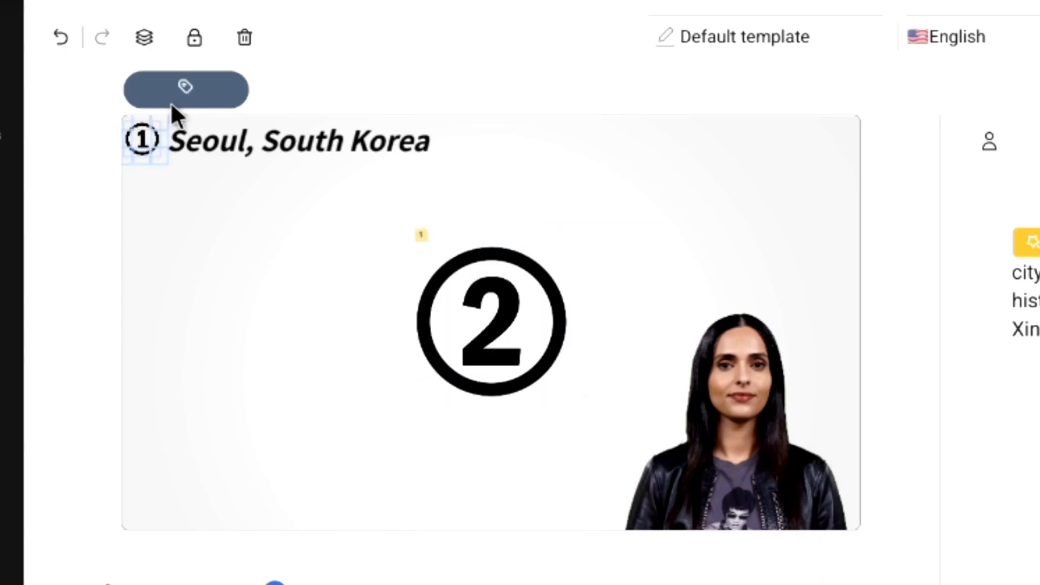
click(245, 38)
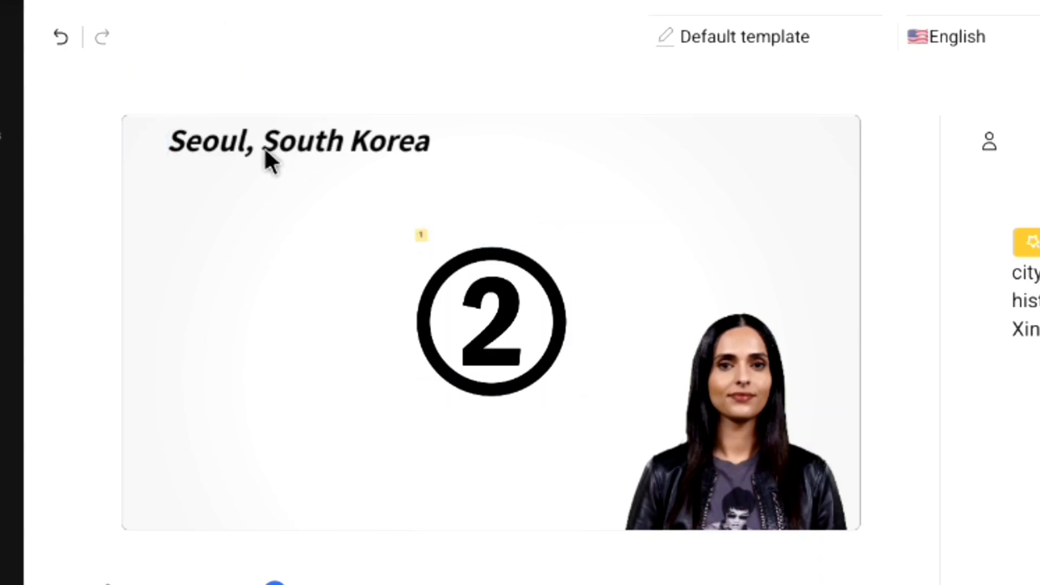
click(502, 320)
mouse_move(521, 358)
mouse_down()
mouse_move(229, 258)
mouse_move(158, 177)
mouse_up()
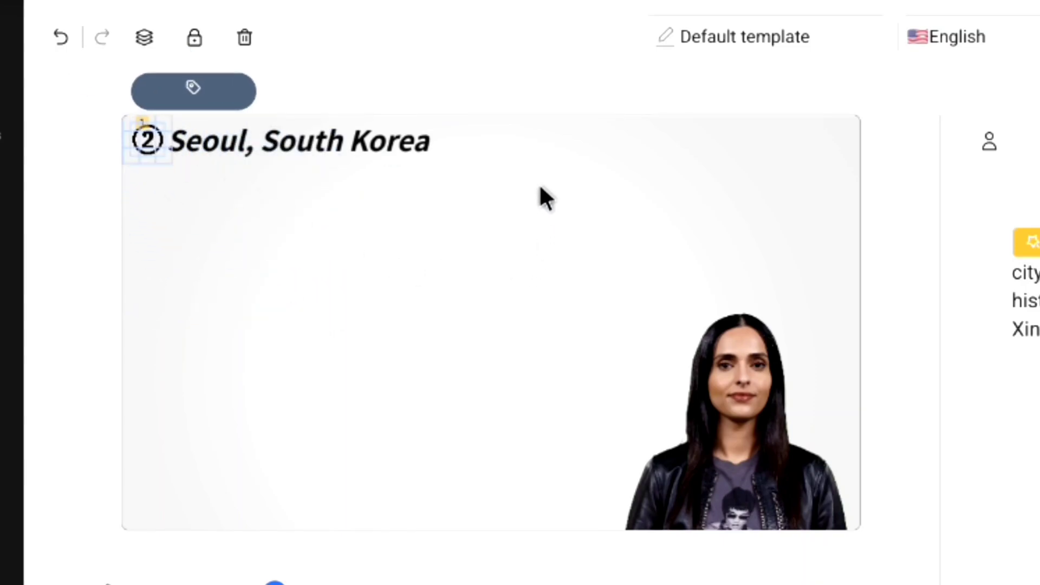
Step: Change the title text from "Seoul, South Korea" to "Shanghai, China"
click(344, 146)
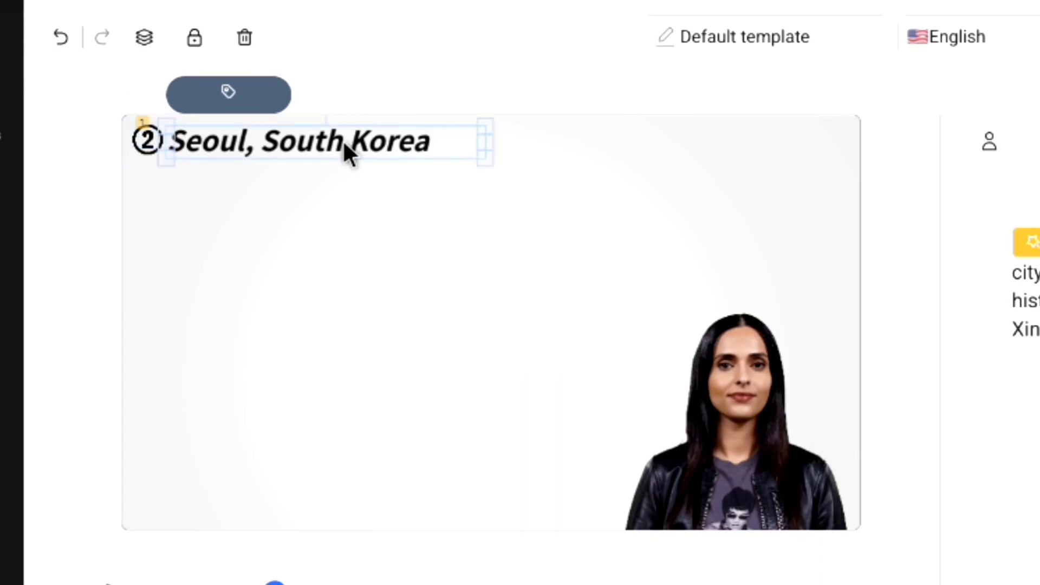
click(443, 144)
key(BackSpace)
key(BackSpace)
key(BackSpace)
key(BackSpace)
key(BackSpace)
key(BackSpace)
key(BackSpace)
key(BackSpace)
key(BackSpace)
key(BackSpace)
key(BackSpace)
key(BackSpace)
key(BackSpace)
key(BackSpace)
key(BackSpace)
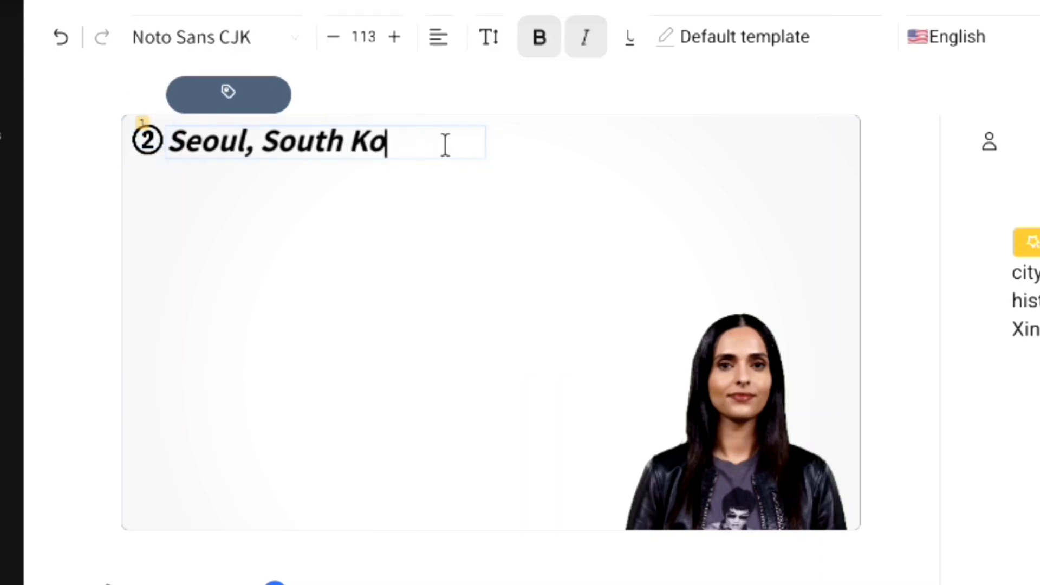
key(BackSpace)
key(BackSpace)
text(hanghai, China)
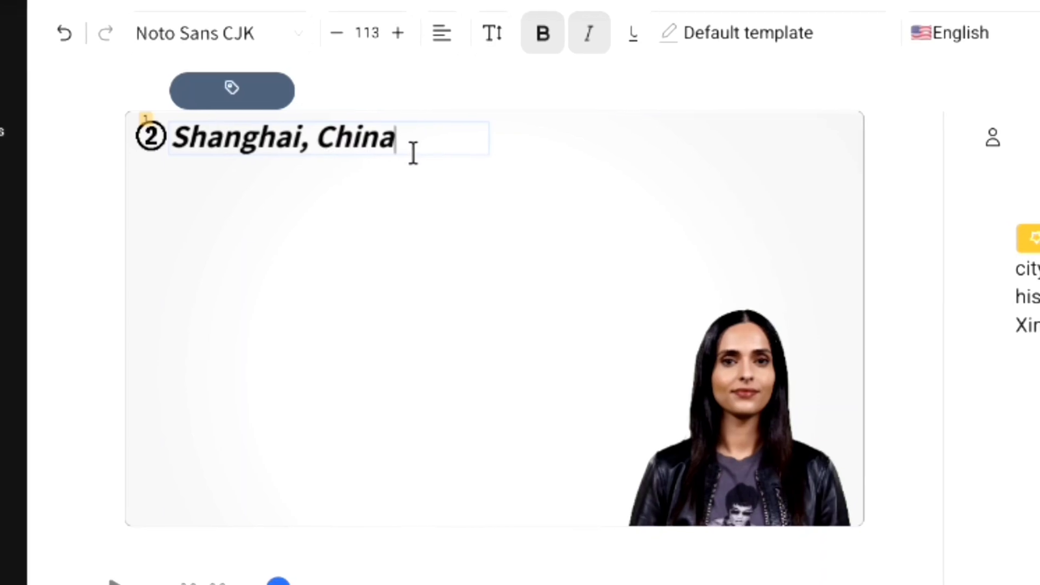
click(72, 348)
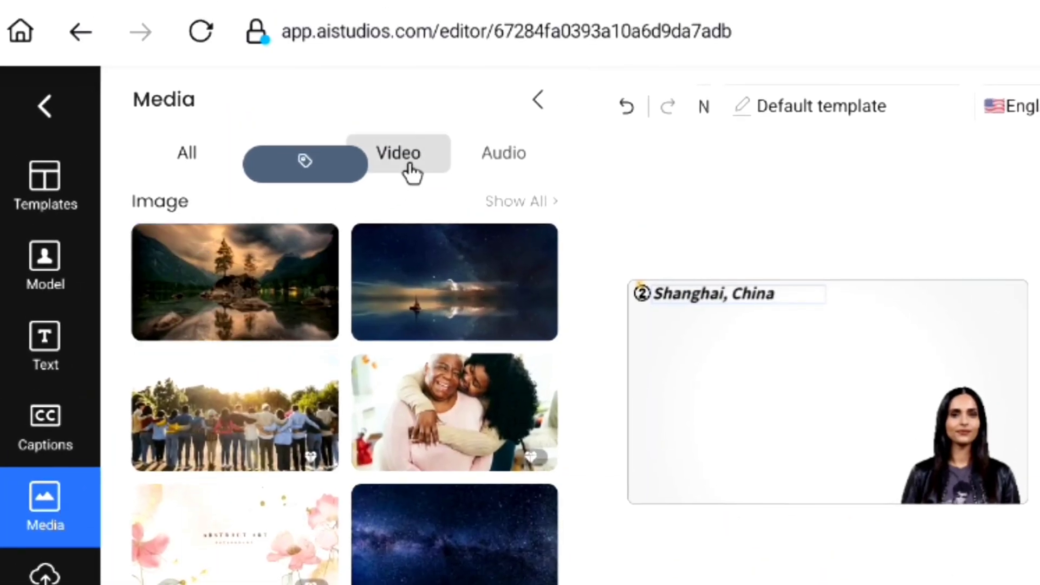
Step: Search stock videos for "Shanghai" and stretch the night skyline clip over scene 3
click(396, 157)
click(244, 265)
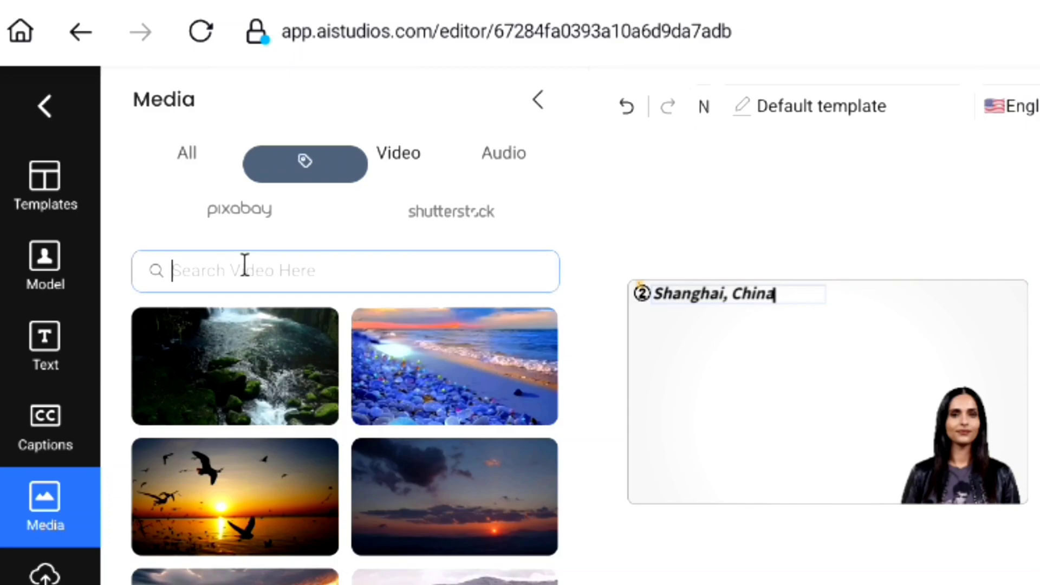
text(Shanghai)
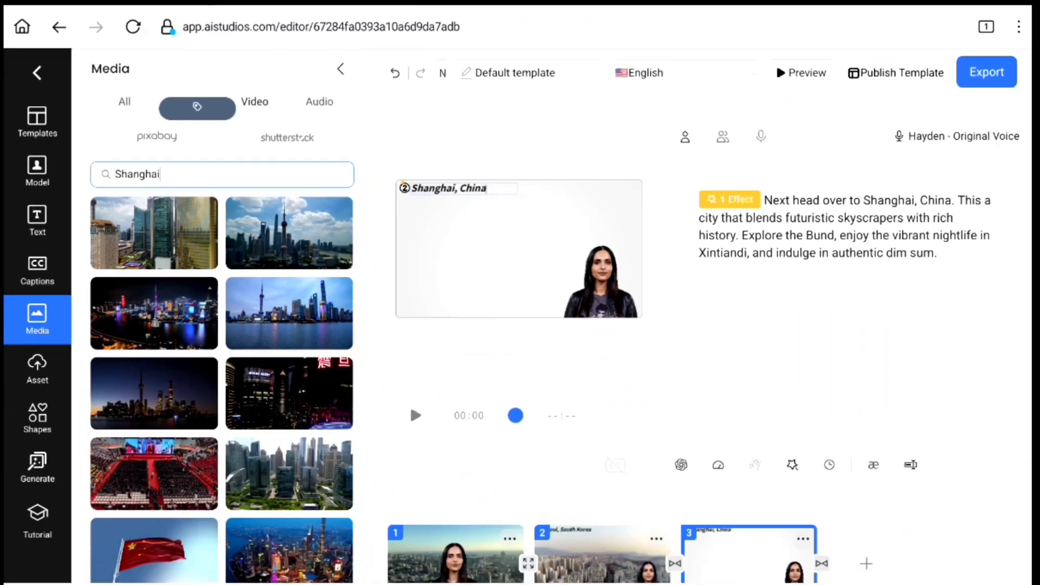
scroll(288, 323, down, 5)
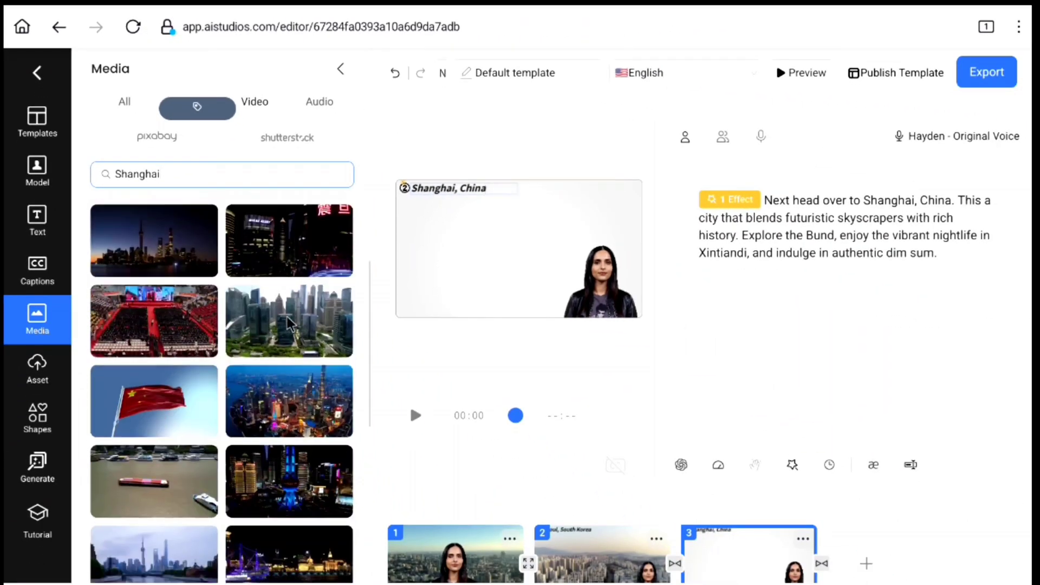
click(289, 329)
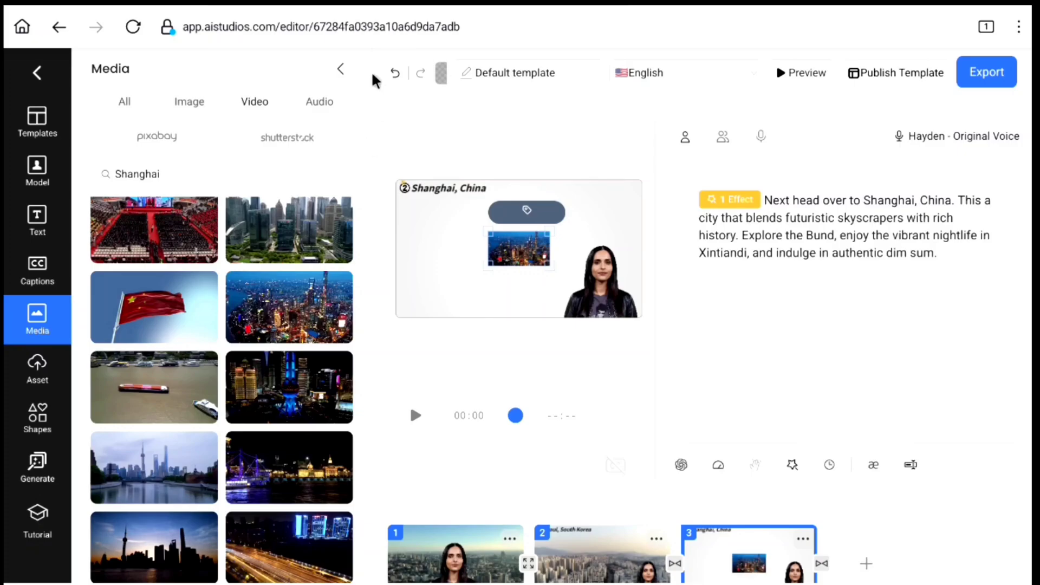
click(340, 71)
drag(334, 282, 378, 298)
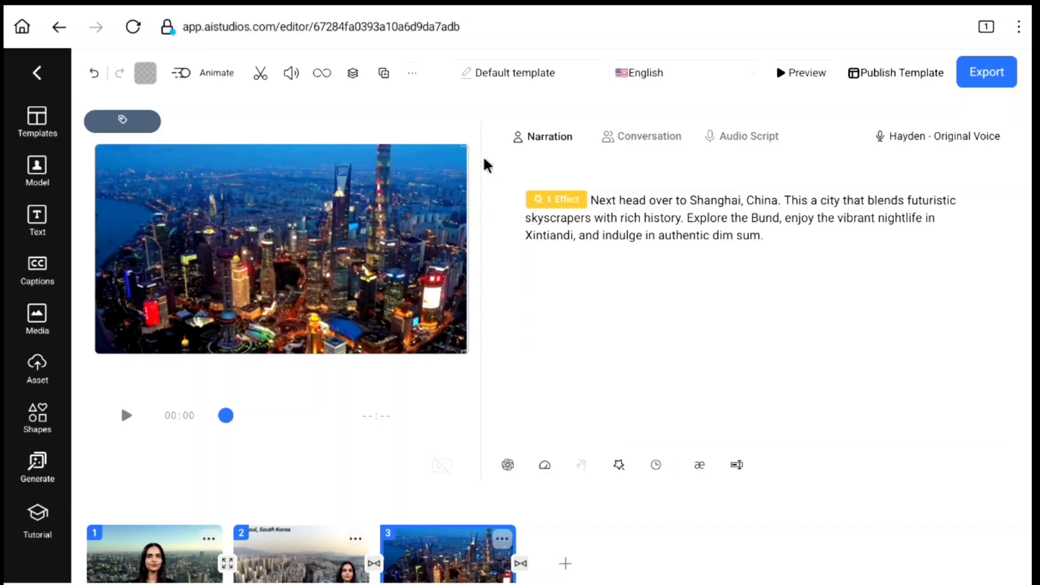
Step: Send the Shanghai video backward three layers, behind the title and Hayden
click(355, 78)
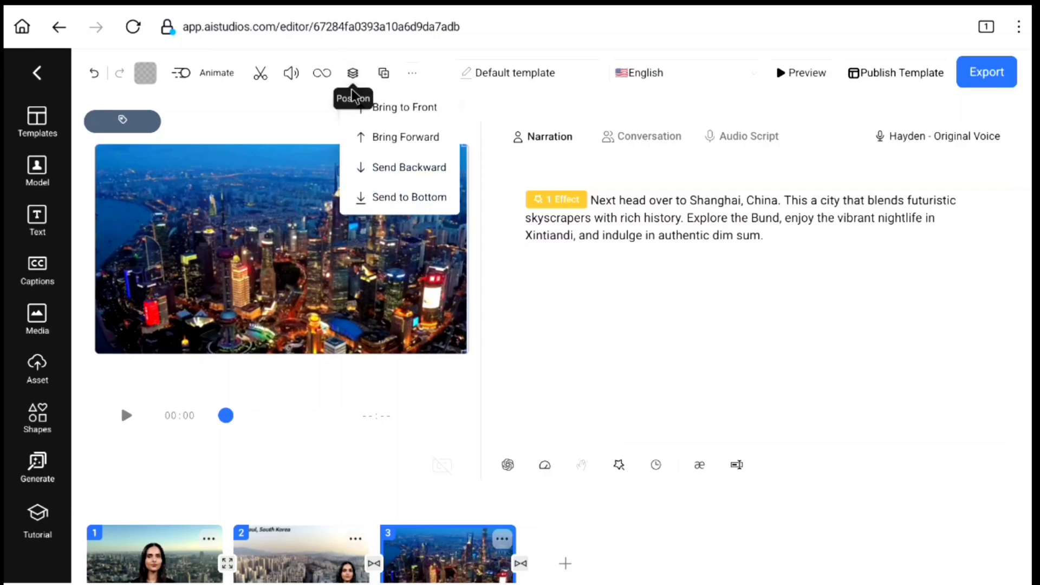
click(397, 170)
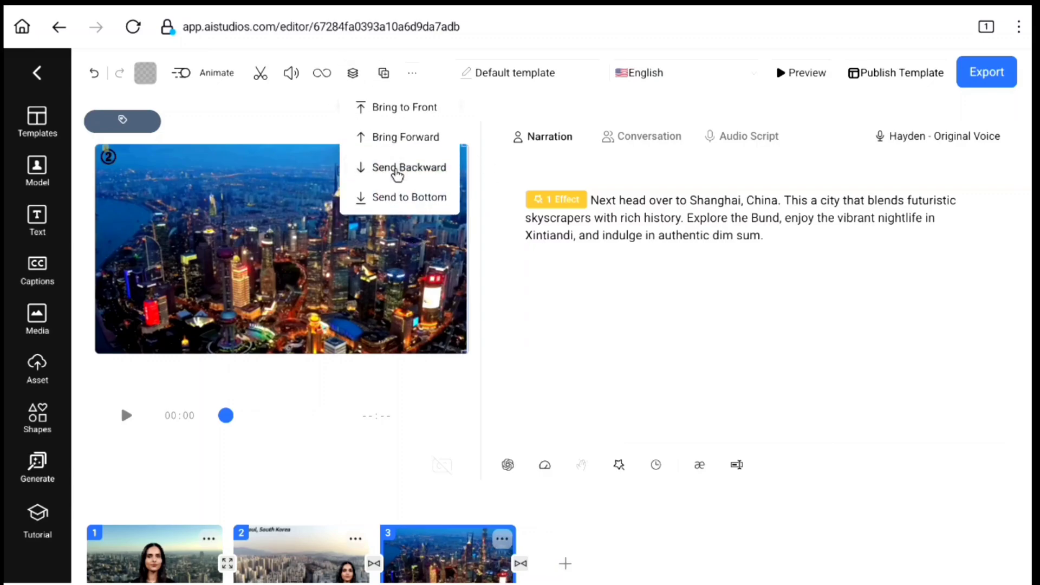
click(397, 171)
click(398, 172)
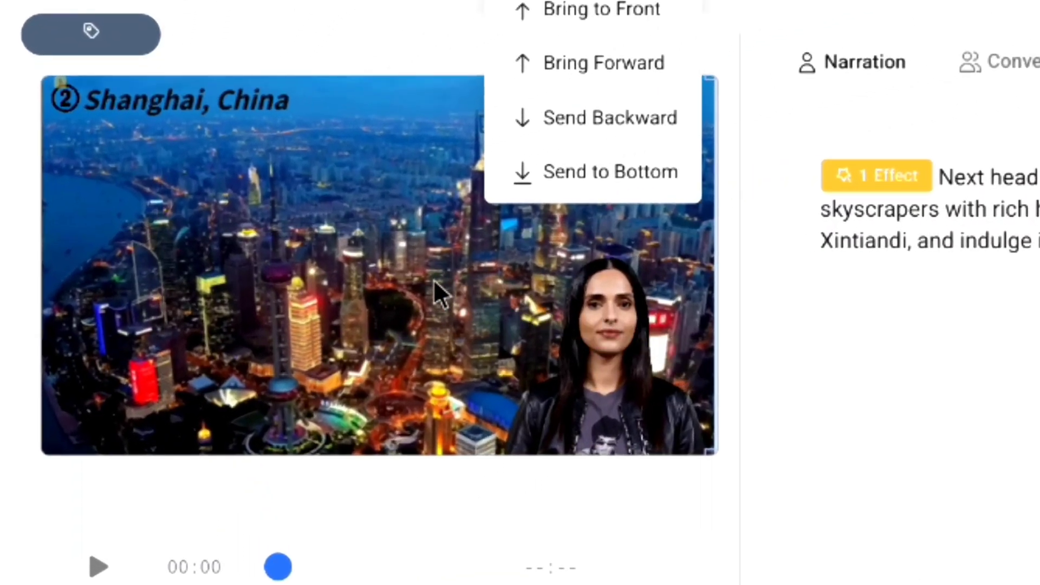
click(433, 278)
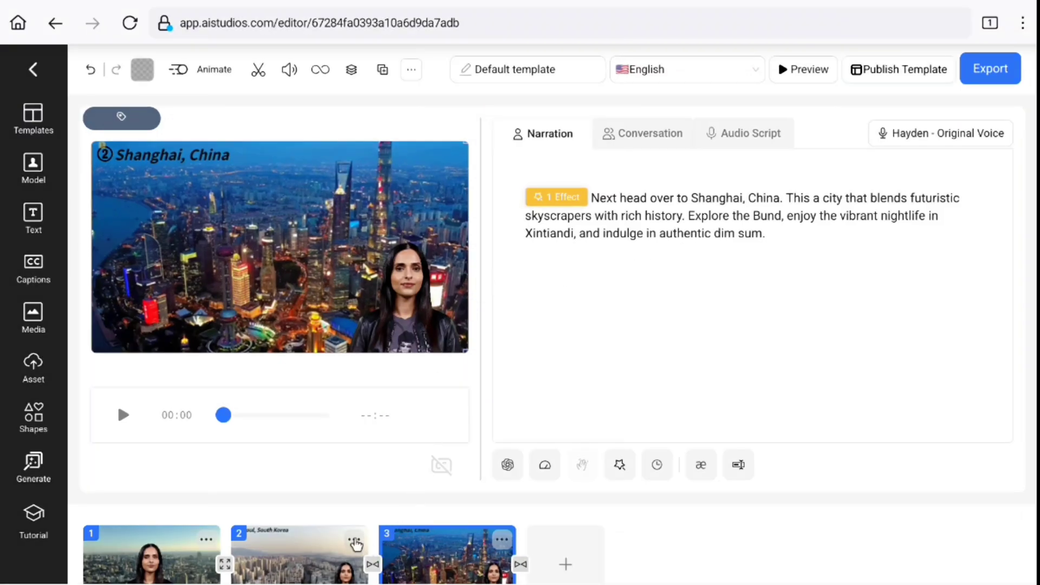
Step: Give the scene 2–3 transition the Push Left effect with a 0.4-second duration
click(371, 565)
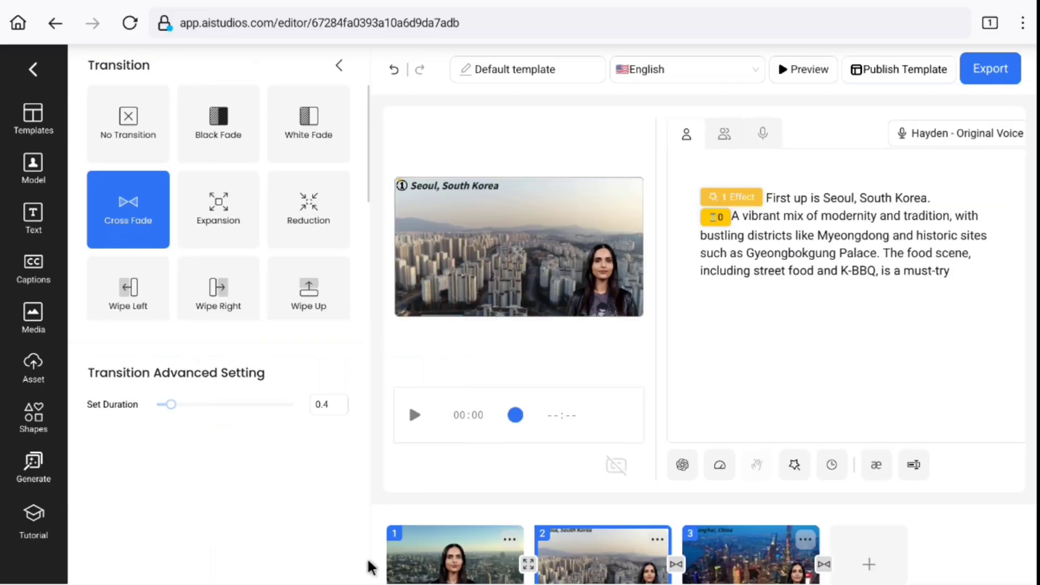
scroll(214, 211, down, 4)
click(223, 206)
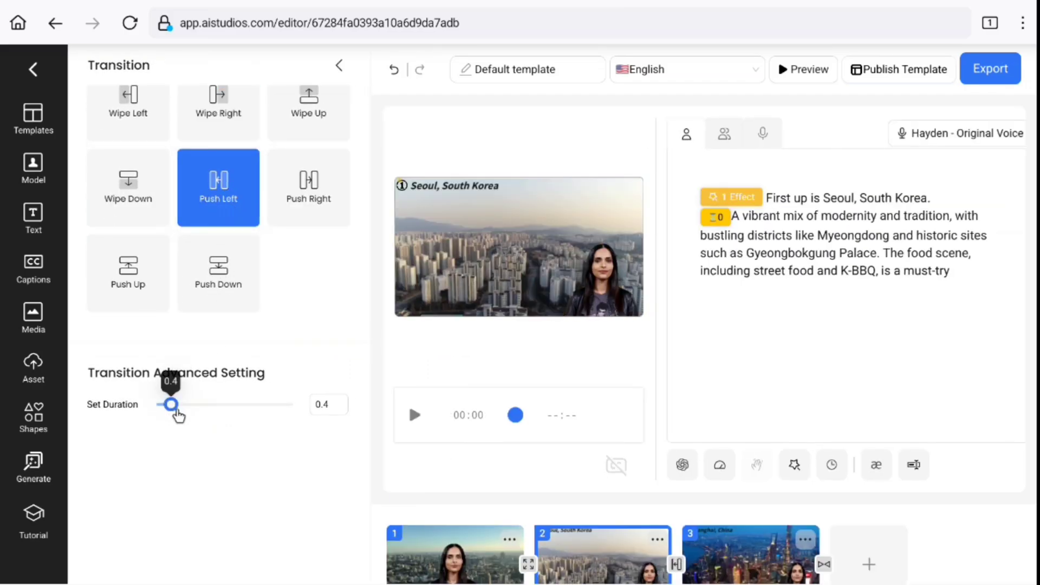
mouse_move(170, 408)
mouse_down()
mouse_move(181, 406)
mouse_move(169, 411)
mouse_up()
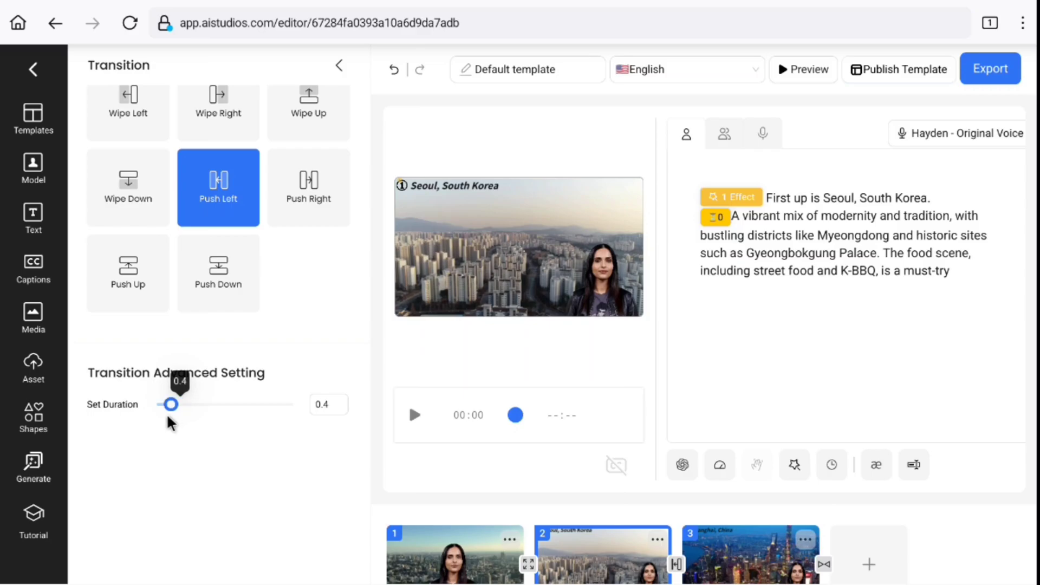
scroll(337, 294, up, 1)
click(338, 68)
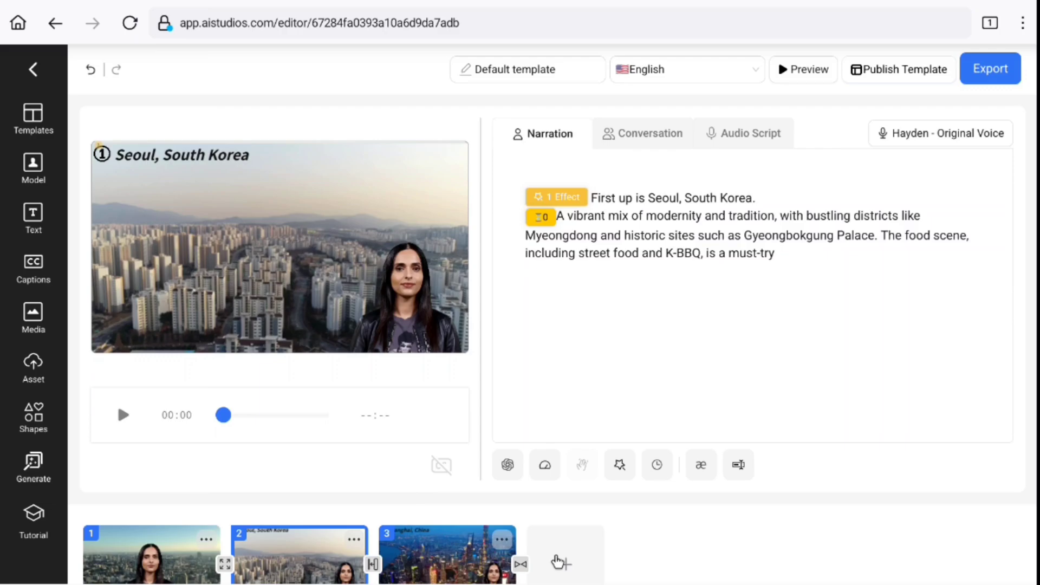
Step: Add a fourth scene, remove its Shanghai background and paste in the Taipei narration
click(558, 562)
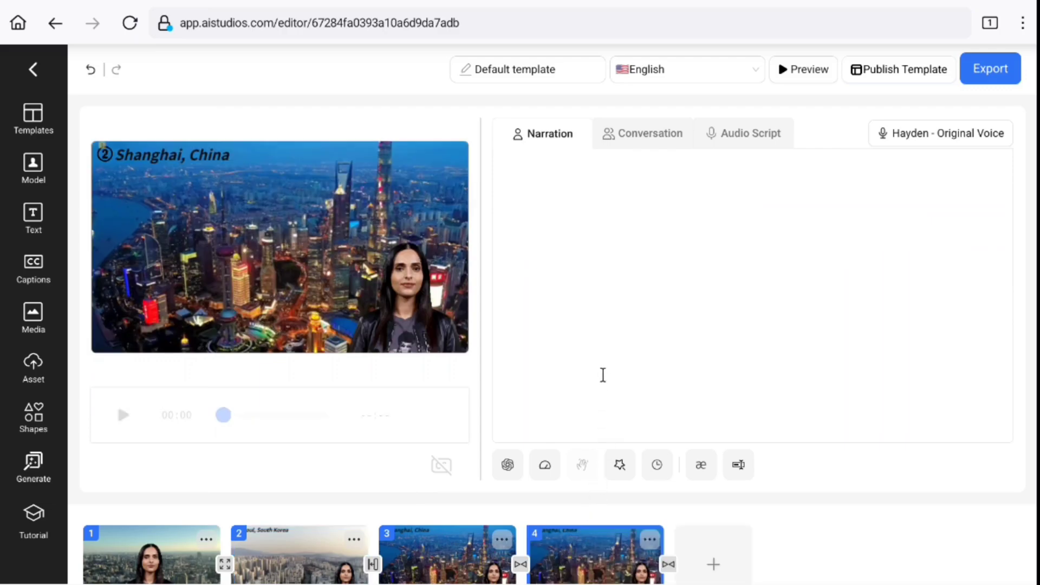
click(301, 219)
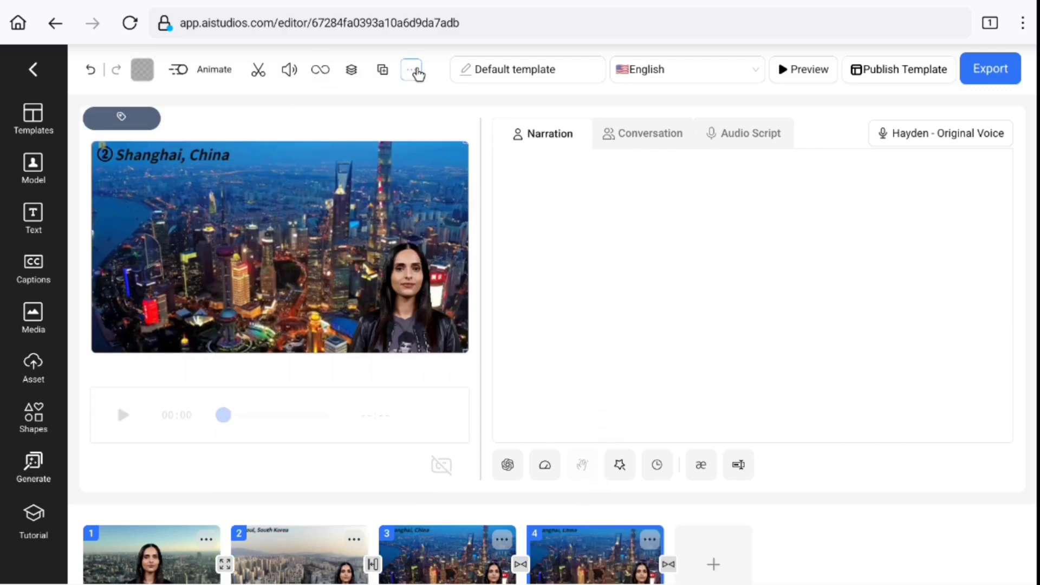
click(413, 71)
click(436, 97)
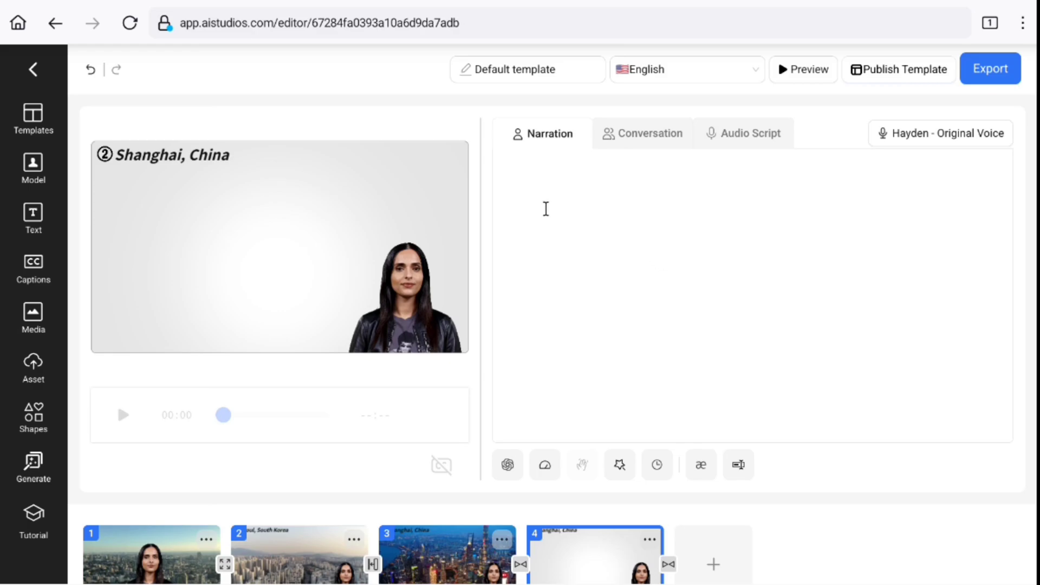
text(Finally, Taipei, Taiwan. Enjoy a laid-back atmosphere with night markets, stunning temples, and the iconic Taipei 101. Don’t miss the delicious street food and the scenic beauty of nearby mountains. These cities offer a unique blend of culture, cuisine, and urban excitement similar to Tokyo!)
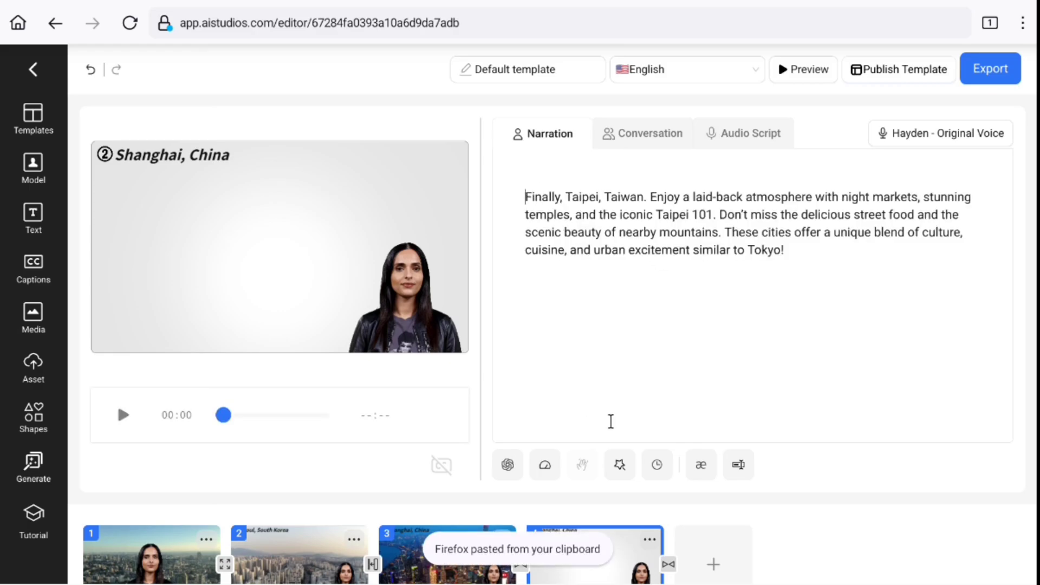
Step: Replace the old ② badge with a circled ③ badge at the title's top-left
click(620, 464)
click(601, 471)
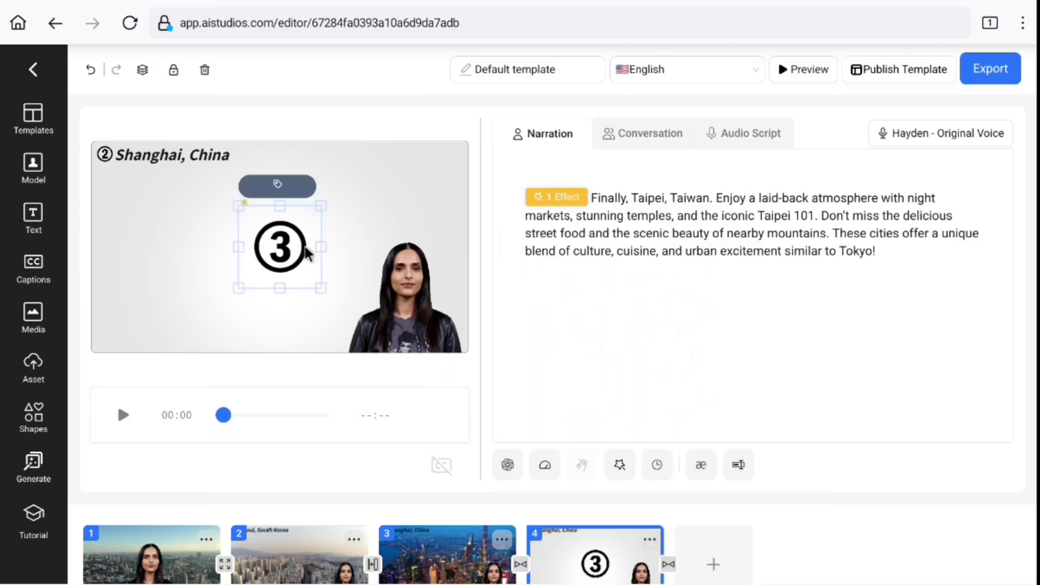
click(106, 155)
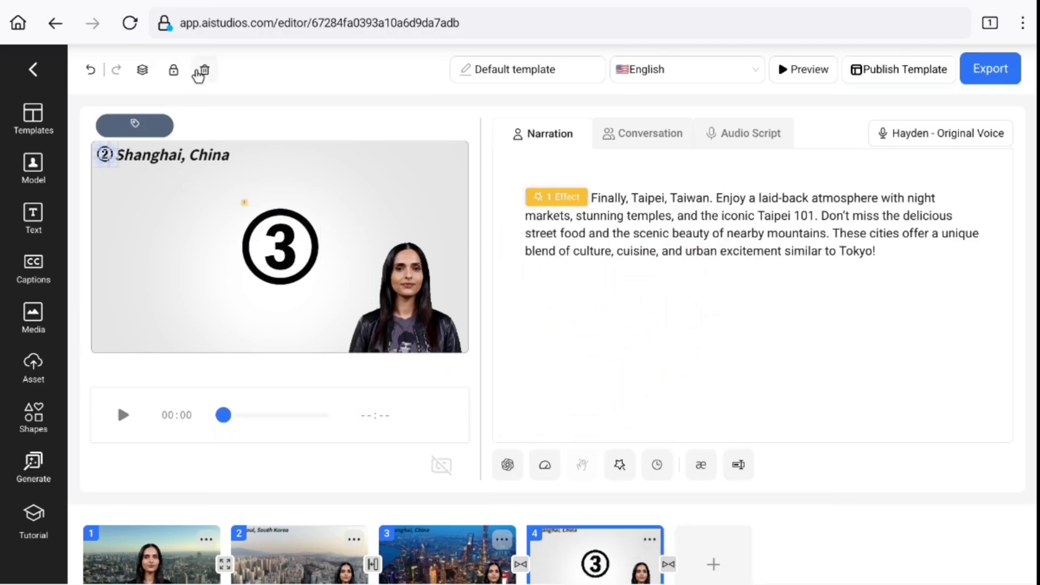
click(204, 69)
click(270, 260)
drag(269, 260, 106, 160)
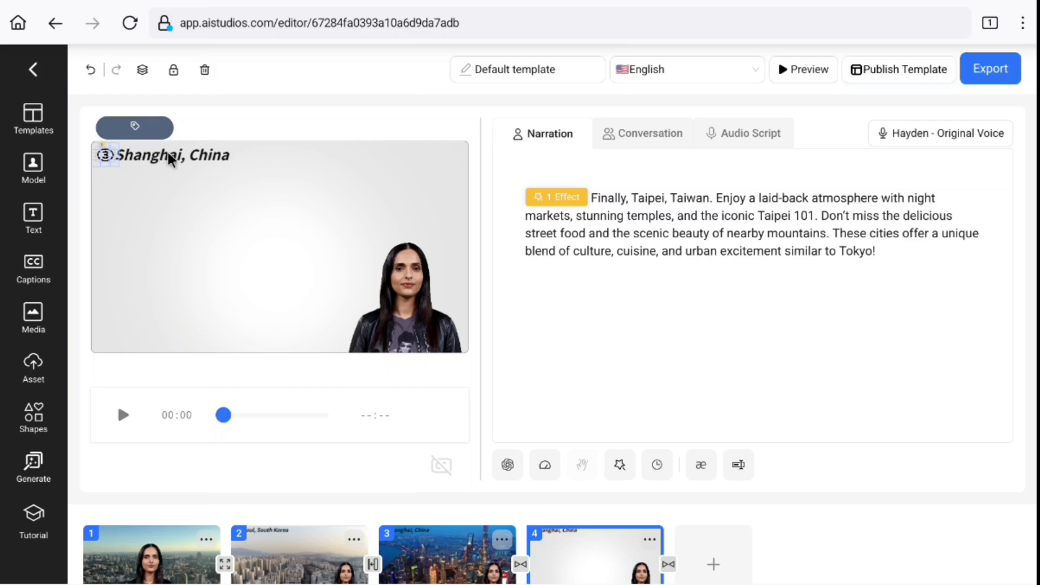
Step: Change the scene title to read 'Taipei, Taiwan'
double_click(237, 165)
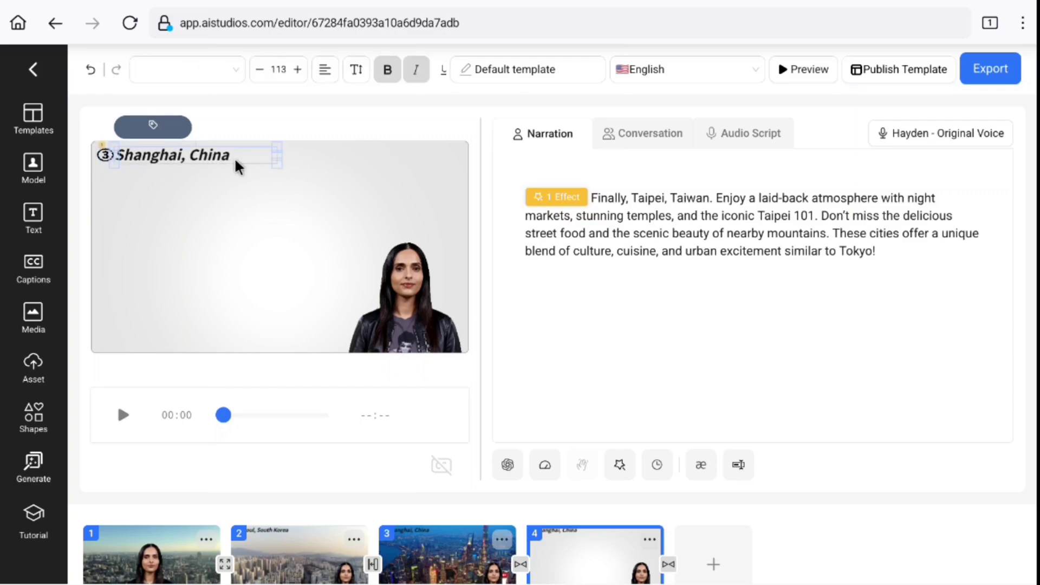
key(BackSpace)
key(BackSpace)
key(BackSpace)
key(BackSpace)
key(BackSpace)
key(BackSpace)
key(BackSpace)
key(BackSpace)
key(BackSpace)
key(BackSpace)
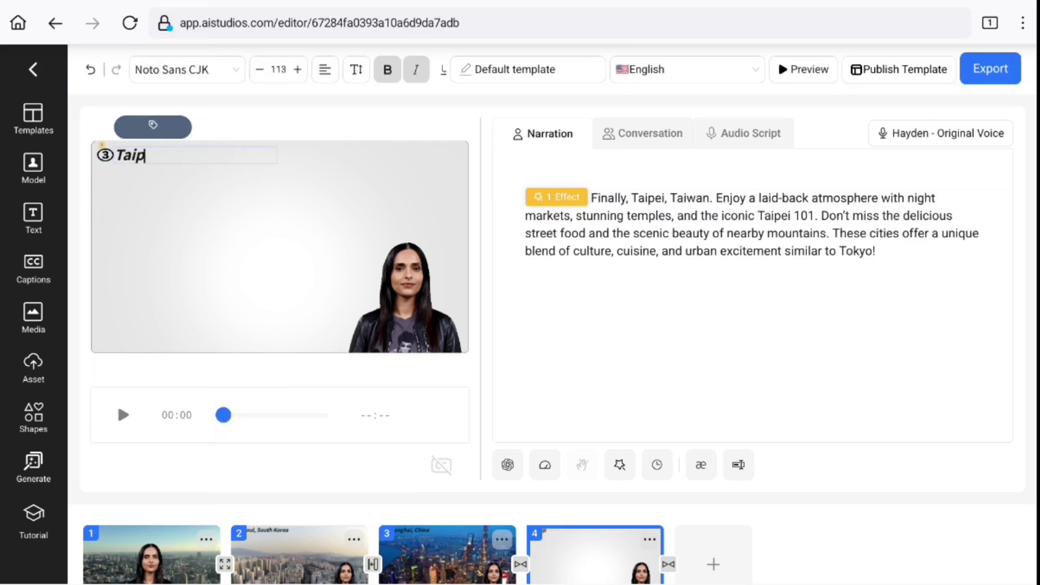
text(aiwan)
click(33, 318)
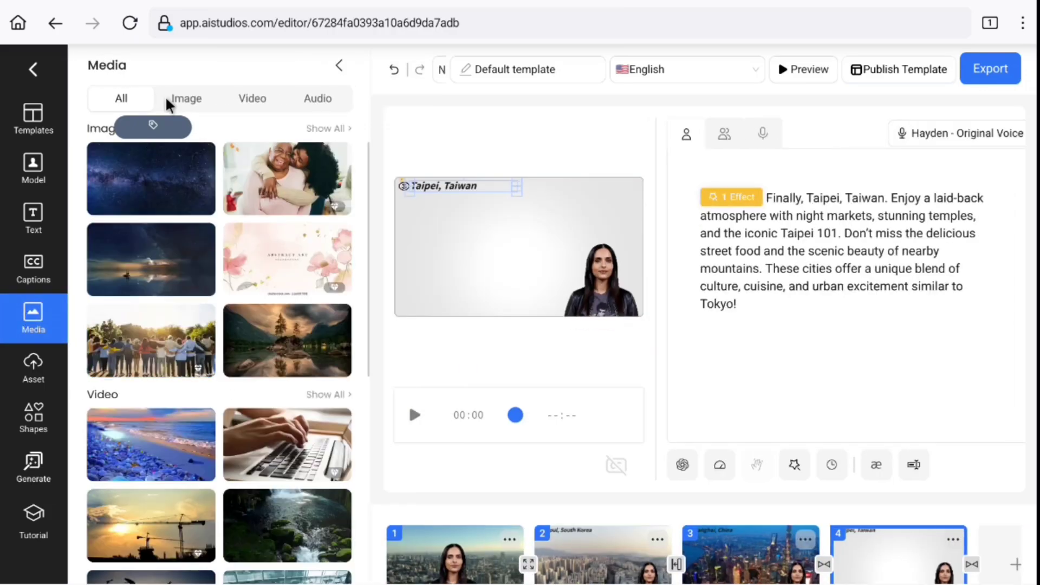
Step: Search stock videos for 'Taipei' and add the Taipei 101 skyline clip to scene 4
click(253, 98)
click(132, 171)
text(Taipei)
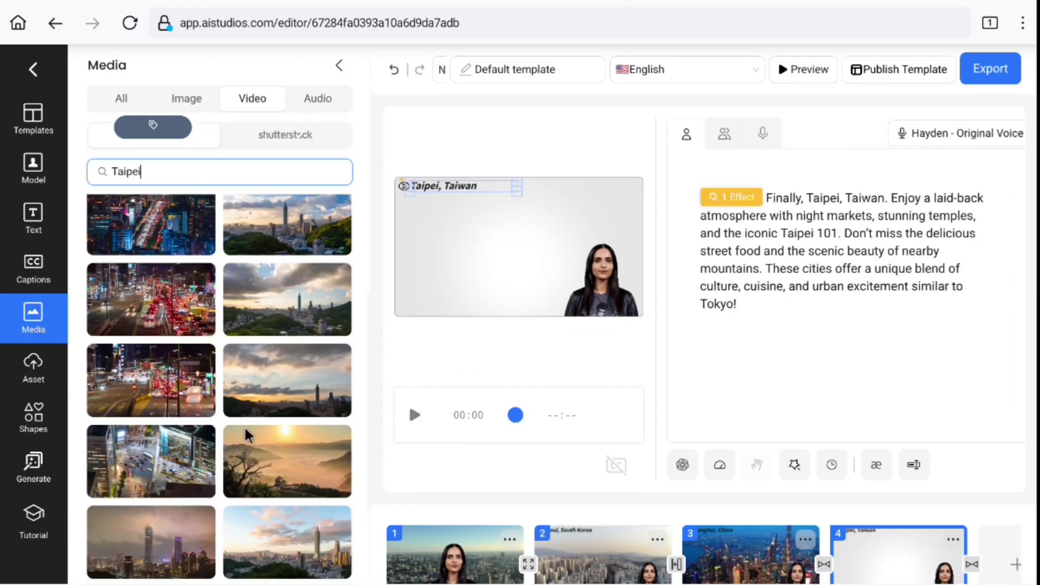
click(273, 382)
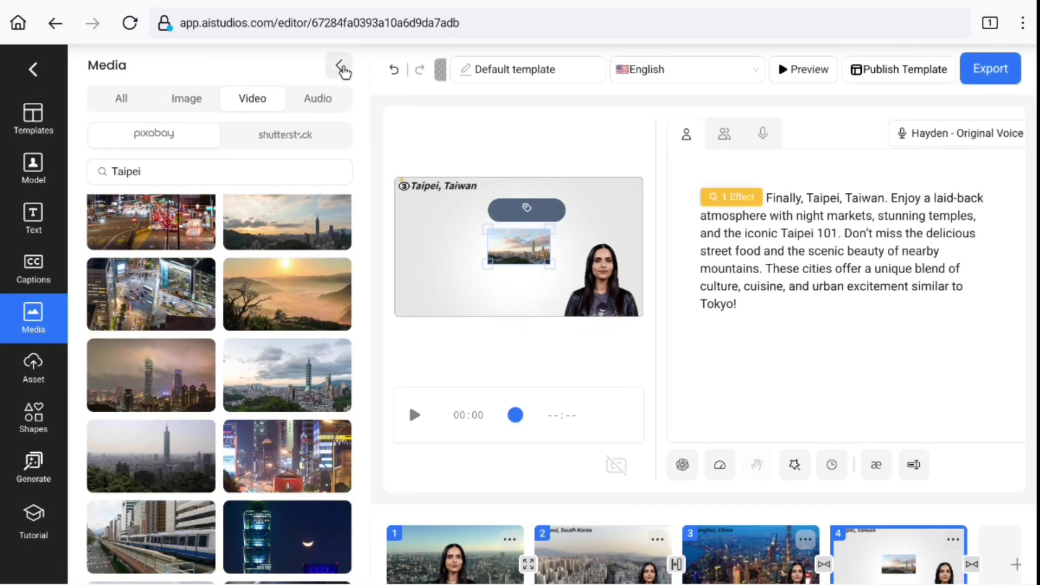
click(339, 66)
Step: Stretch the Taipei clip to fill the canvas and send it behind the badge, title and avatar
drag(254, 225, 110, 150)
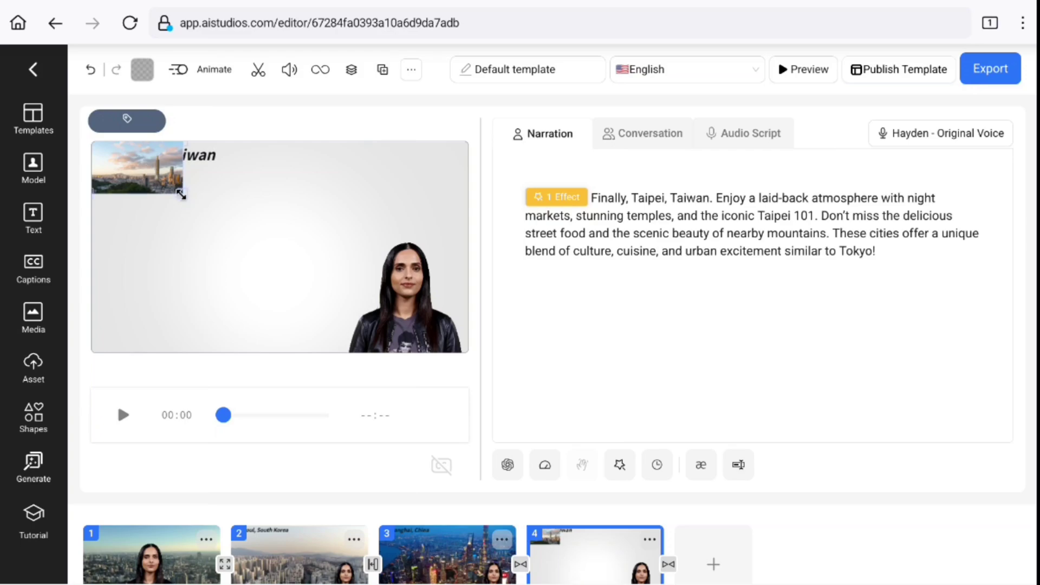
drag(182, 192, 465, 351)
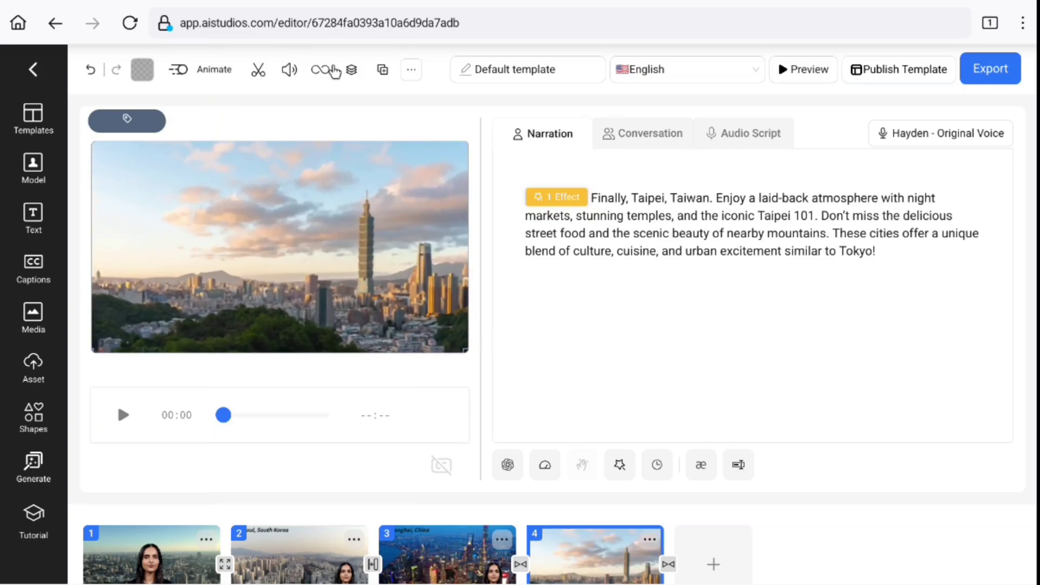
click(352, 75)
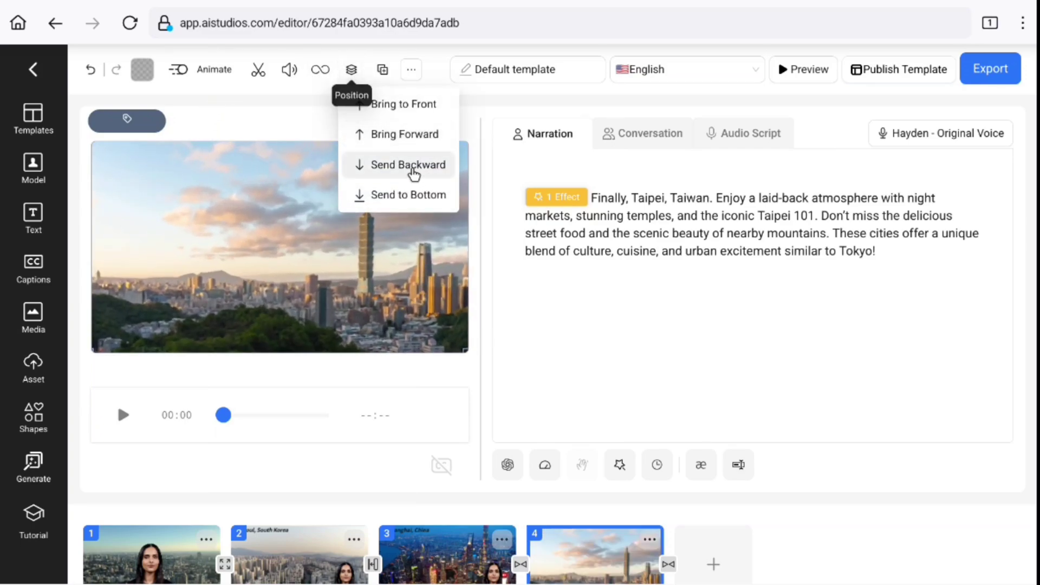
click(413, 173)
click(410, 173)
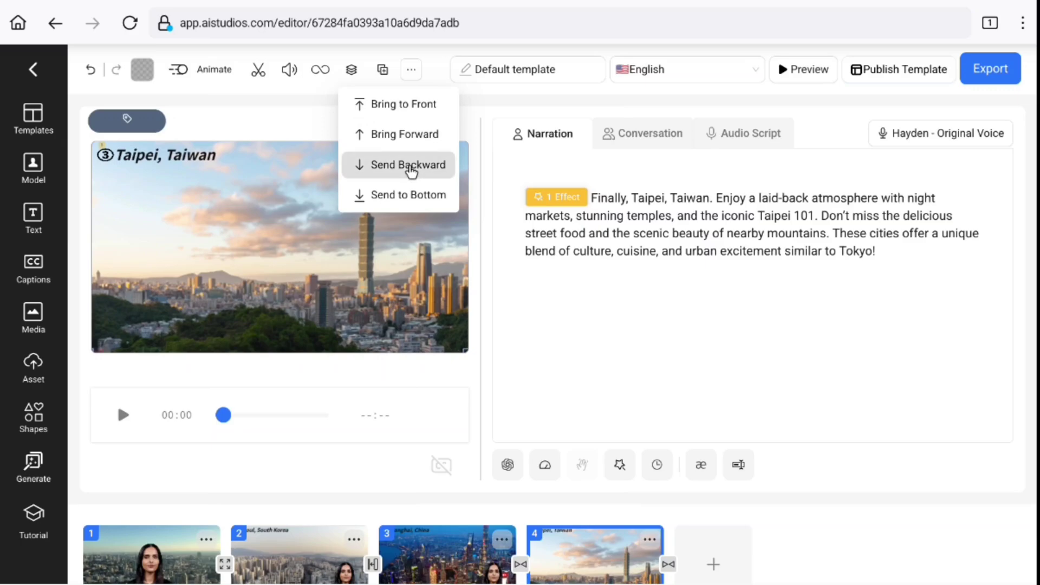
click(408, 174)
click(367, 221)
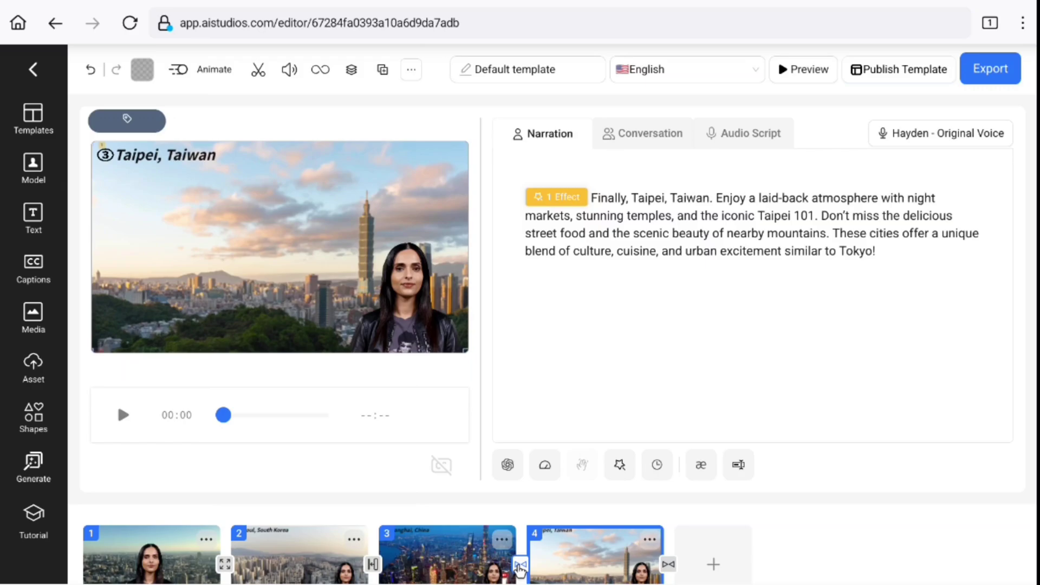
Step: Apply a Push Left transition between the Shanghai and Taipei scenes, then return to scene 4
click(520, 564)
scroll(300, 333, down, 3)
click(214, 225)
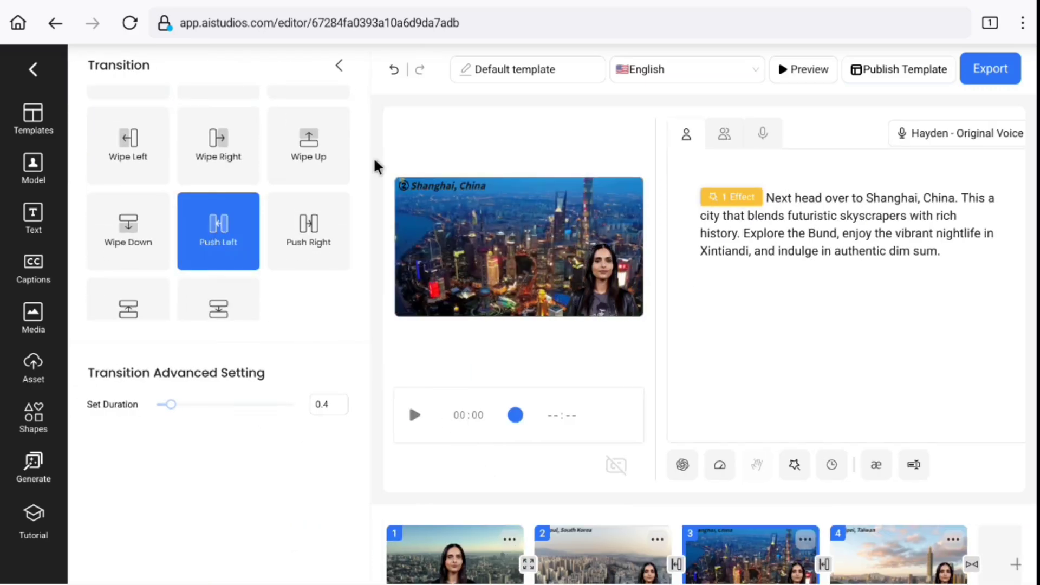
click(347, 69)
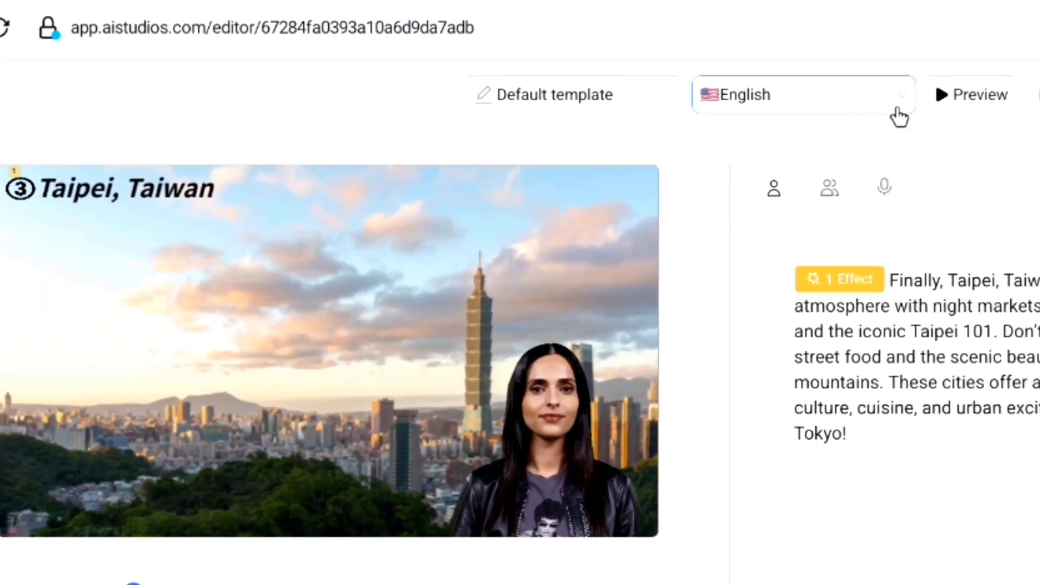
Step: Check the video language list and keep English
click(753, 74)
scroll(831, 228, down, 3)
scroll(831, 227, up, 3)
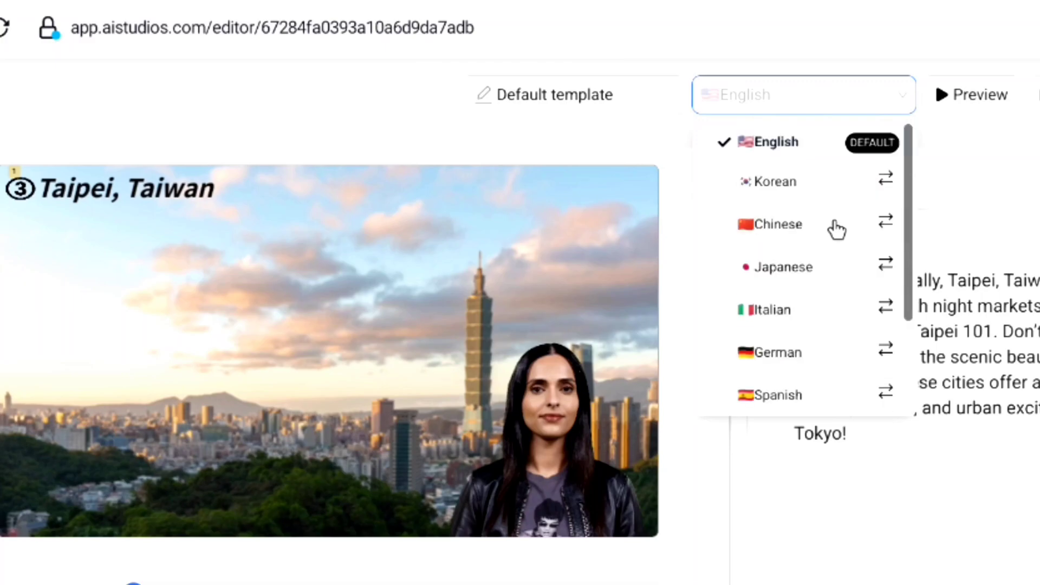
click(910, 108)
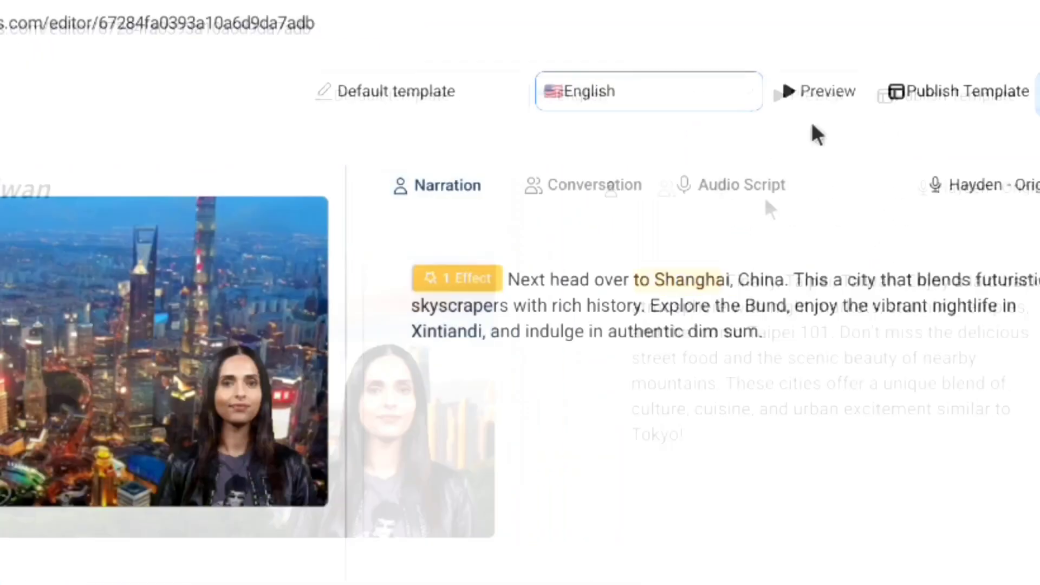
Step: Preview the four-scene video, then open the export summary showing 1:04 and 1.07 credits
click(811, 96)
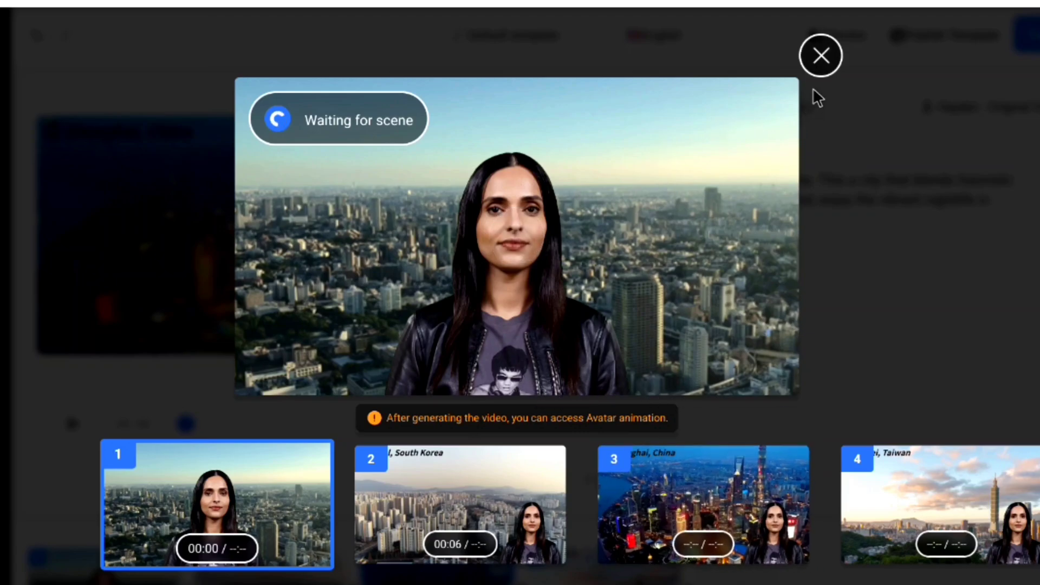
click(822, 56)
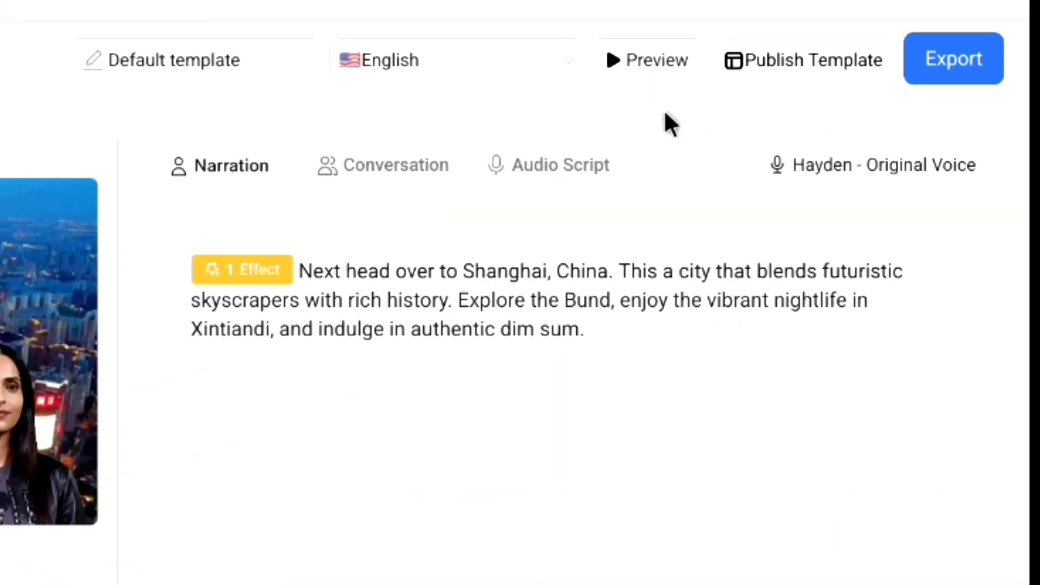
click(949, 70)
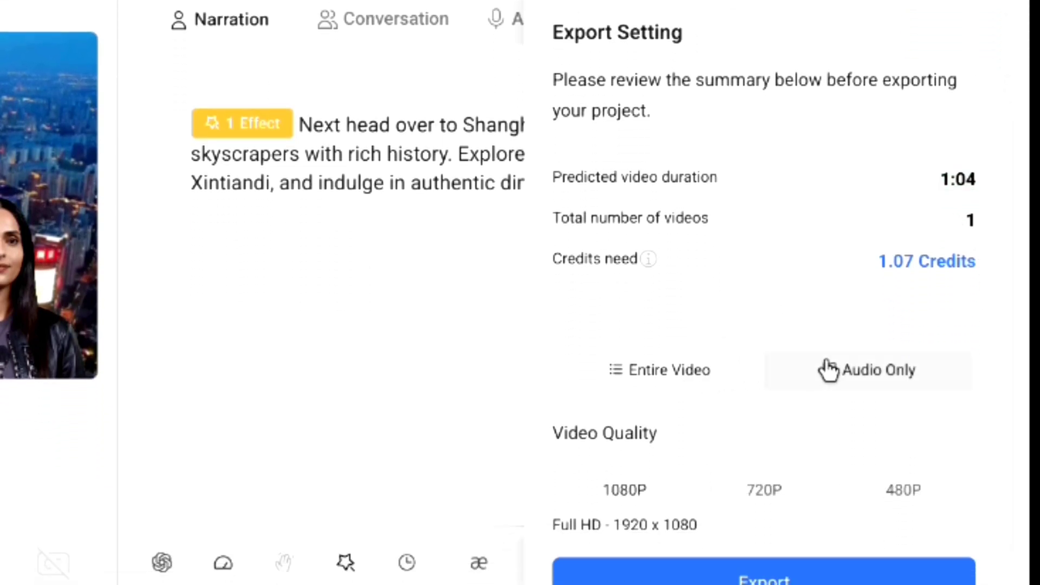
Step: Export the entire video at 720P (HD 1280 x 720) rather than audio only
click(825, 367)
click(685, 379)
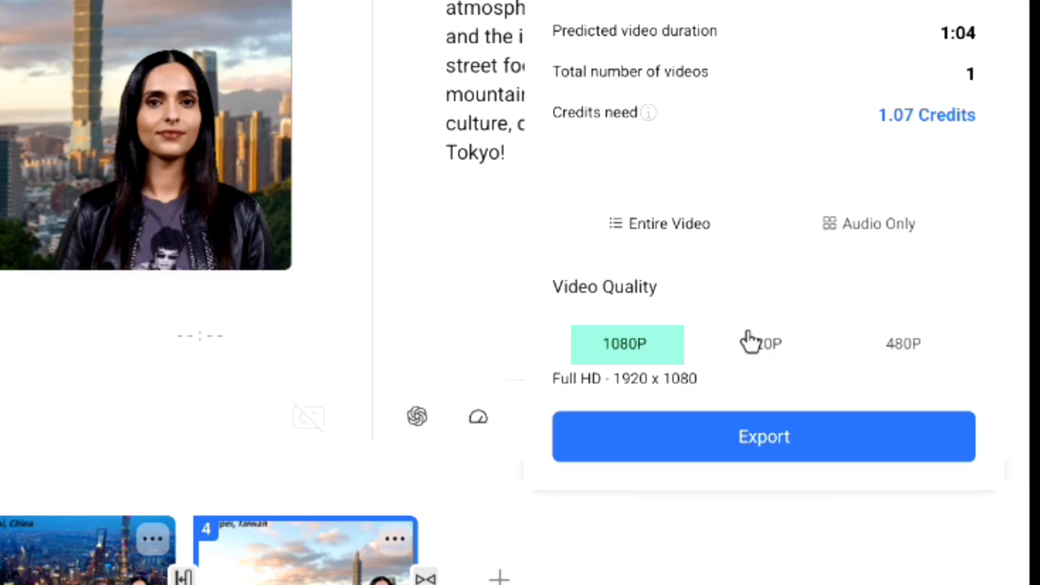
double_click(681, 353)
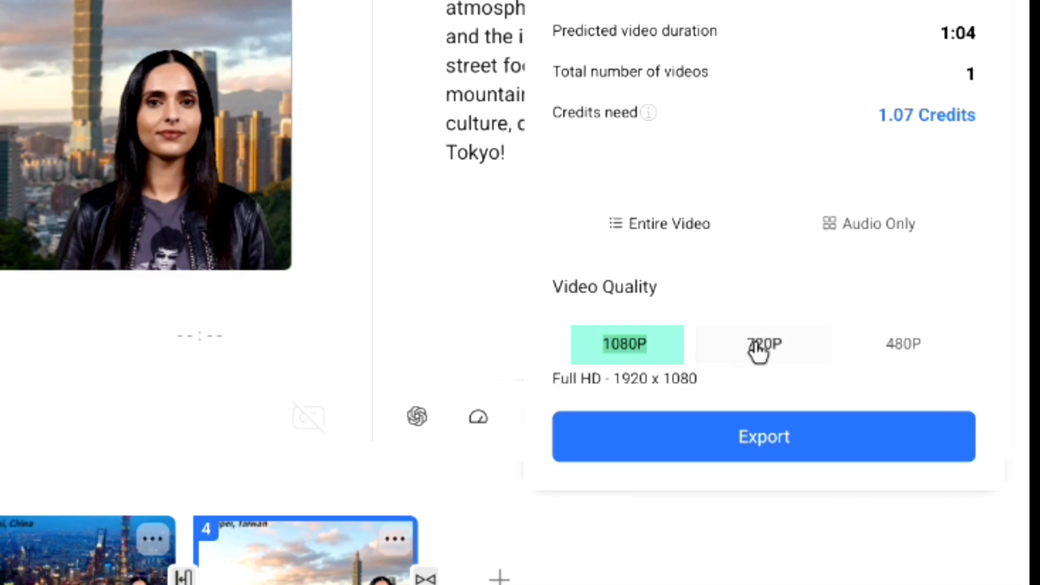
click(776, 352)
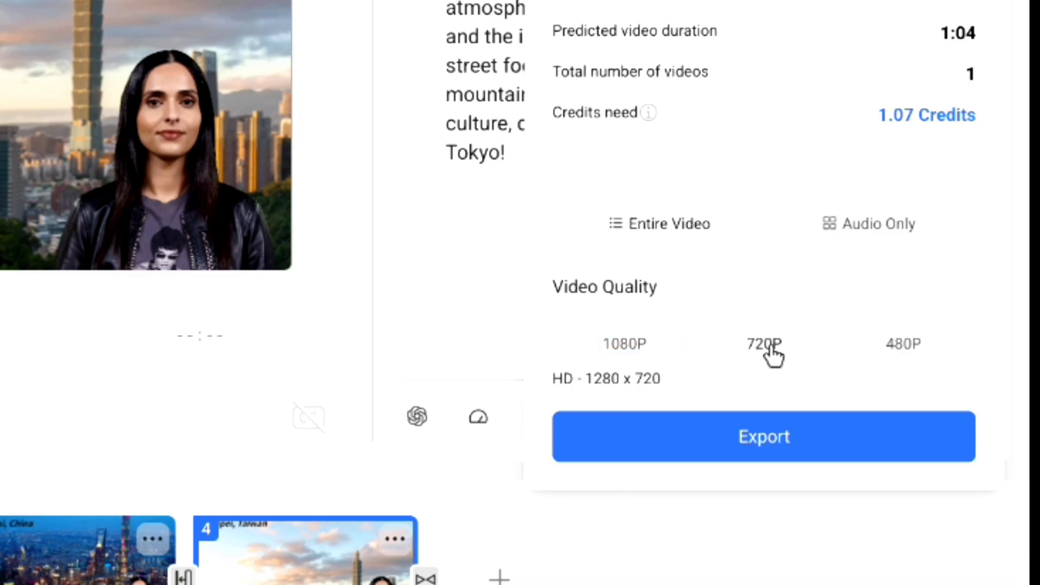
click(775, 456)
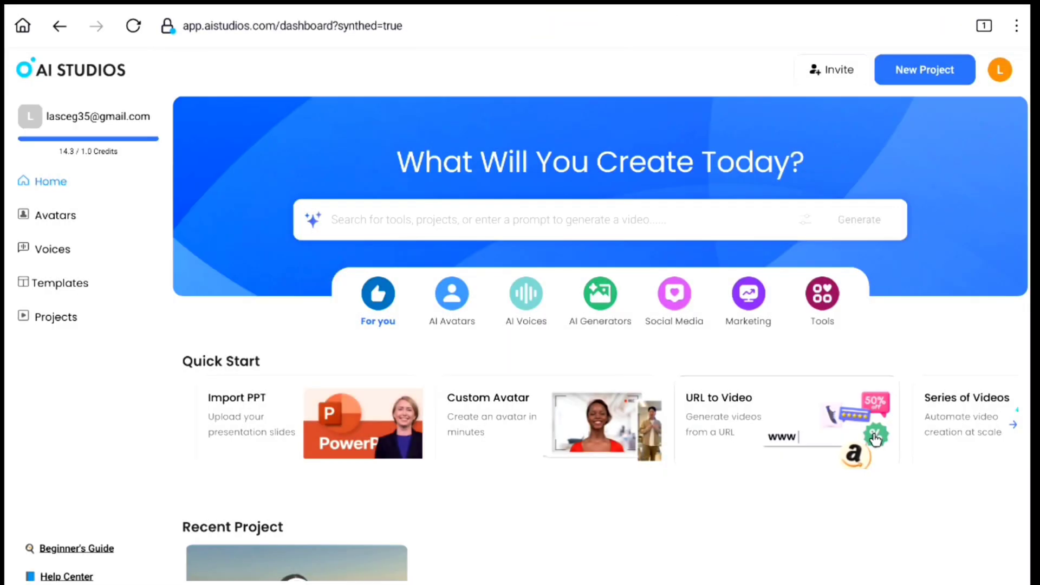
Step: Download the finished Default template video from Recent Project on the dashboard
scroll(843, 428, down, 2)
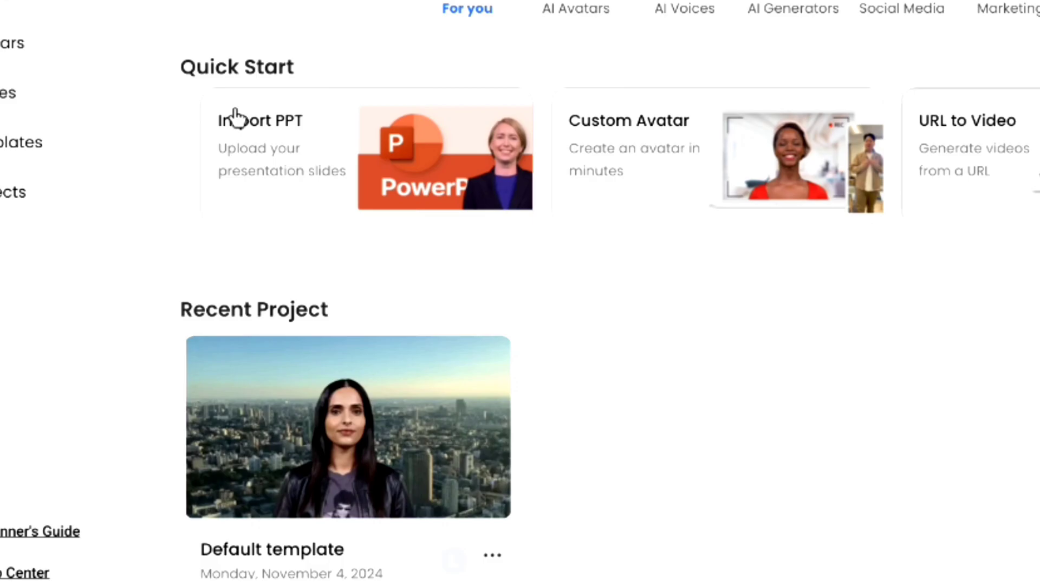
mouse_move(487, 472)
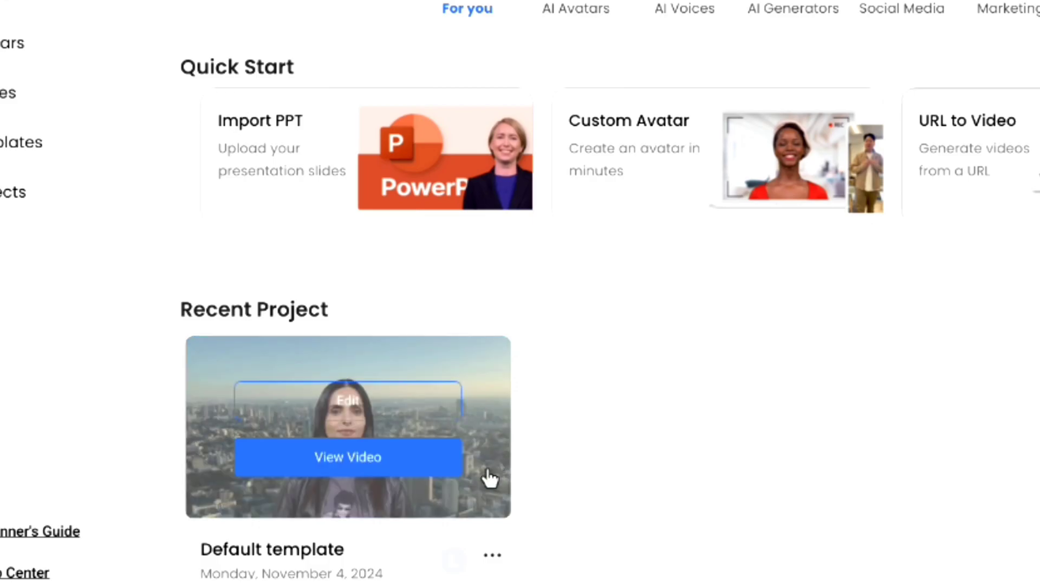
click(491, 557)
click(414, 317)
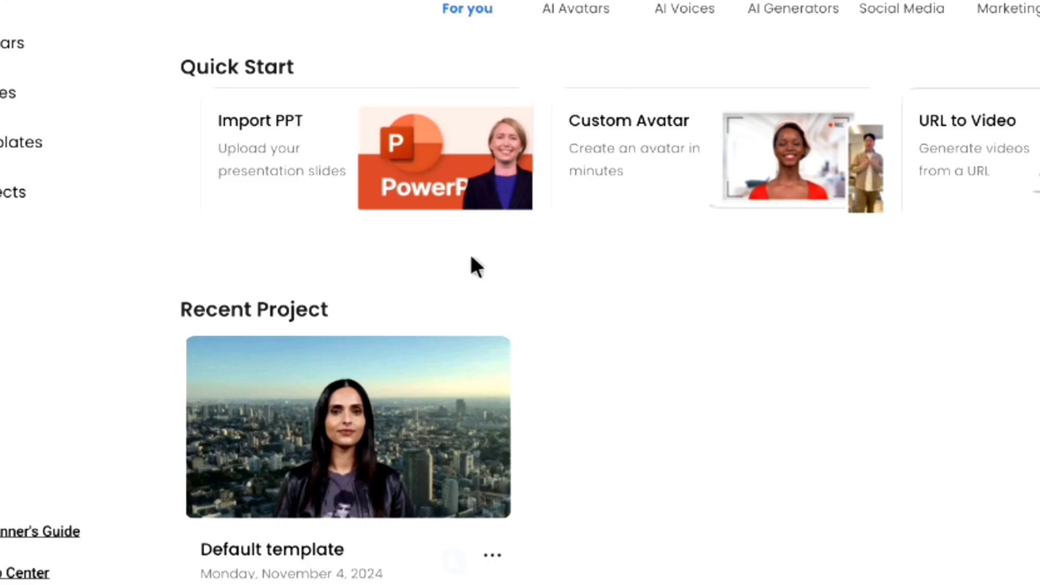
mouse_move(344, 425)
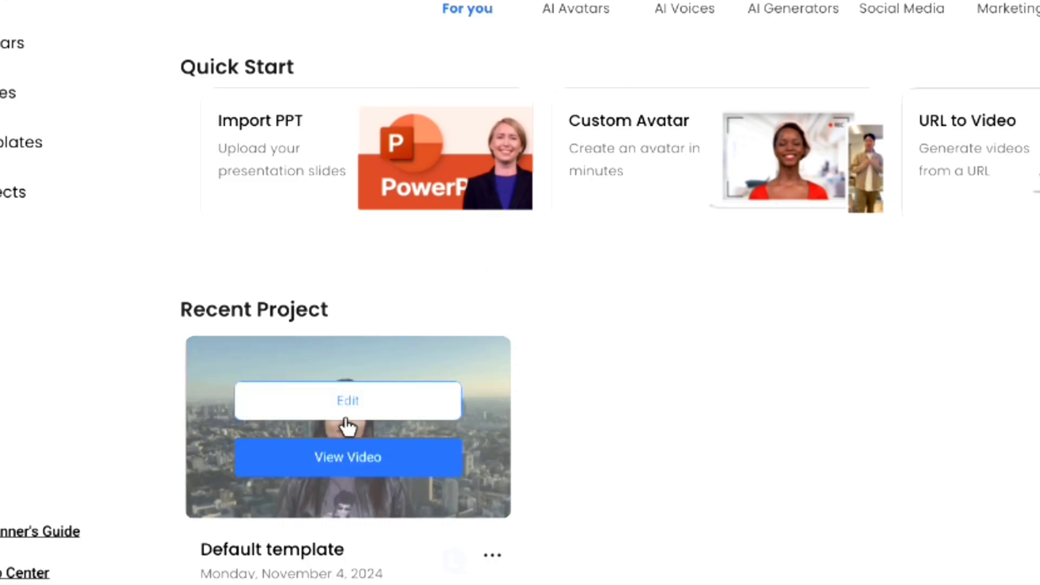